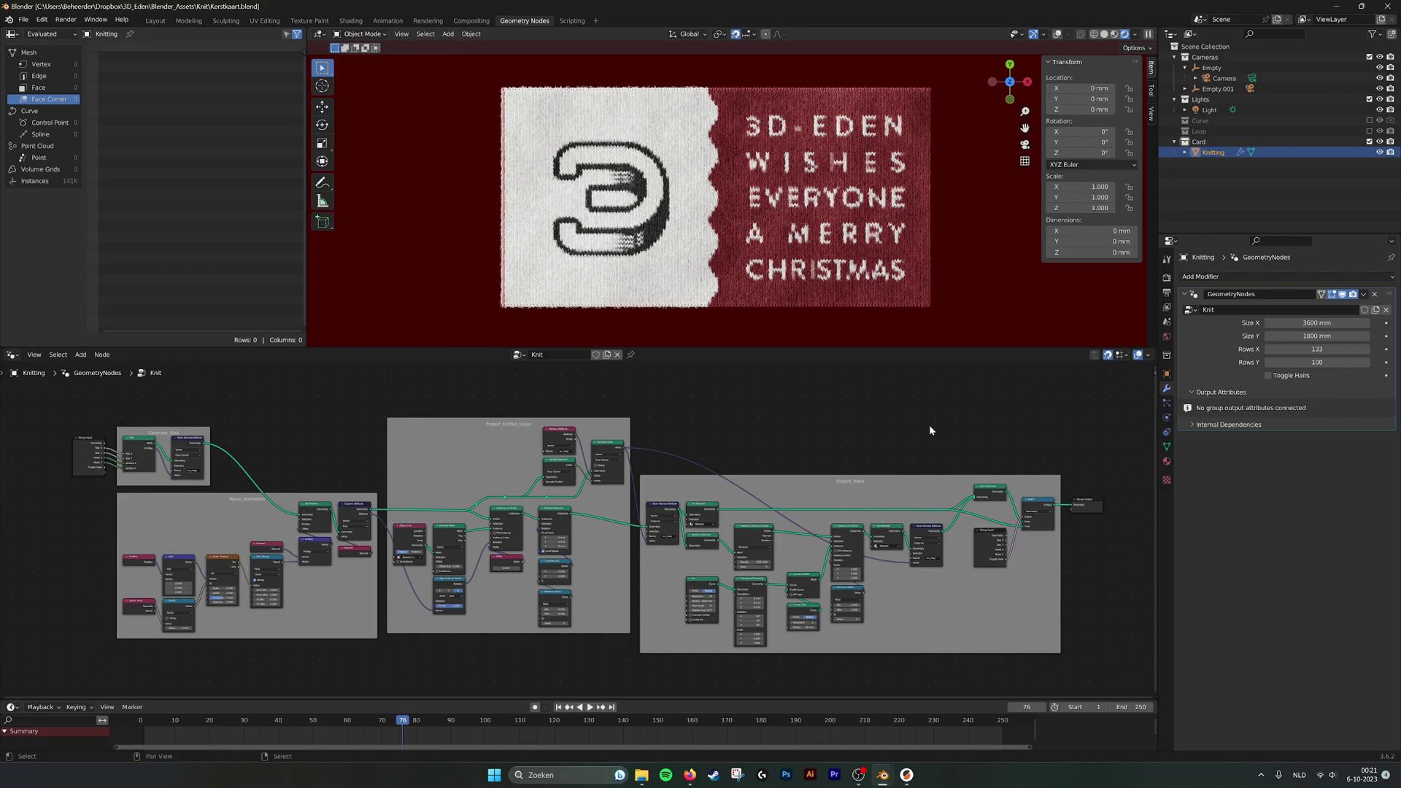
Examine the knitted card's stitches and stray yarn hairs up close and from several angles.
{"action": "middle_click_drag", "start_coordinate": [807, 217], "coordinate": [817, 192]}
{"action": "scroll", "coordinate": [817, 192], "scroll_direction": "up", "scroll_amount": 5}
{"action": "scroll", "coordinate": [817, 192], "scroll_direction": "up", "scroll_amount": 3}
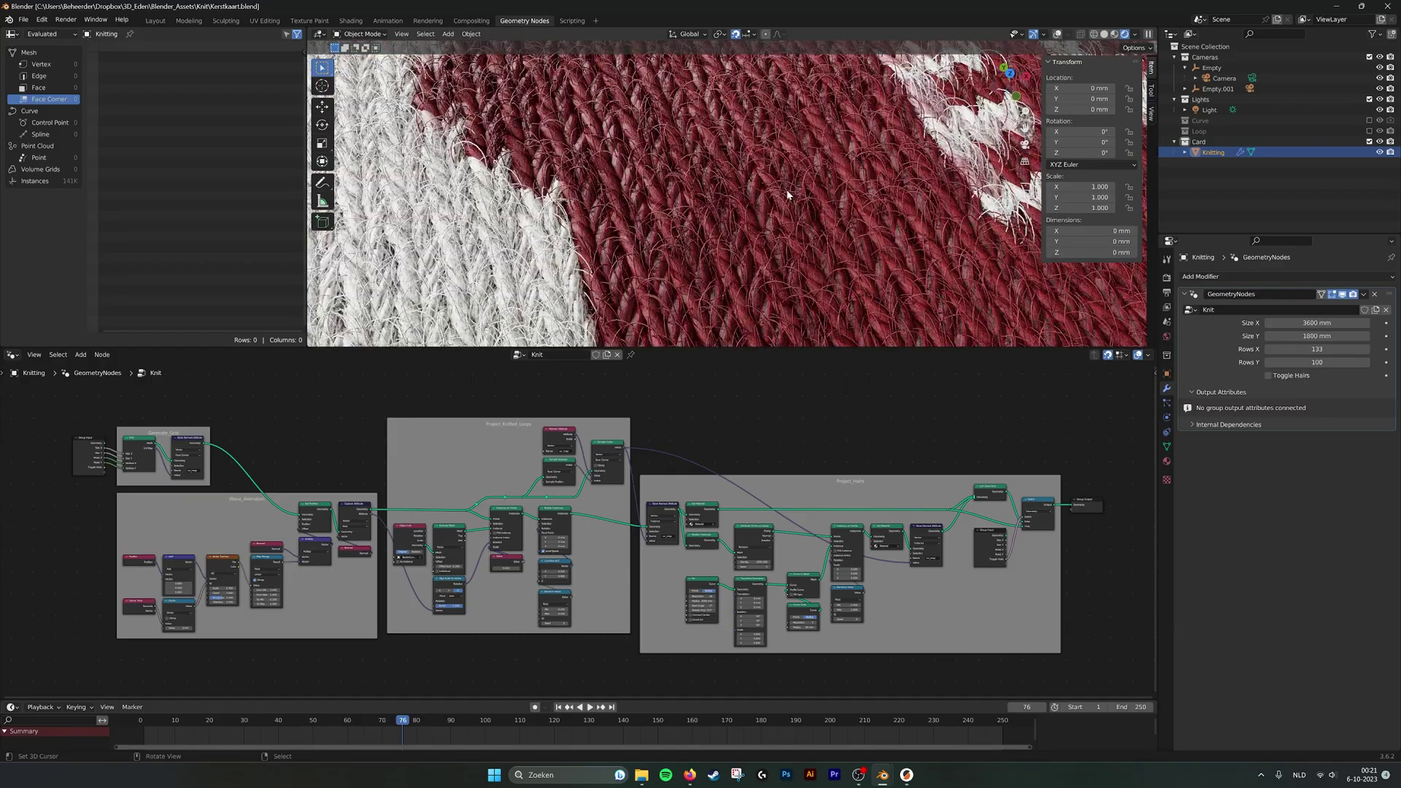
{"action": "scroll", "coordinate": [788, 196], "scroll_direction": "down", "scroll_amount": 2}
{"action": "scroll", "coordinate": [789, 195], "scroll_direction": "up", "scroll_amount": 3}
{"action": "scroll", "coordinate": [788, 195], "scroll_direction": "down", "scroll_amount": 6}
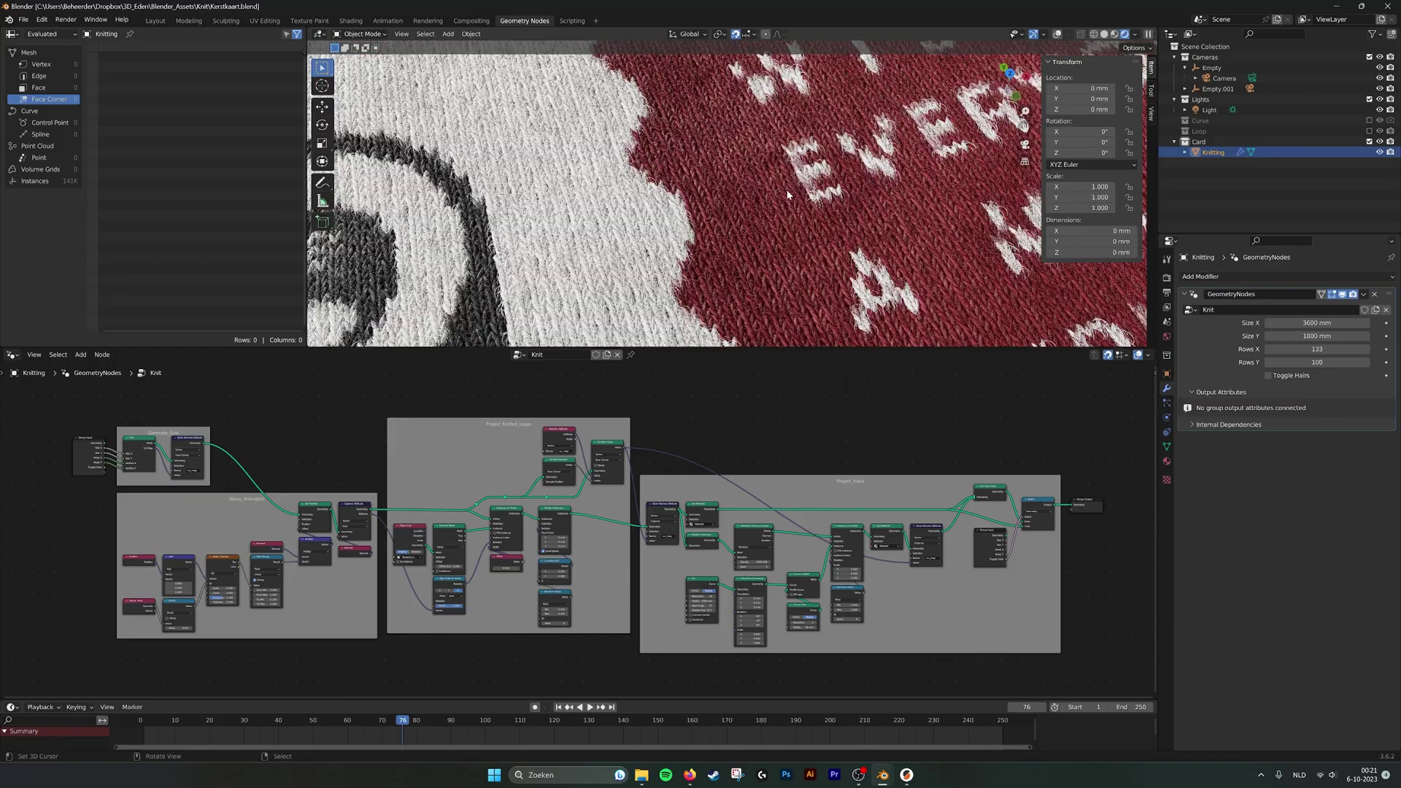
{"action": "scroll", "coordinate": [819, 219], "scroll_direction": "down", "scroll_amount": 4}
{"action": "middle_click_drag", "start_coordinate": [825, 202], "coordinate": [815, 226]}
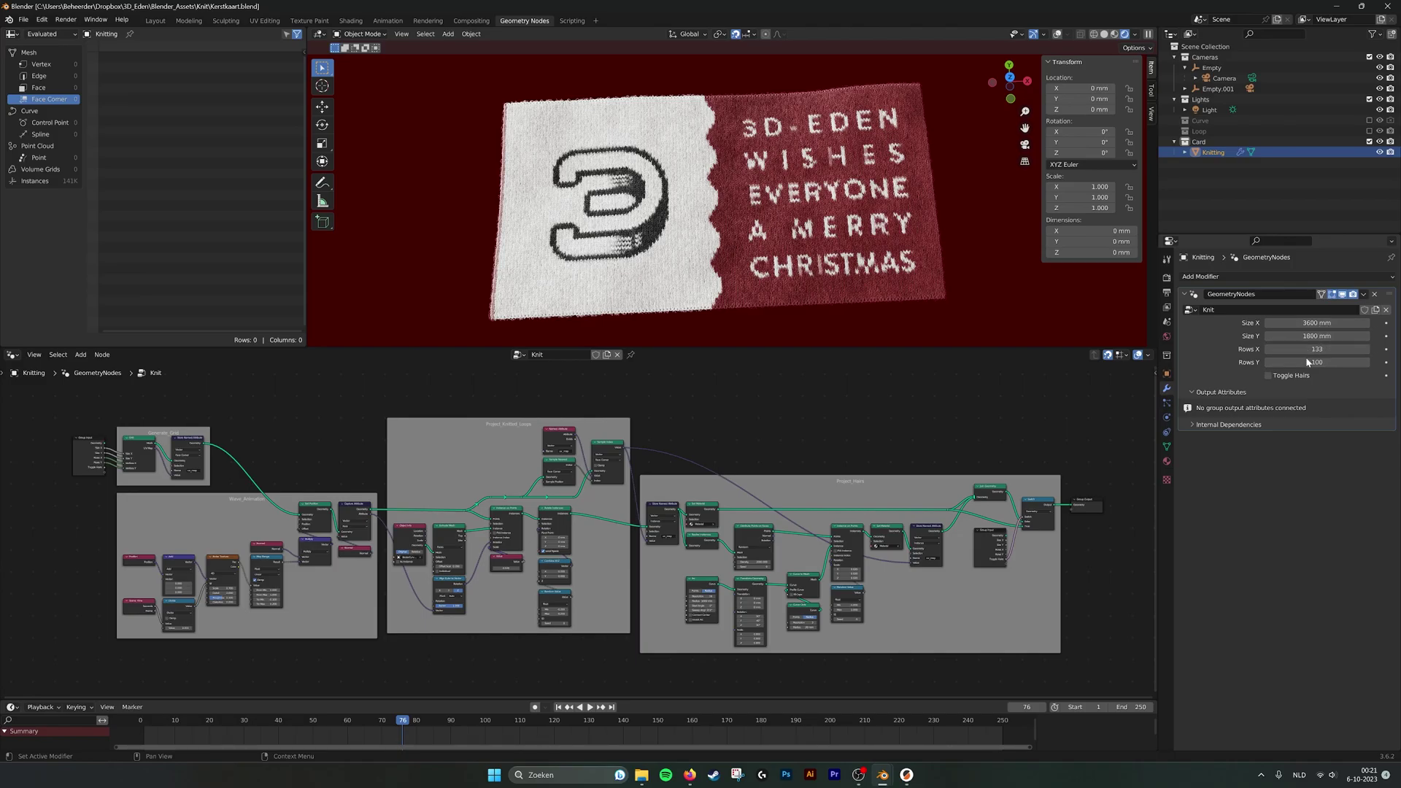
{"action": "scroll", "coordinate": [917, 285], "scroll_direction": "up", "scroll_amount": 8}
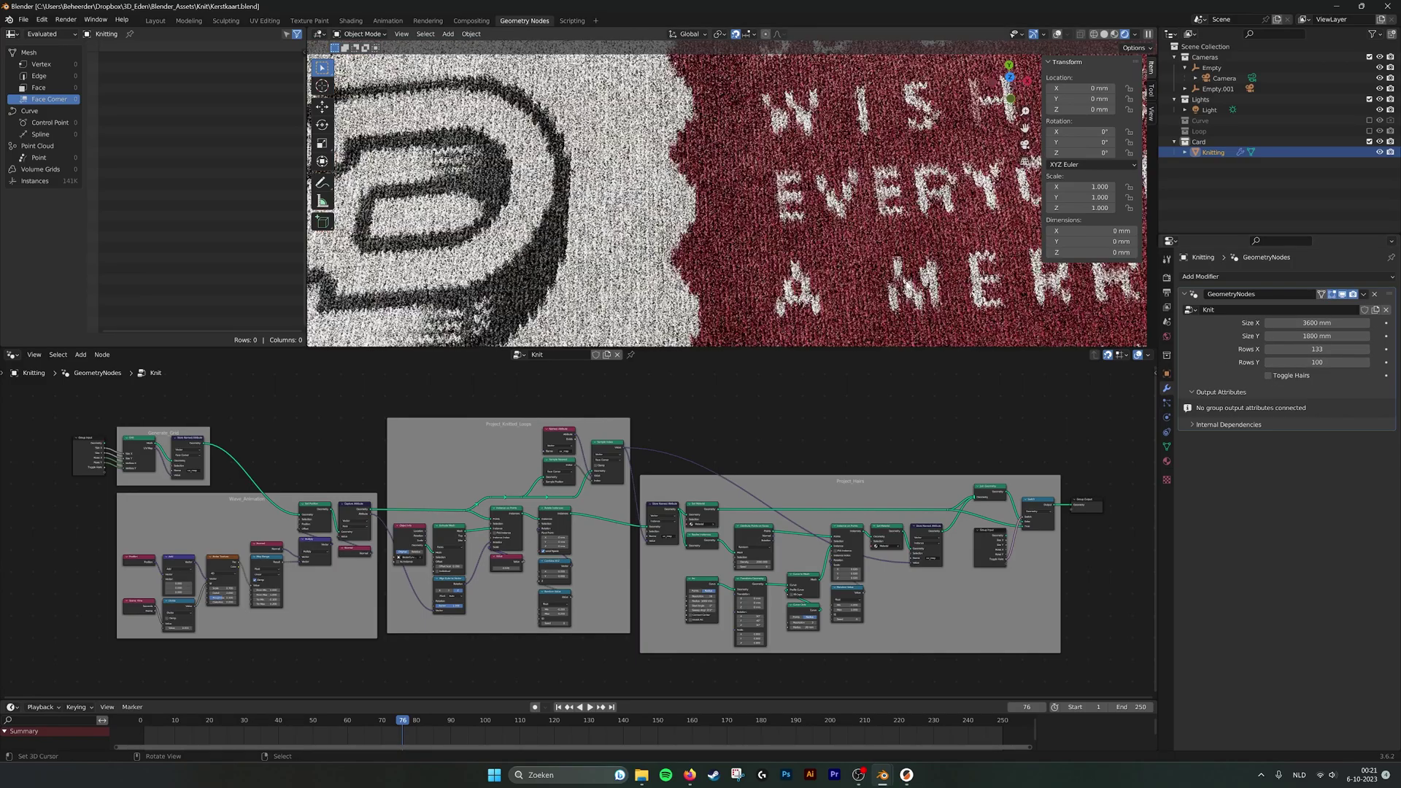
{"action": "middle_click_drag", "start_coordinate": [916, 284], "coordinate": [949, 271]}
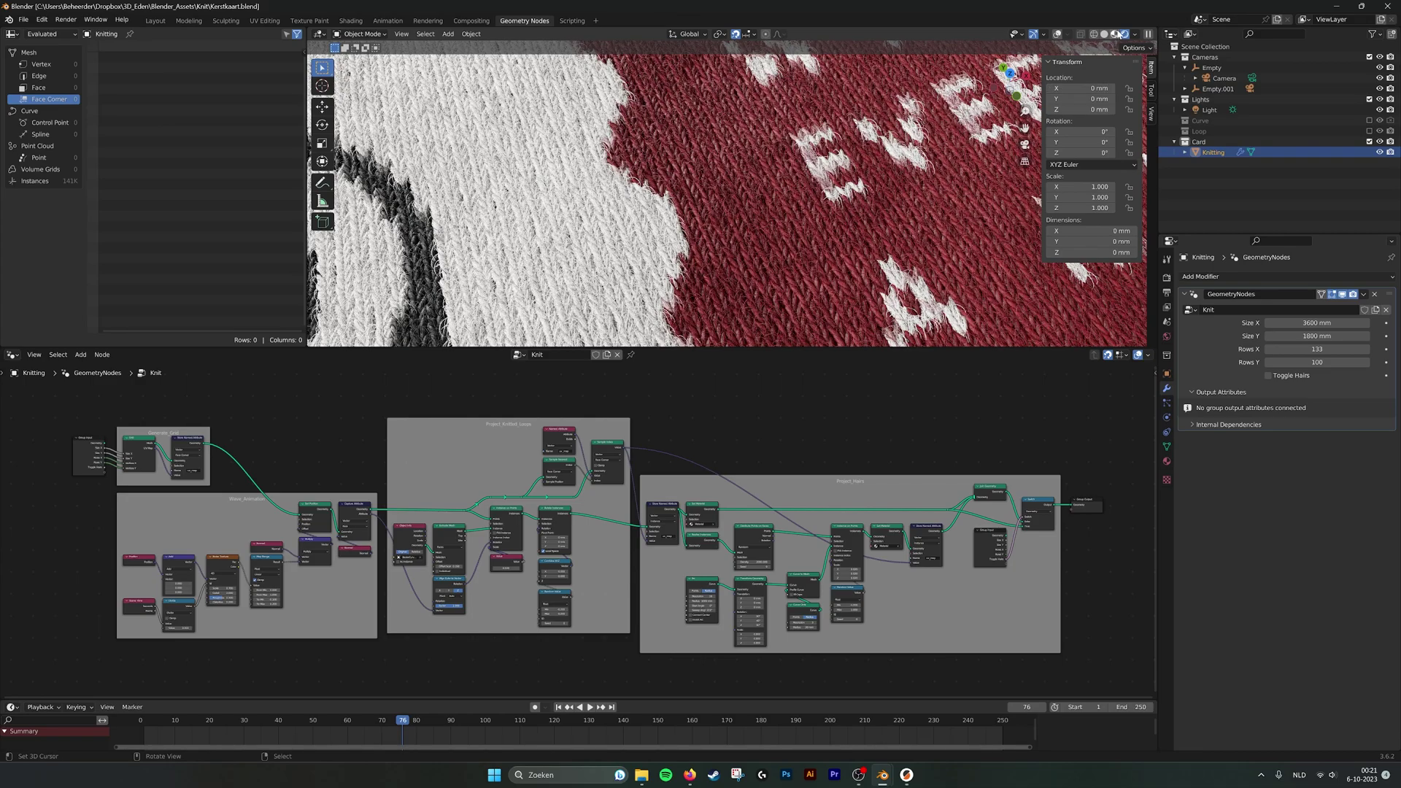
Display the viewport in Material Preview shading and enable Toggle Hairs on the Knit modifier.
{"action": "left_click", "coordinate": [1114, 34]}
{"action": "scroll", "coordinate": [799, 240], "scroll_direction": "down", "scroll_amount": 3}
{"action": "mouse_move", "coordinate": [800, 240]}
{"action": "middle_mouse_down"}
{"action": "mouse_move", "coordinate": [821, 213]}
{"action": "mouse_move", "coordinate": [872, 208]}
{"action": "mouse_move", "coordinate": [835, 196]}
{"action": "mouse_move", "coordinate": [817, 241]}
{"action": "middle_mouse_up"}
{"action": "scroll", "coordinate": [821, 213], "scroll_direction": "up", "scroll_amount": 3}
{"action": "left_click", "coordinate": [1267, 376]}
{"action": "scroll", "coordinate": [833, 211], "scroll_direction": "down", "scroll_amount": 7}
{"action": "scroll", "coordinate": [832, 215], "scroll_direction": "up", "scroll_amount": 1}
{"action": "scroll", "coordinate": [827, 233], "scroll_direction": "down", "scroll_amount": 5}
{"action": "scroll", "coordinate": [817, 241], "scroll_direction": "up", "scroll_amount": 6}
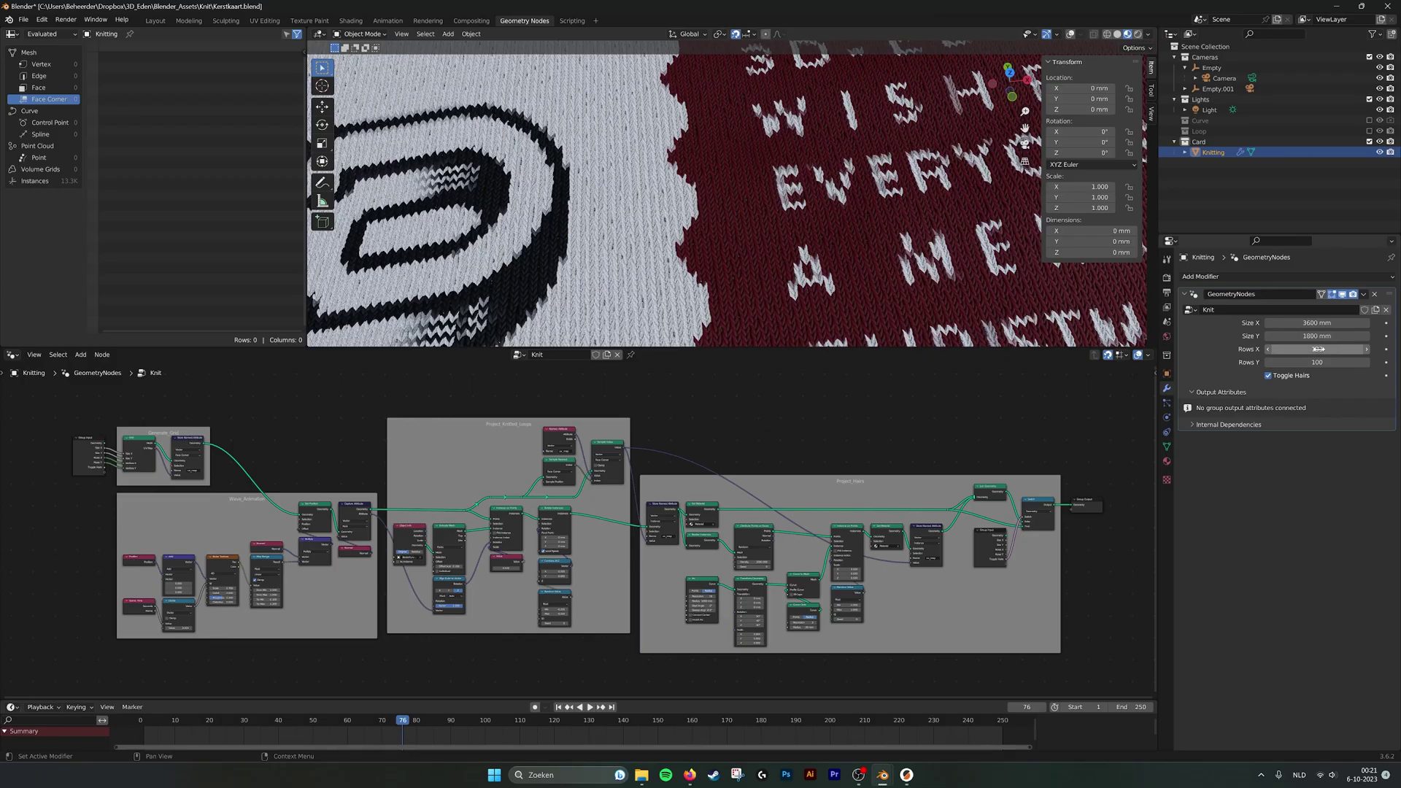
Try reducing the Knit modifier's Rows X to 94, and undo the change.
{"action": "left_click_drag", "start_coordinate": [1318, 349], "coordinate": [1350, 361]}
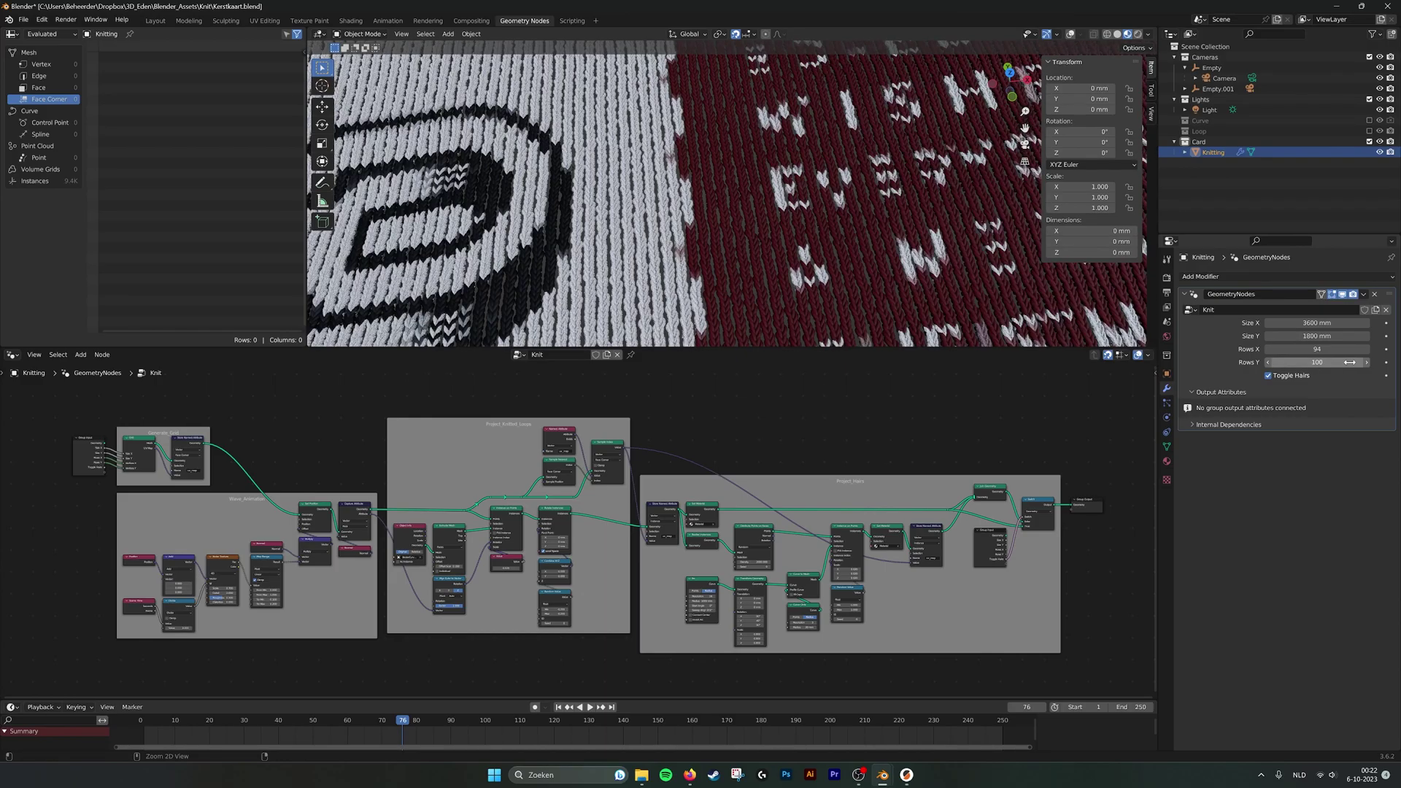
{"action": "key", "text": "ctrl+z"}
{"action": "key", "text": "ctrl+z"}
{"action": "scroll", "coordinate": [869, 269], "scroll_direction": "down", "scroll_amount": 6}
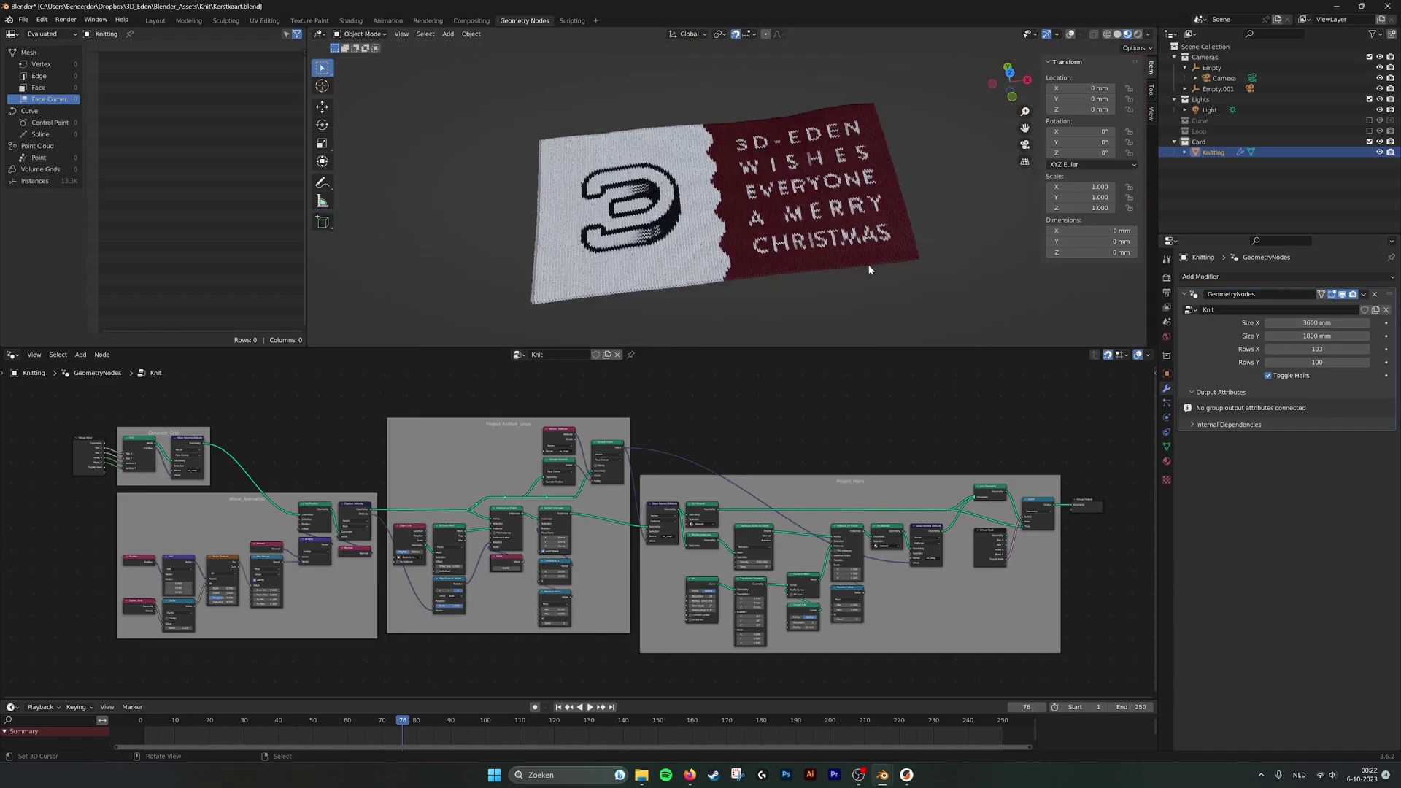
Try widening the card to a Size X of 3780 mm, and undo the change.
{"action": "middle_click_drag", "start_coordinate": [869, 269], "coordinate": [860, 283]}
{"action": "scroll", "coordinate": [860, 283], "scroll_direction": "up", "scroll_amount": 2}
{"action": "left_click_drag", "start_coordinate": [1316, 323], "coordinate": [1344, 336]}
{"action": "key", "text": "ctrl+z"}
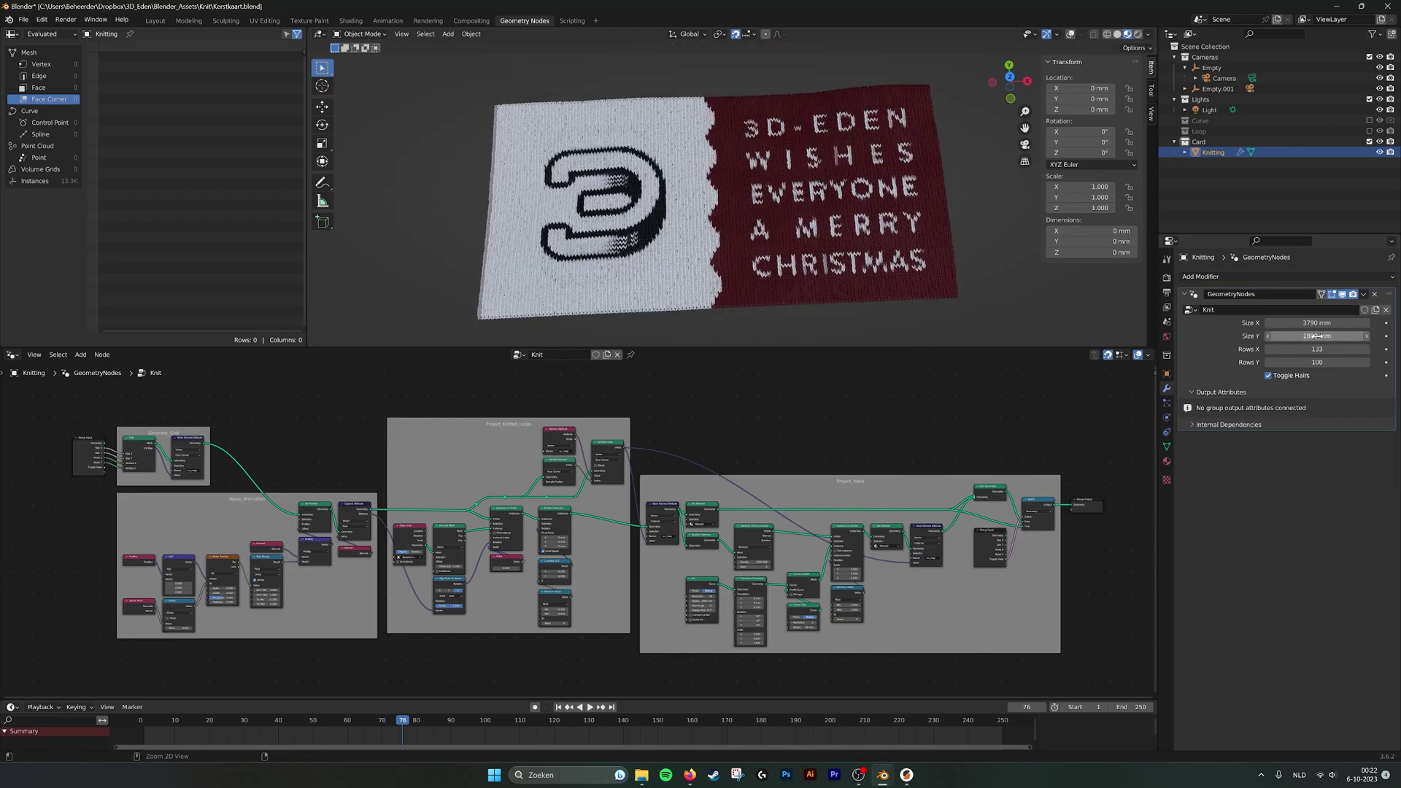
{"action": "key", "text": "ctrl+z"}
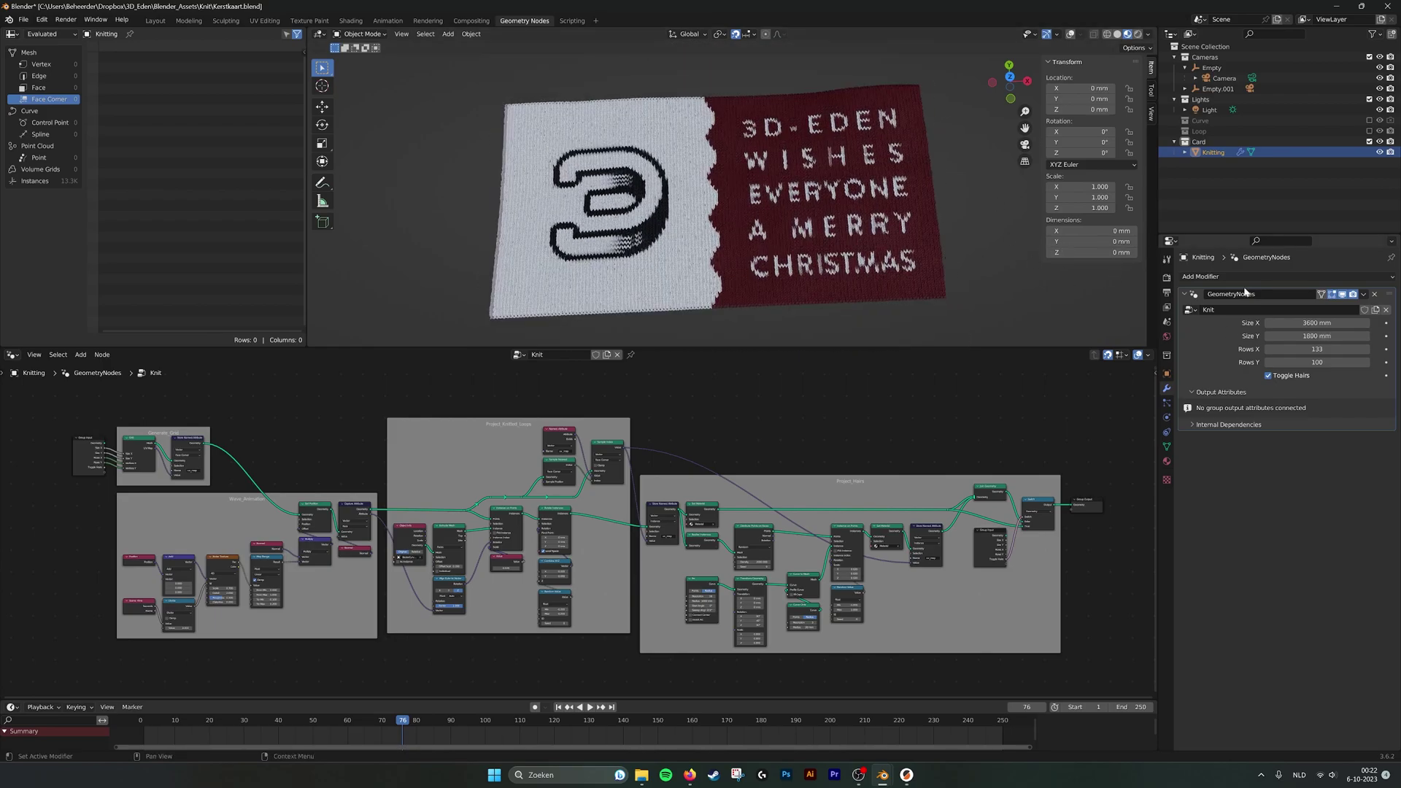
View the card through the camera and set the scene's active camera to Camera.
{"action": "left_click", "coordinate": [1166, 293]}
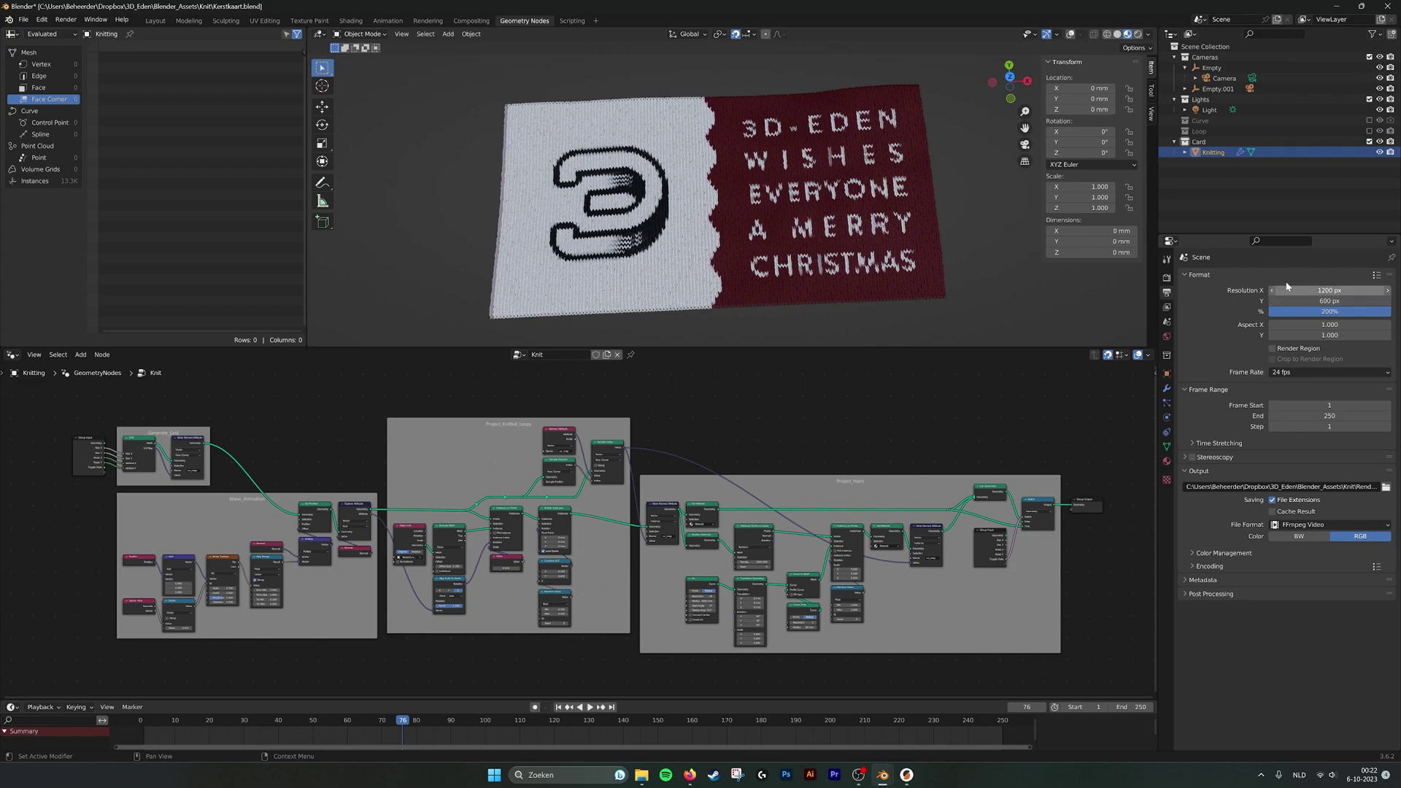
{"action": "left_click", "coordinate": [1026, 145]}
{"action": "scroll", "coordinate": [830, 204], "scroll_direction": "down", "scroll_amount": 3}
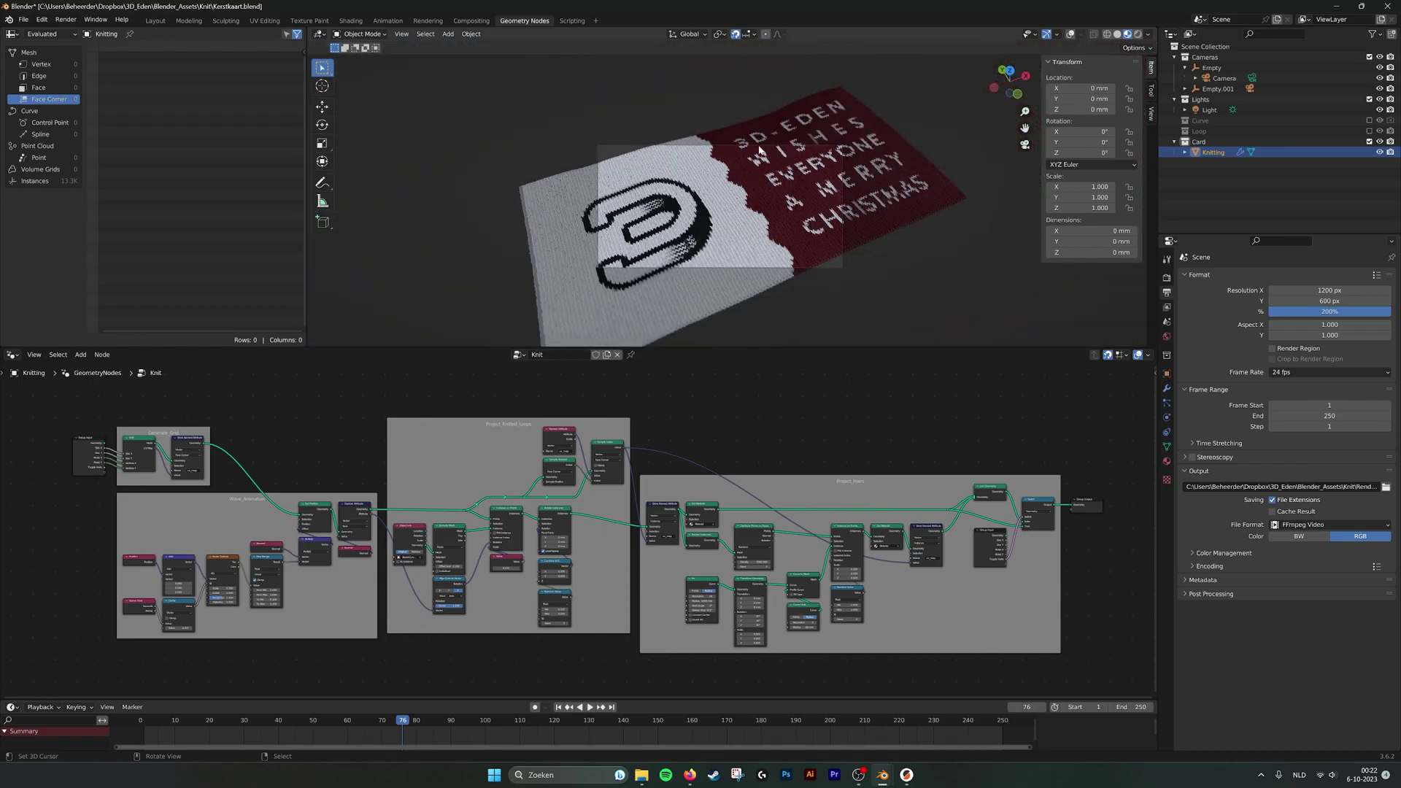
{"action": "scroll", "coordinate": [777, 220], "scroll_direction": "up", "scroll_amount": 1}
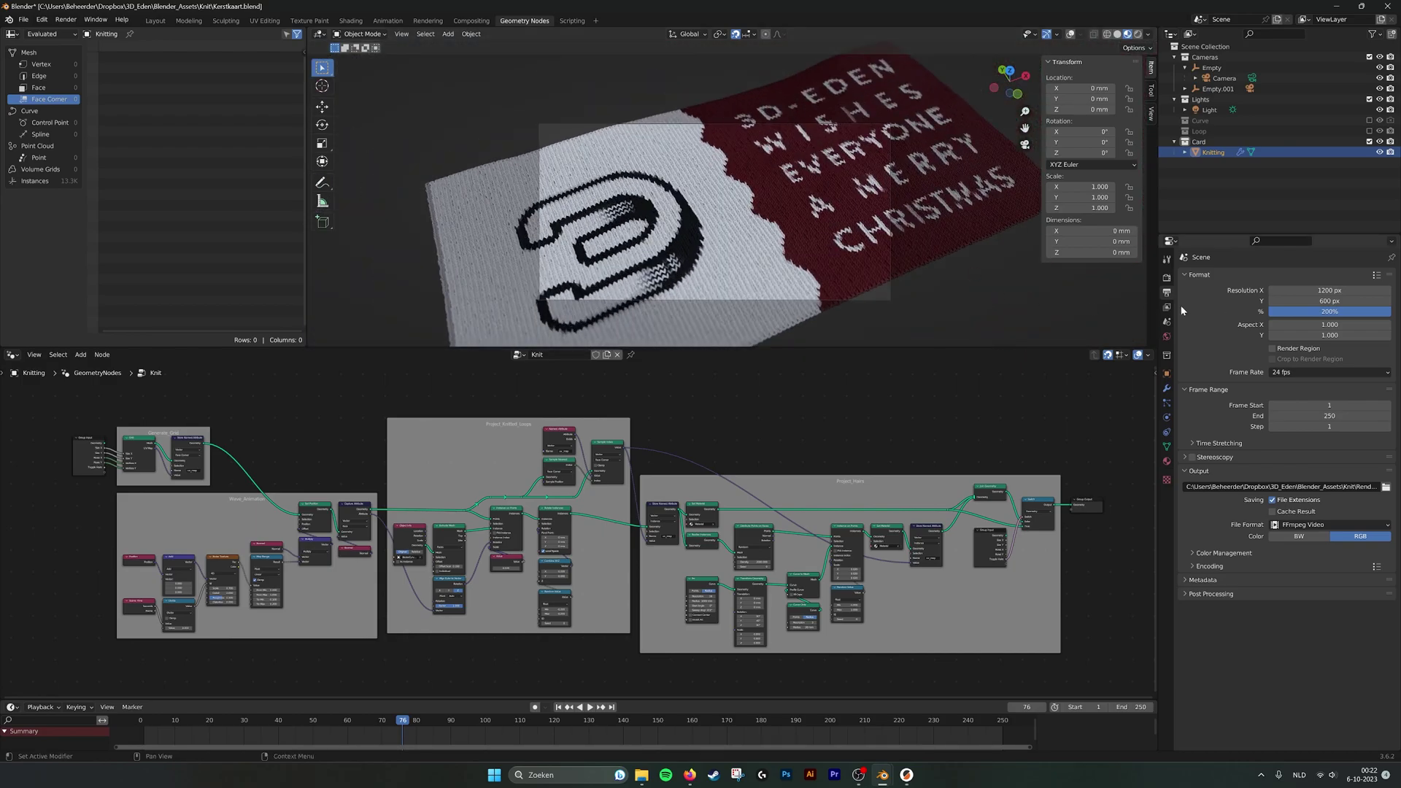
{"action": "left_click", "coordinate": [1167, 322]}
{"action": "left_click", "coordinate": [1354, 292]}
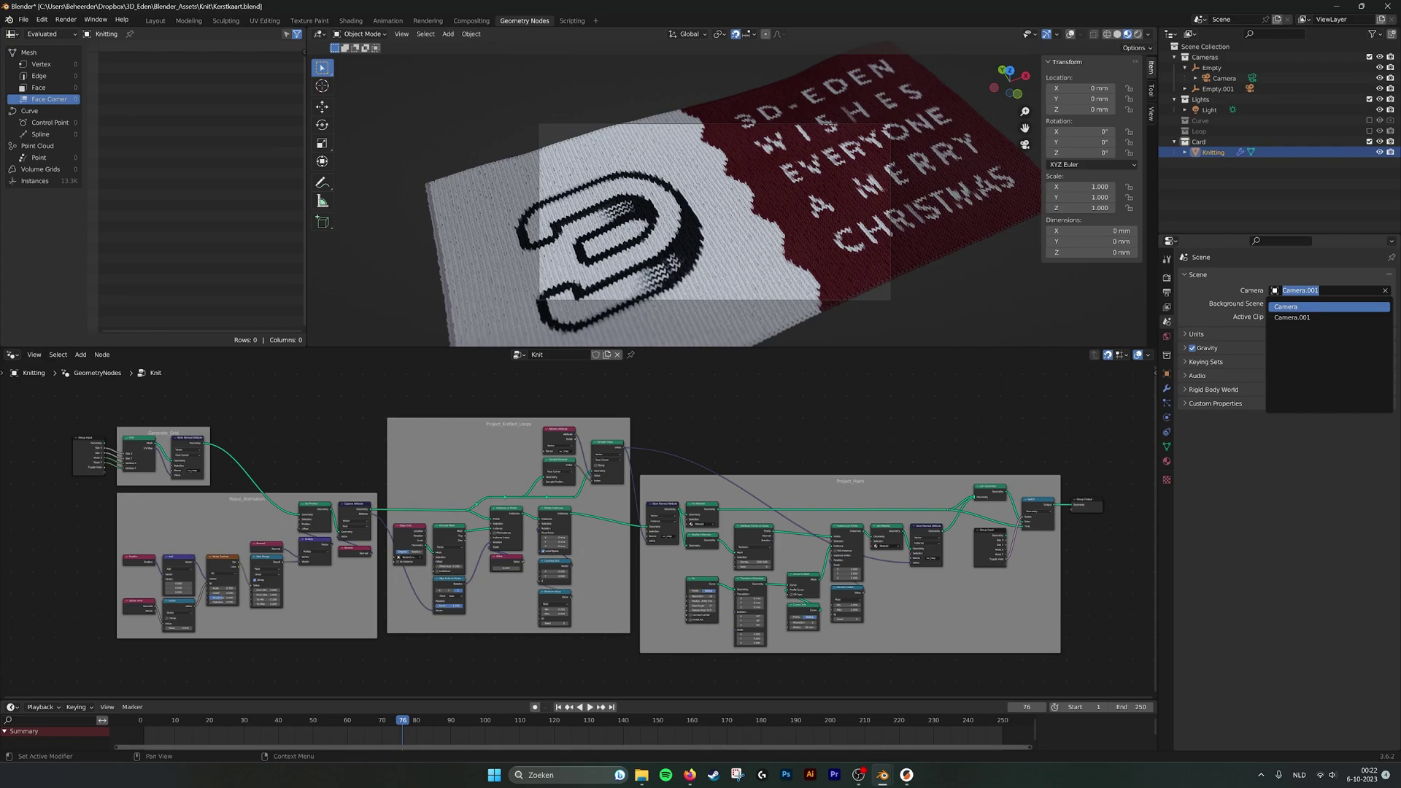
{"action": "left_click", "coordinate": [1306, 307]}
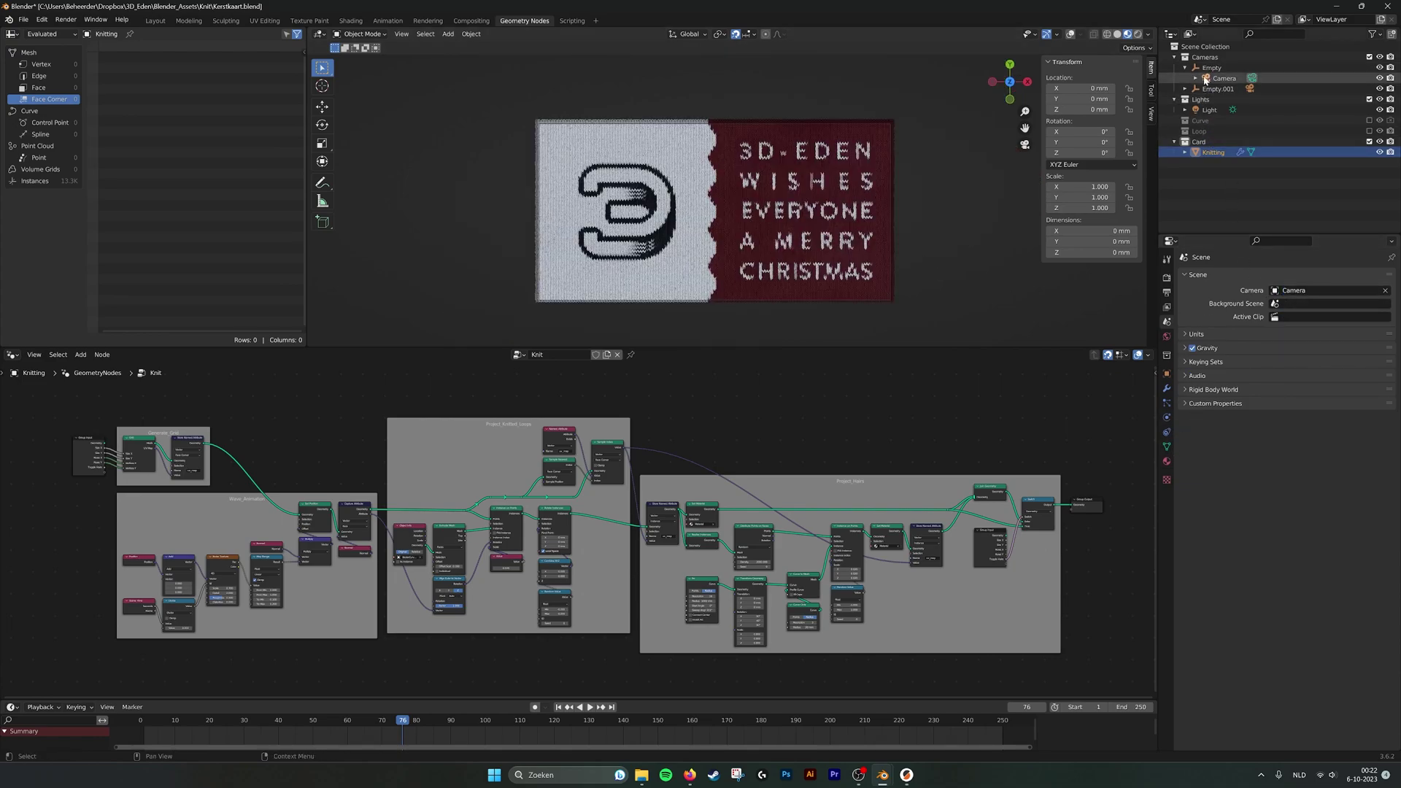
Check the lens settings of the object Camera and the scene's output format settings.
{"action": "left_click", "coordinate": [1185, 89]}
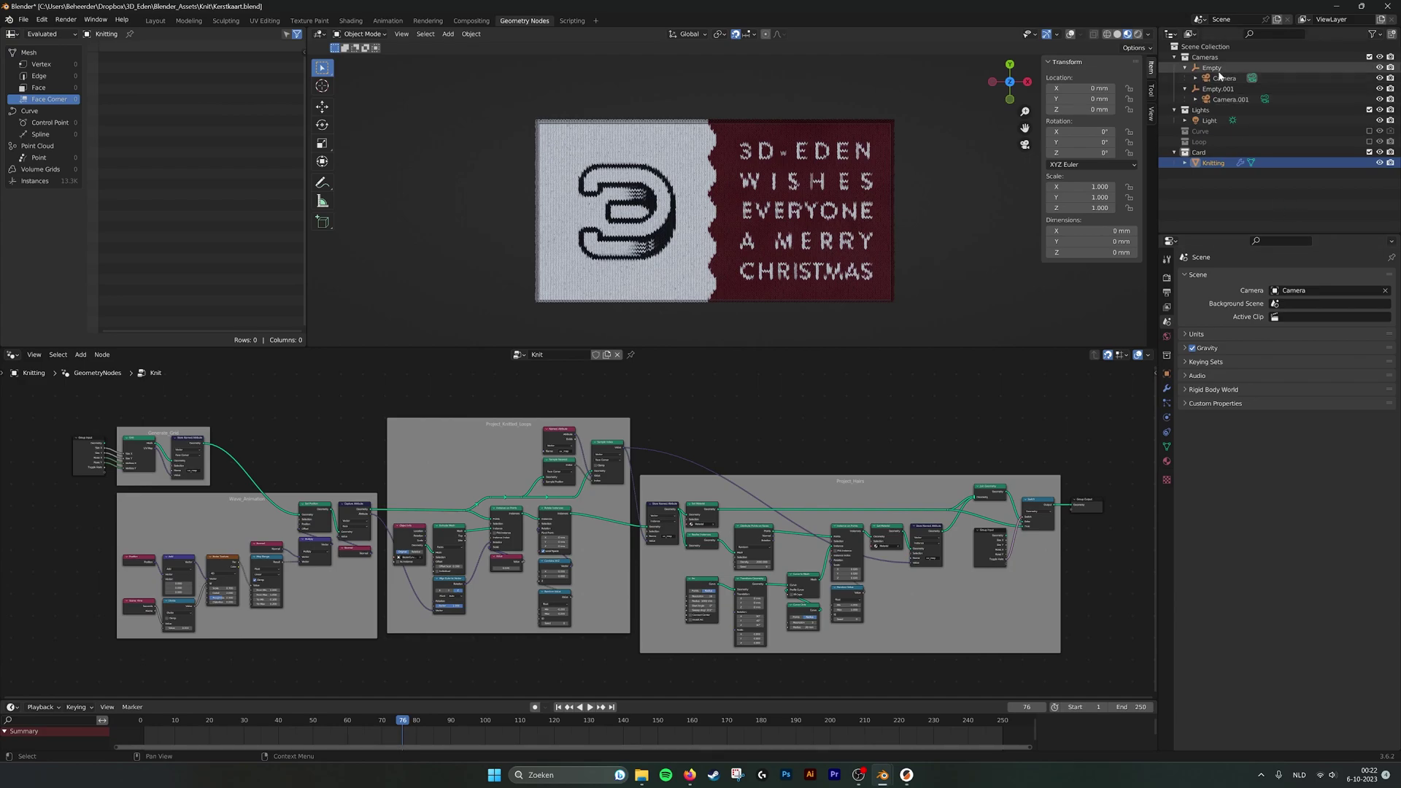
{"action": "left_click", "coordinate": [1224, 78]}
{"action": "left_click", "coordinate": [1167, 417]}
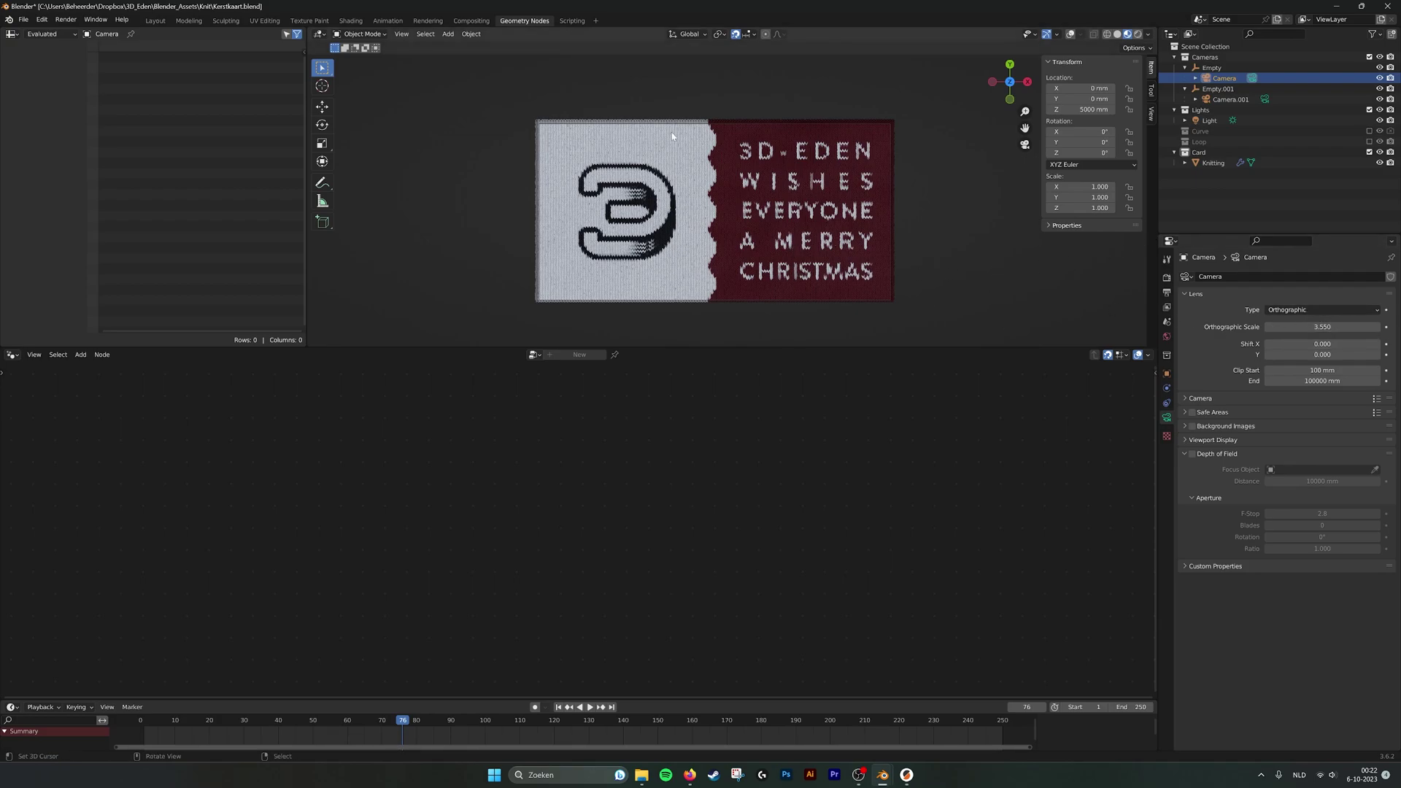
{"action": "left_click", "coordinate": [1167, 292]}
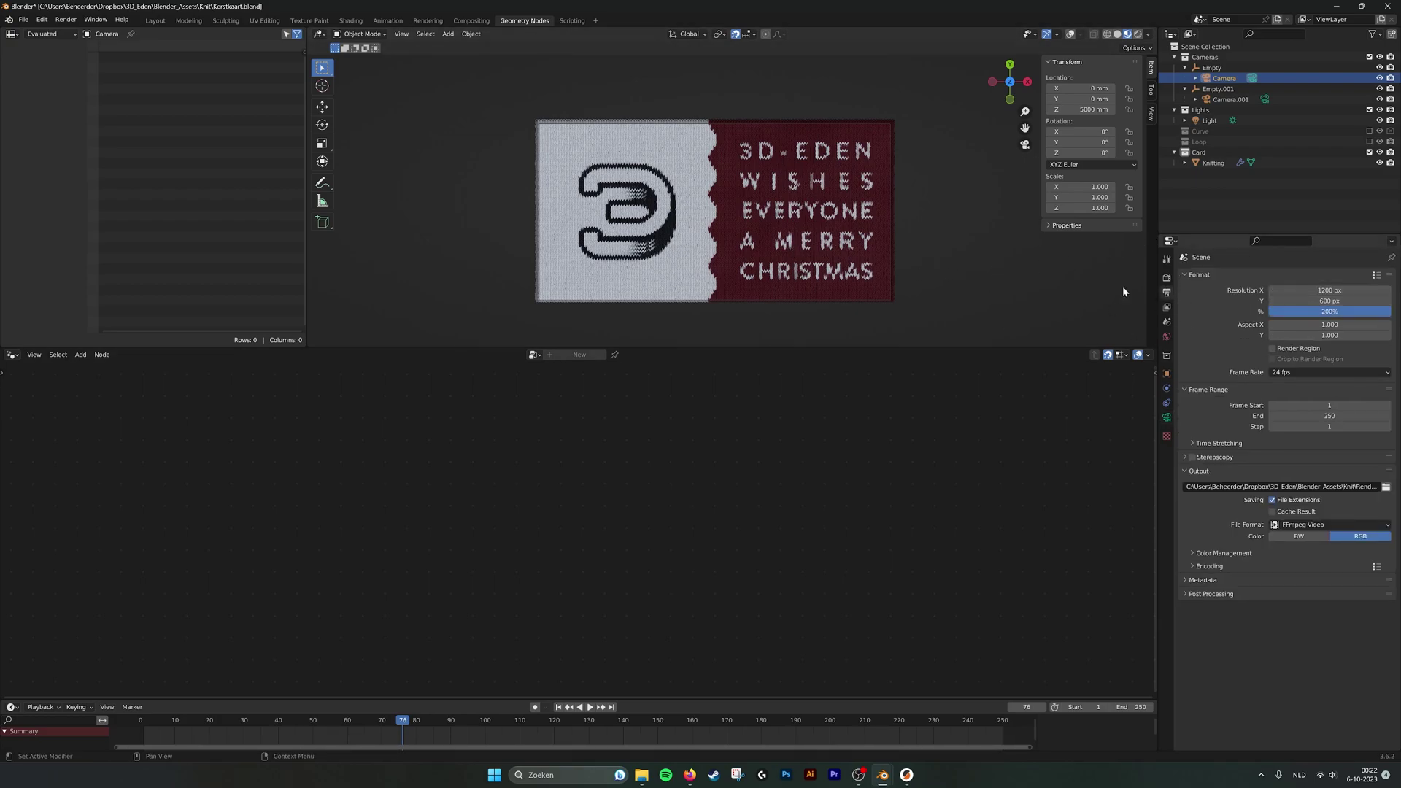
Select the knitted card in the viewport and show its GeometryNodes modifier settings.
{"action": "left_click", "coordinate": [698, 232]}
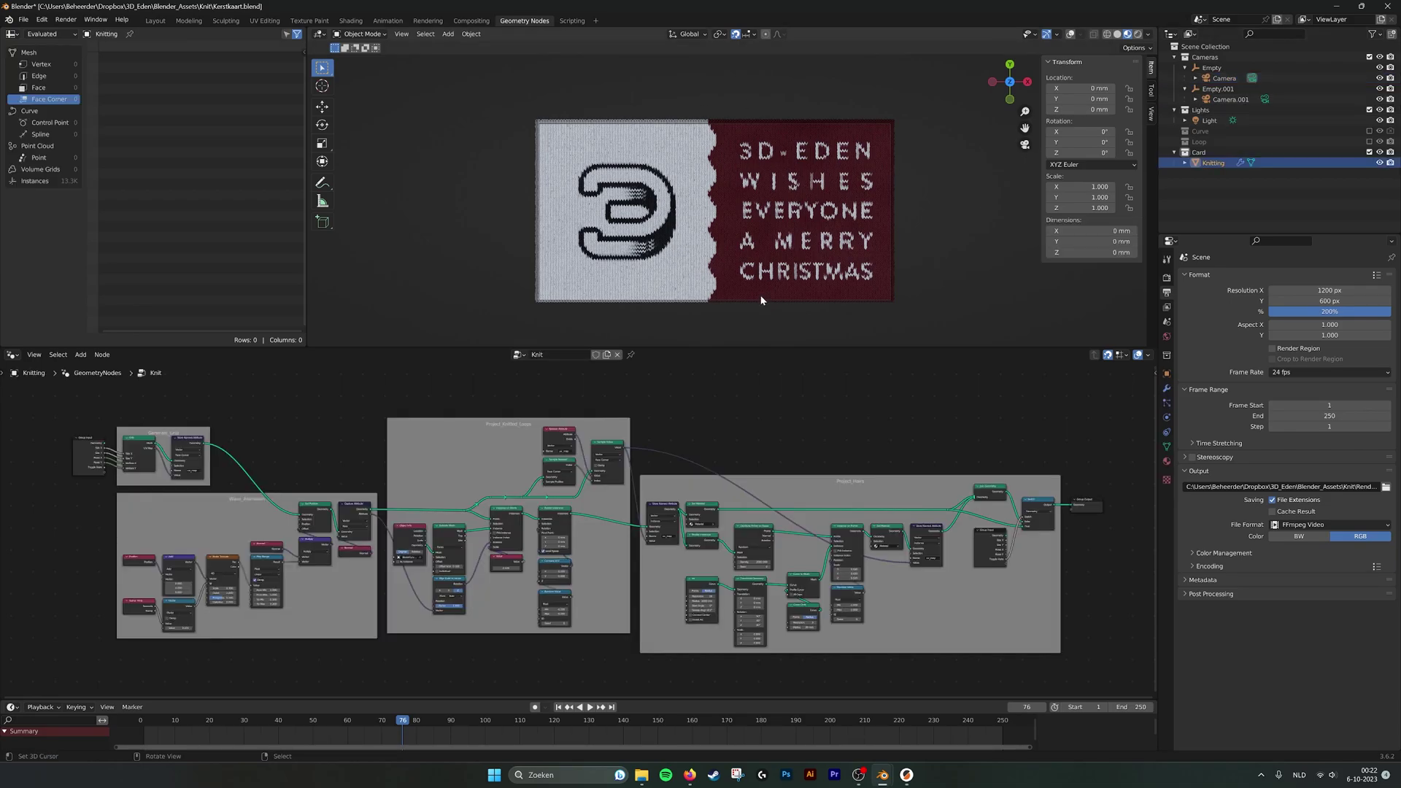
{"action": "middle_click_drag", "start_coordinate": [760, 300], "coordinate": [794, 250]}
{"action": "scroll", "coordinate": [794, 253], "scroll_direction": "up", "scroll_amount": 3}
{"action": "left_click", "coordinate": [1166, 388]}
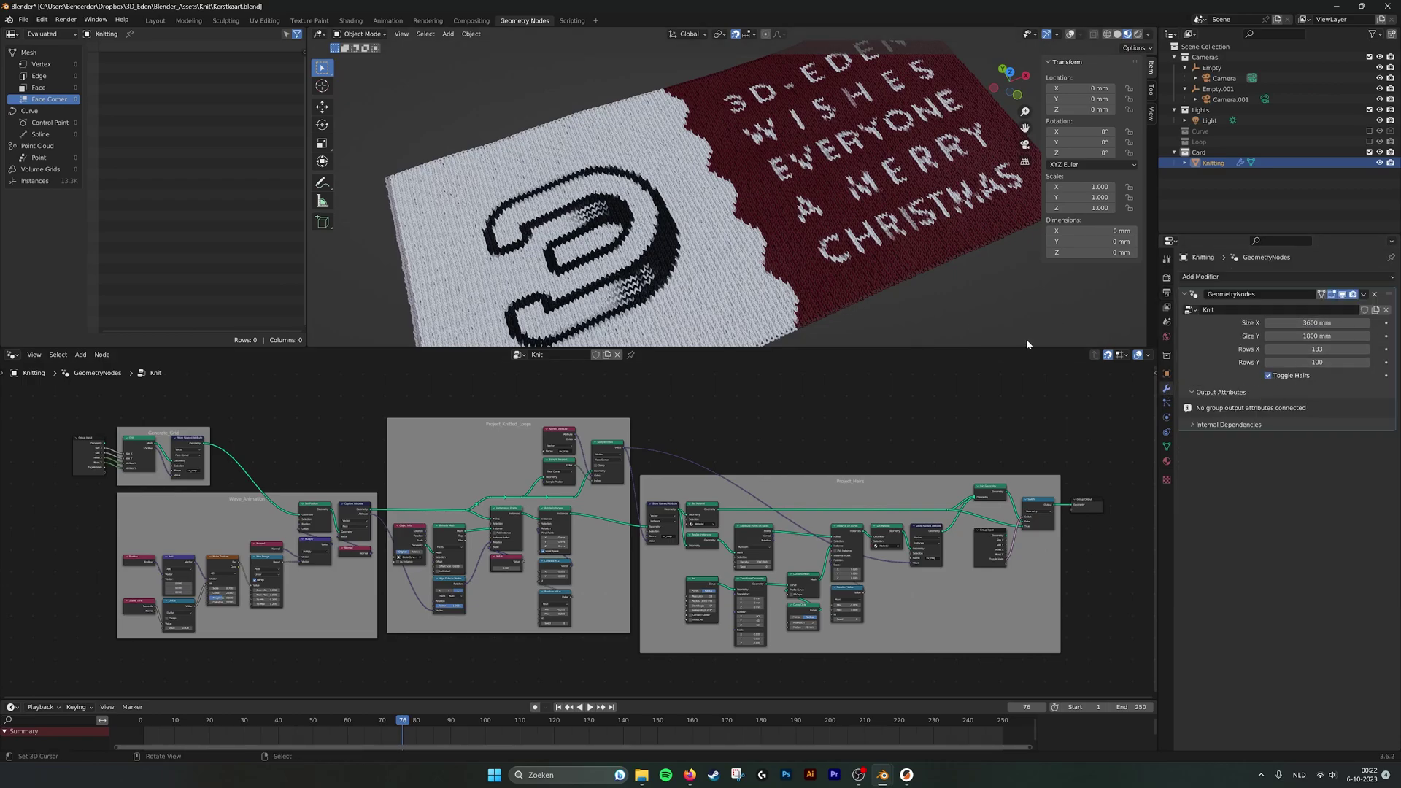
Select the Grid node inside the Generate_Grid frame of the Knit node tree.
{"action": "middle_click_drag", "start_coordinate": [191, 475], "coordinate": [552, 517]}
{"action": "scroll", "coordinate": [445, 489], "scroll_direction": "up", "scroll_amount": 6}
{"action": "scroll", "coordinate": [405, 467], "scroll_direction": "up", "scroll_amount": 4}
{"action": "scroll", "coordinate": [469, 517], "scroll_direction": "up", "scroll_amount": 4}
{"action": "left_click", "coordinate": [438, 442]}
{"action": "scroll", "coordinate": [511, 441], "scroll_direction": "down", "scroll_amount": 1}
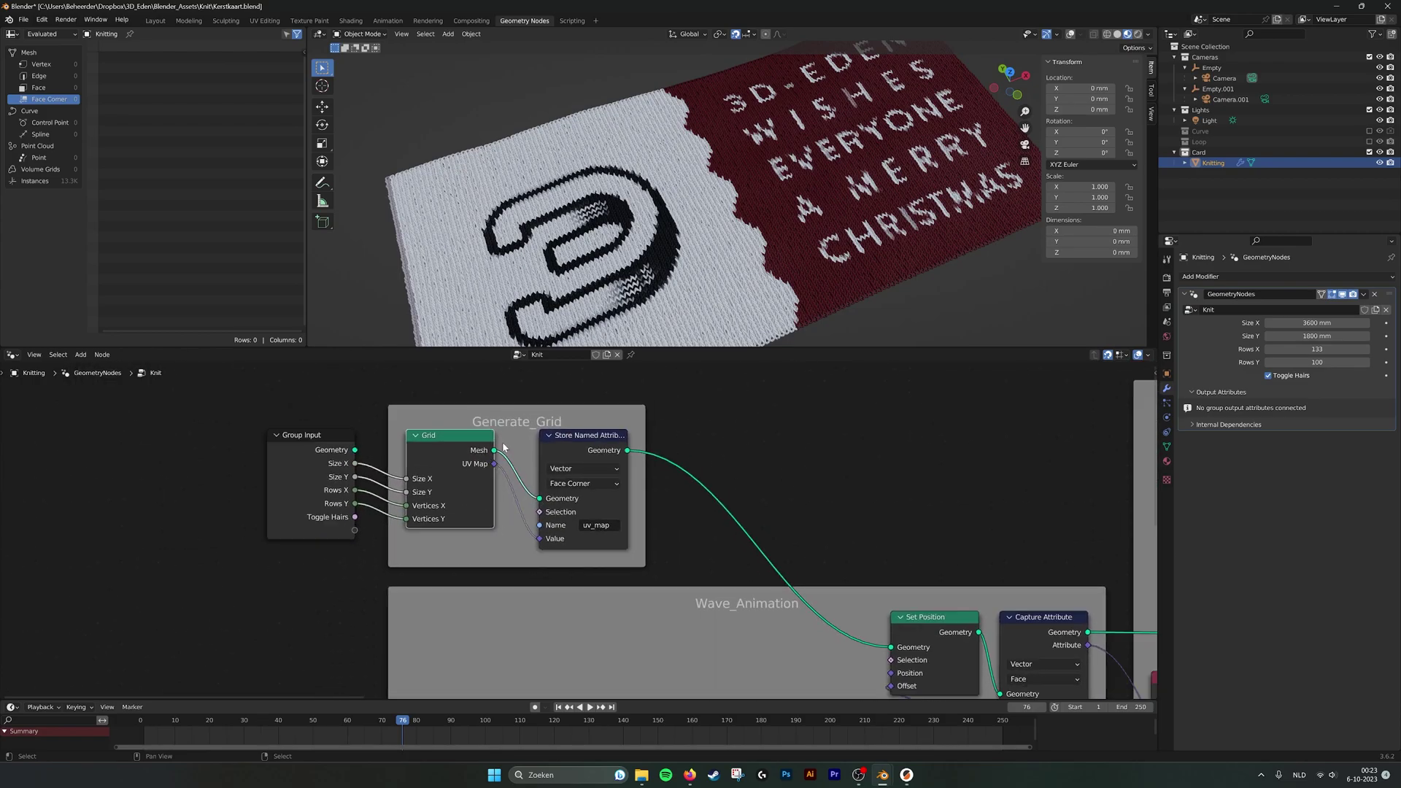
{"action": "key", "text": "shift+a"}
{"action": "left_click", "coordinate": [766, 394]}
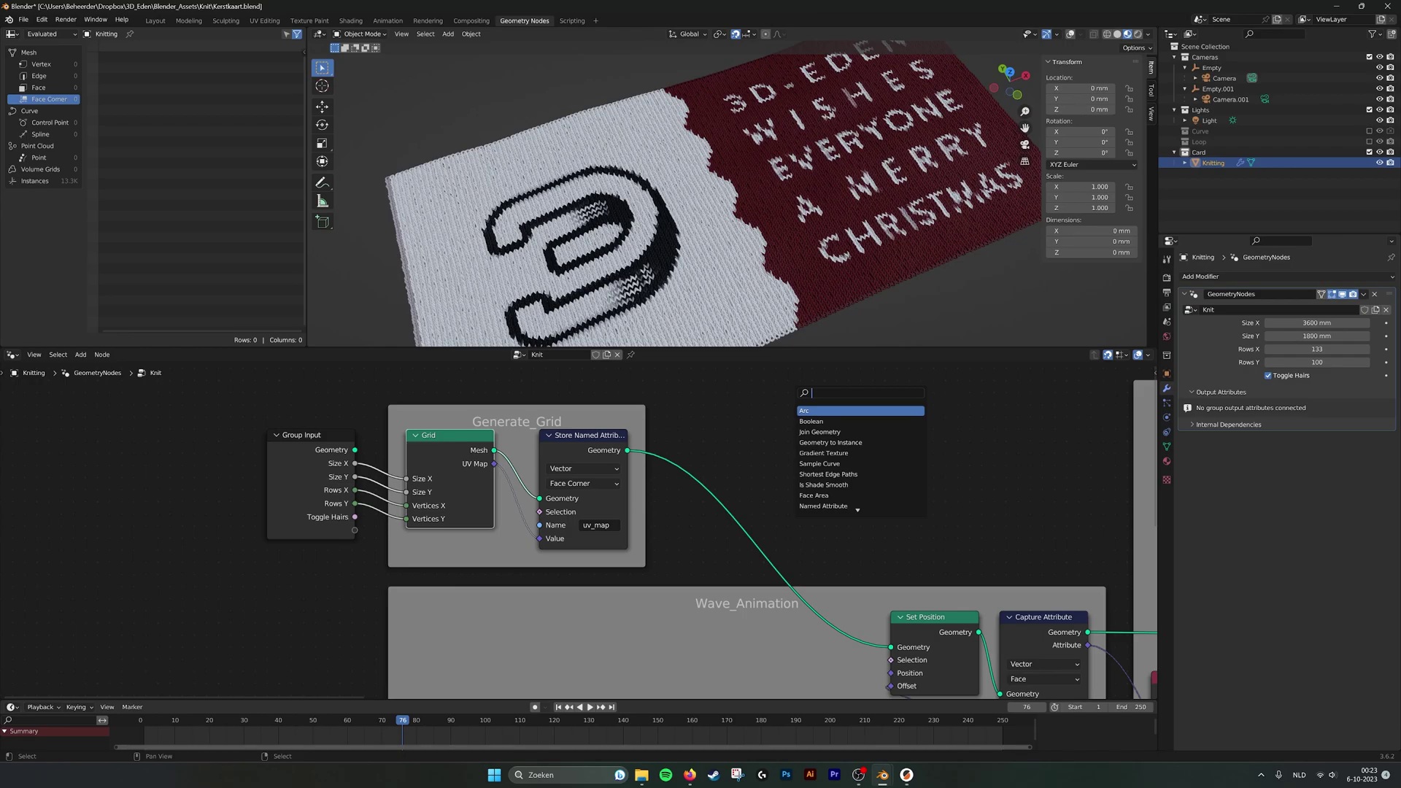
{"action": "type", "text": "grid"}
{"action": "key", "text": "Escape"}
{"action": "key", "text": "BackSpace"}
{"action": "key", "text": "BackSpace"}
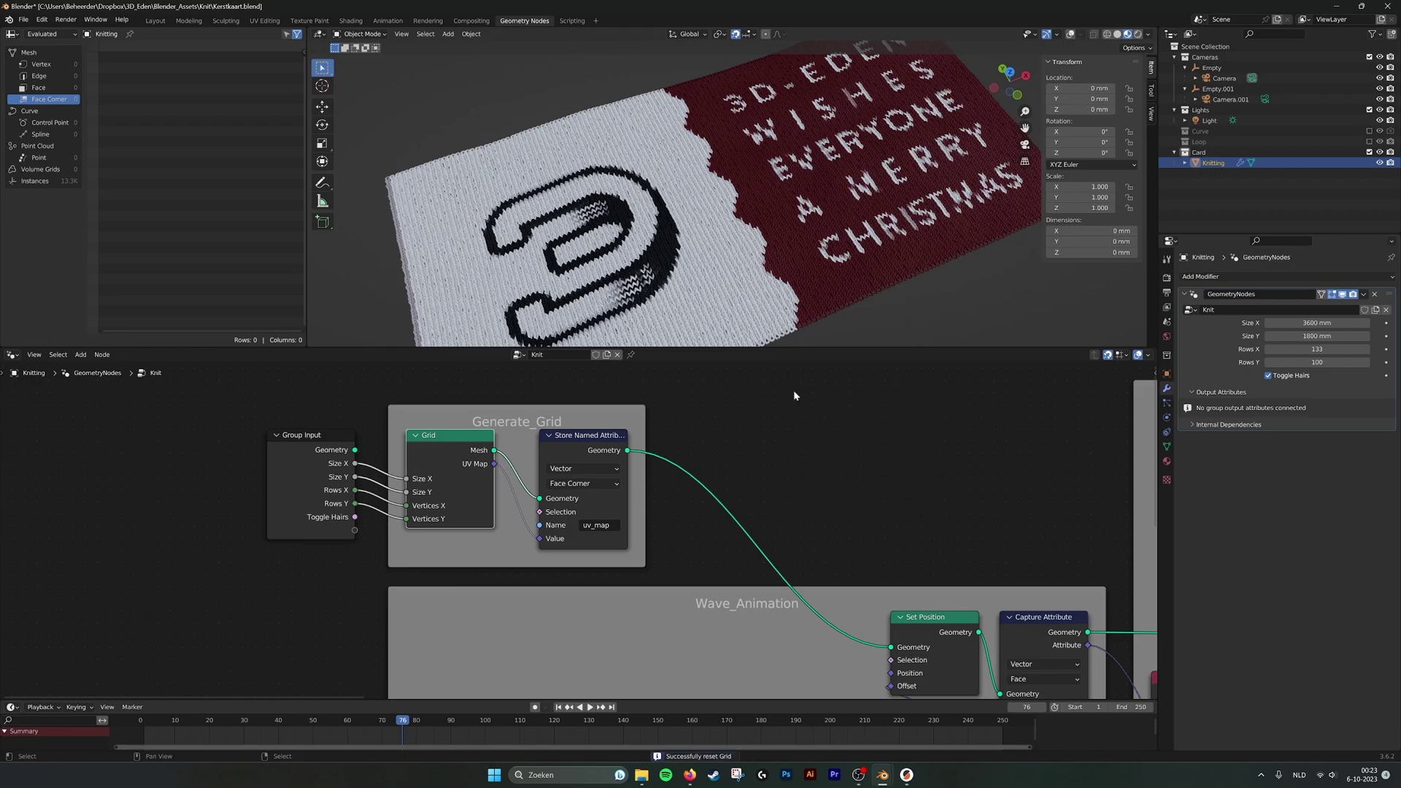
Add a Viewer node, connect the Grid node's Mesh output to its Geometry input, and activate the preview.
{"action": "key", "text": "shift+a"}
{"action": "type", "text": "vie"}
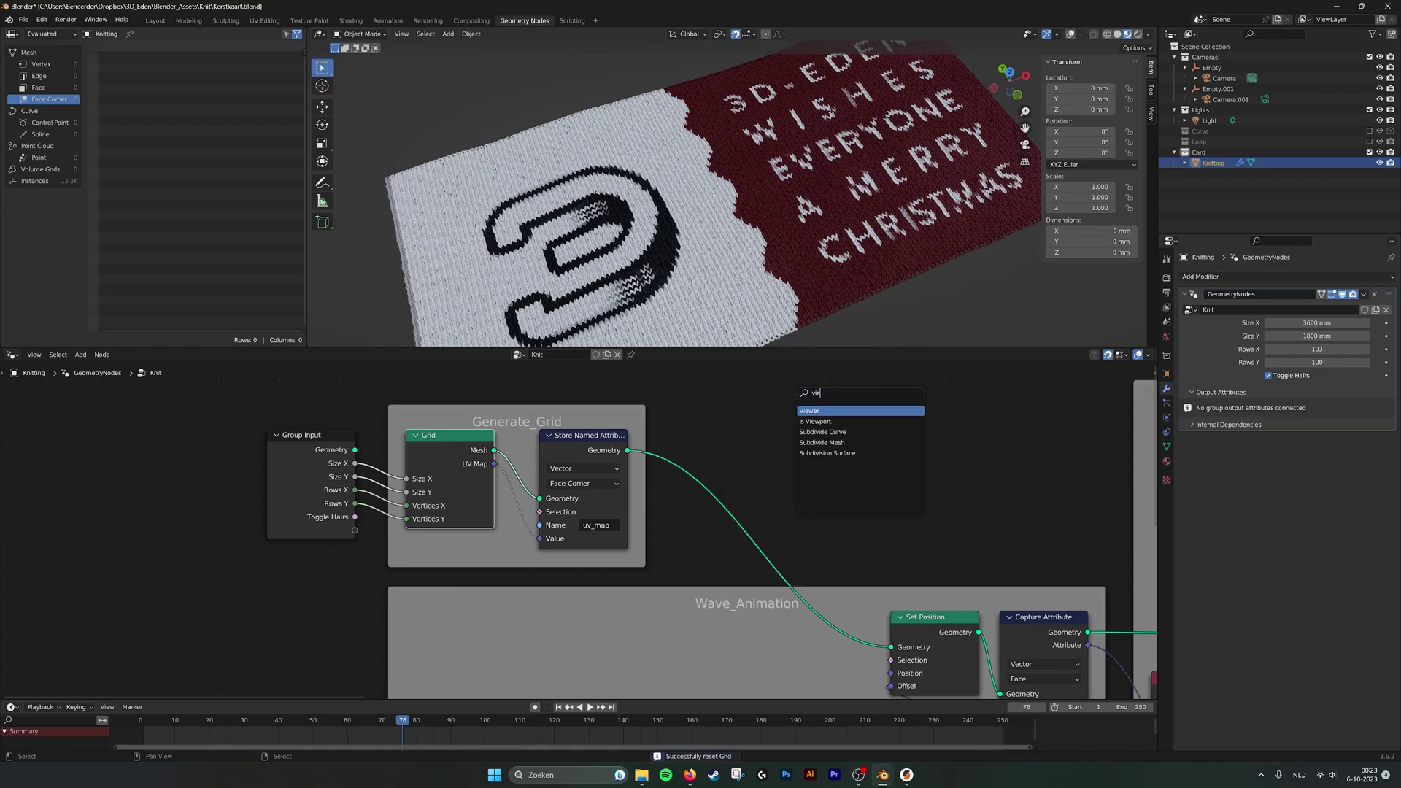
{"action": "key", "text": "Return"}
{"action": "left_click_drag", "start_coordinate": [494, 450], "coordinate": [788, 417]}
{"action": "left_click", "coordinate": [866, 386]}
Display the viewport in wireframe shading and test a different Rows X value on the grid, undoing it.
{"action": "middle_click_drag", "start_coordinate": [899, 223], "coordinate": [860, 232]}
{"action": "left_click", "coordinate": [1107, 33]}
{"action": "scroll", "coordinate": [895, 198], "scroll_direction": "down", "scroll_amount": 2}
{"action": "scroll", "coordinate": [846, 237], "scroll_direction": "up", "scroll_amount": 5}
{"action": "scroll", "coordinate": [861, 236], "scroll_direction": "down", "scroll_amount": 3}
{"action": "left_click_drag", "start_coordinate": [1317, 348], "coordinate": [1287, 361]}
{"action": "key", "text": "ctrl+z"}
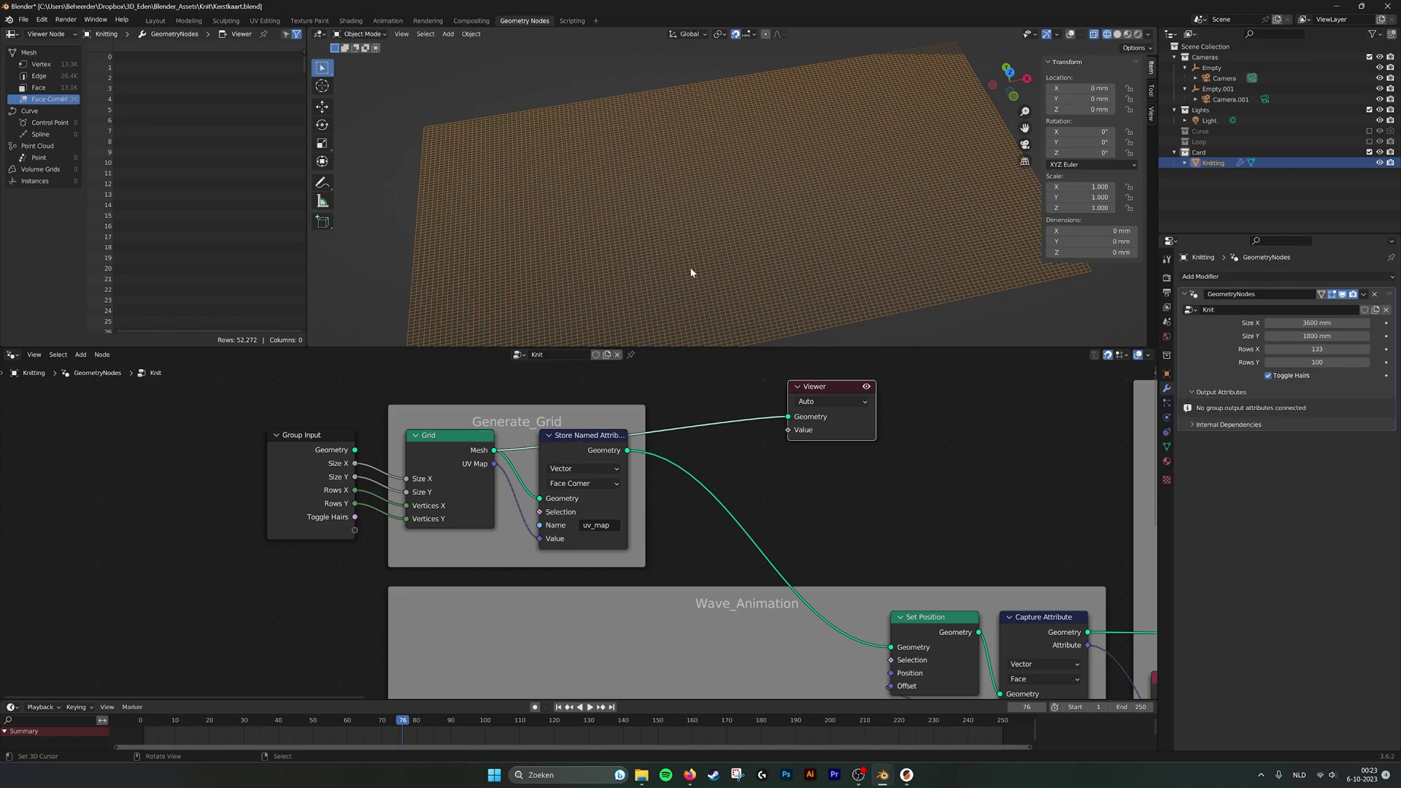
Connect the Store Named Attribute node's Geometry output to the Viewer and move the Viewer above the Wave_Animation frame.
{"action": "middle_click_drag", "start_coordinate": [714, 372], "coordinate": [642, 372]}
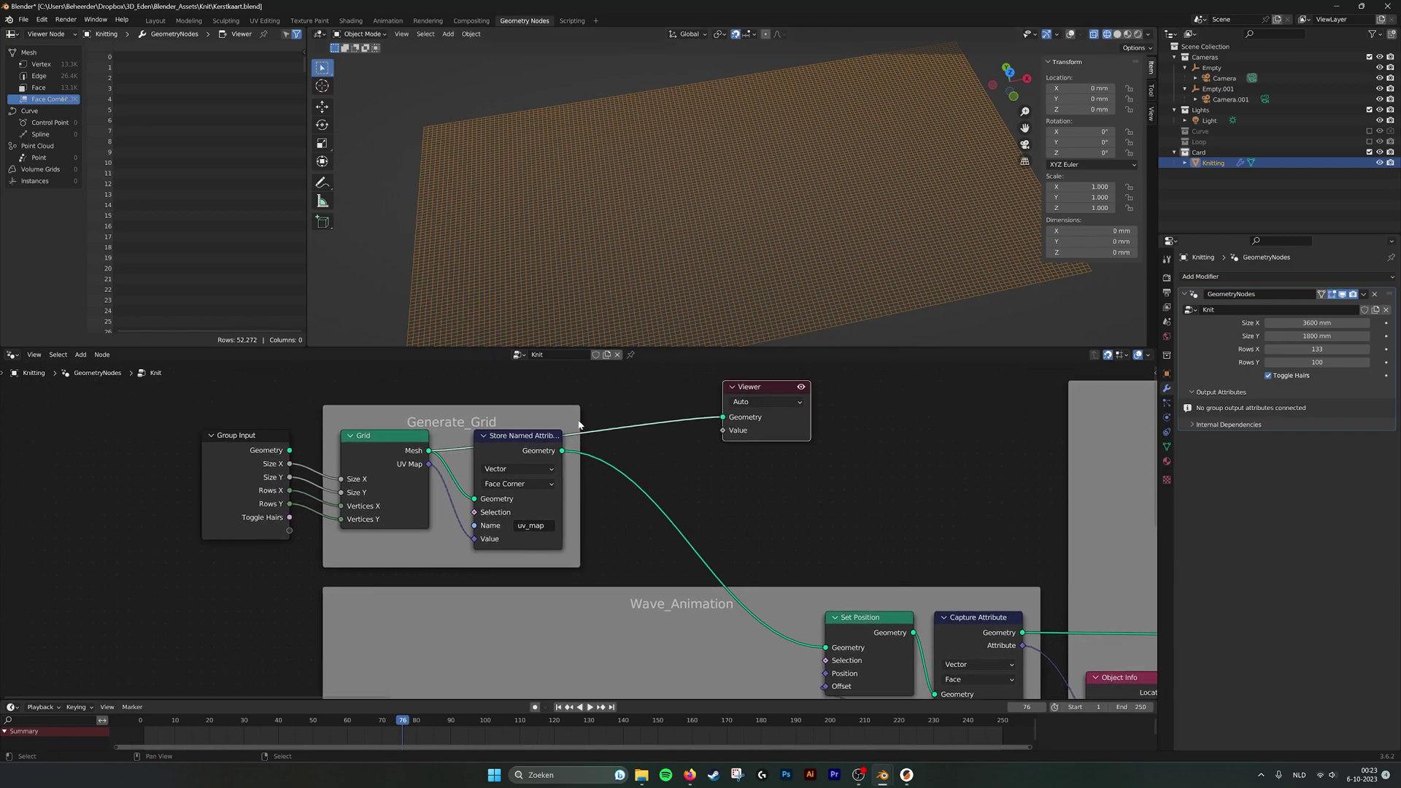
{"action": "left_click", "coordinate": [511, 439]}
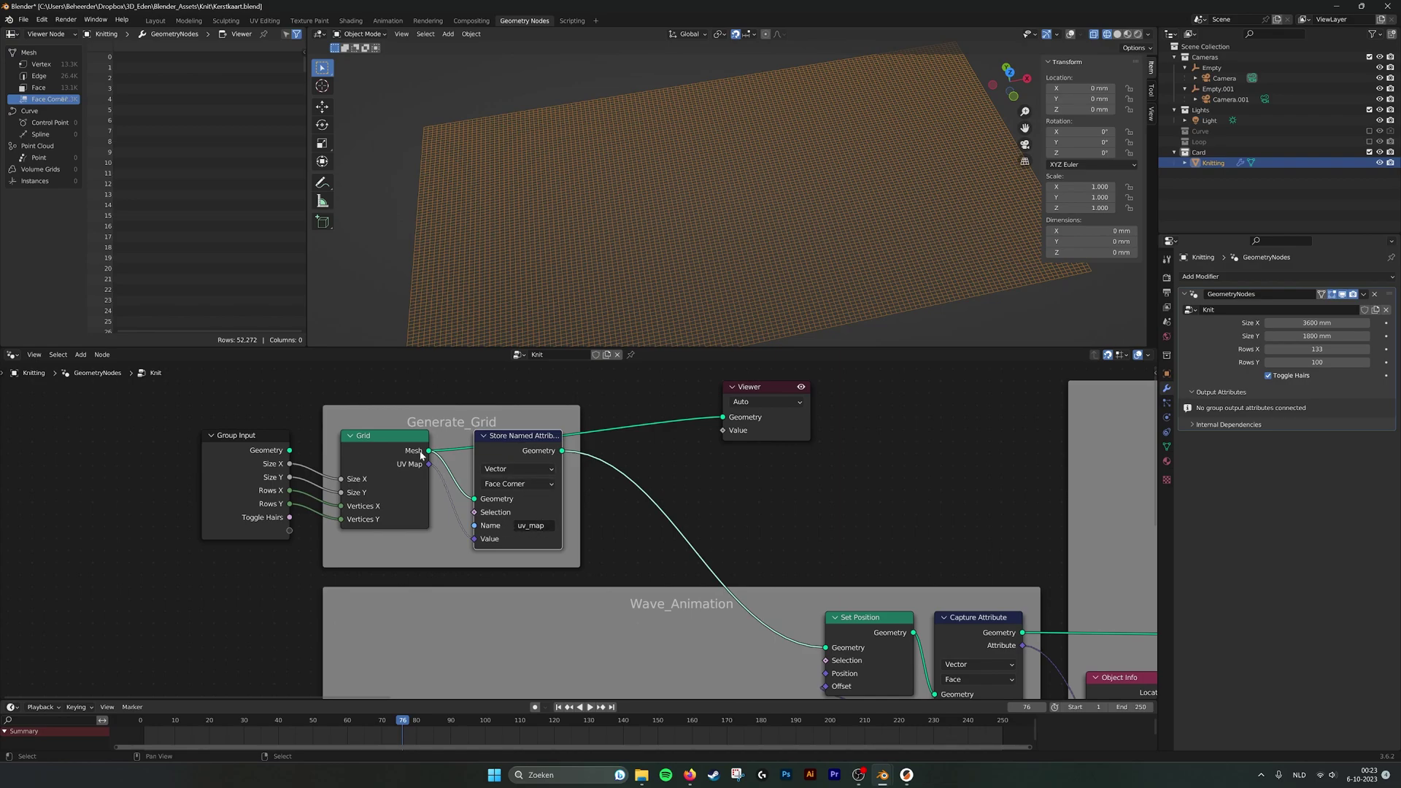
{"action": "left_click_drag", "start_coordinate": [563, 450], "coordinate": [722, 417]}
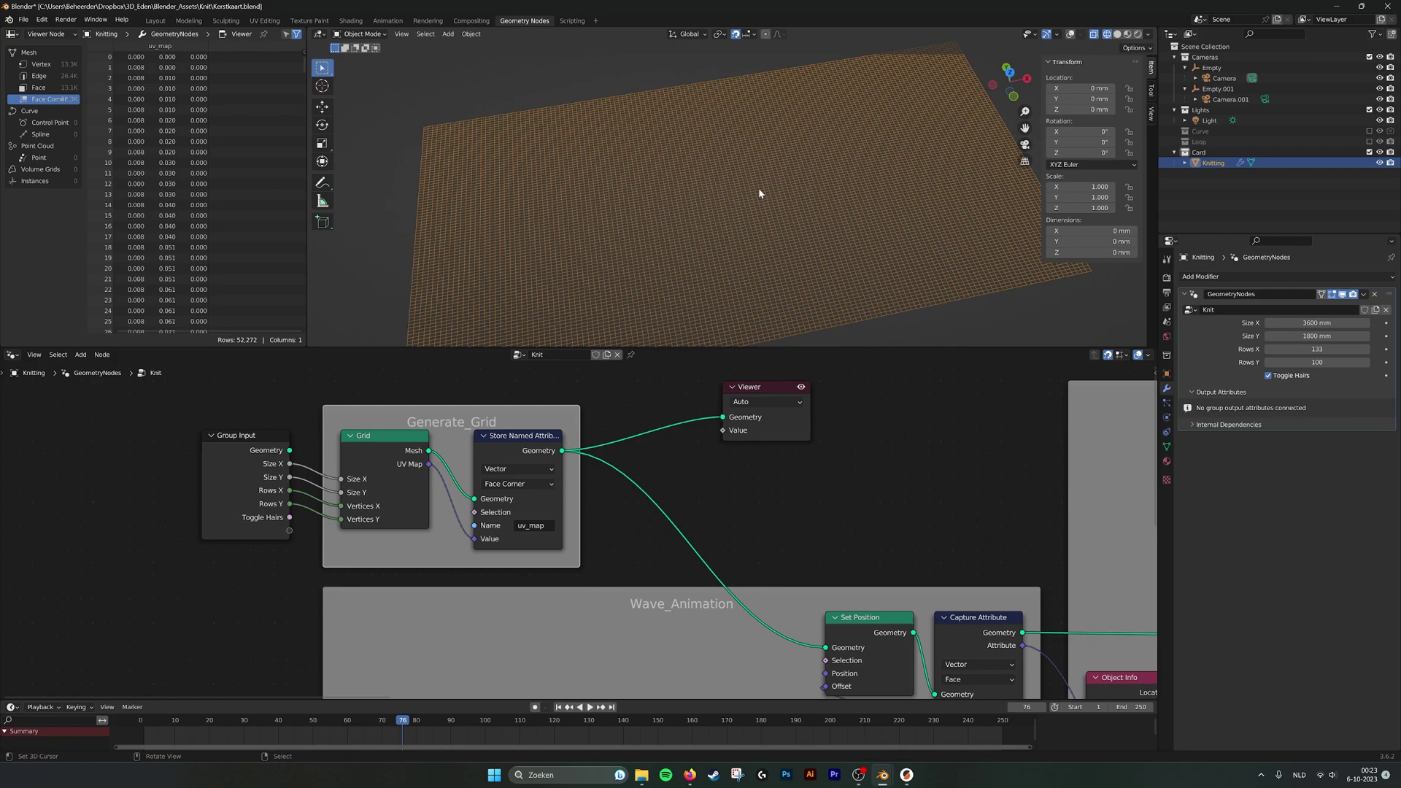
{"action": "middle_click_drag", "start_coordinate": [765, 478], "coordinate": [613, 453]}
{"action": "scroll", "coordinate": [605, 430], "scroll_direction": "down", "scroll_amount": 4}
{"action": "left_click_drag", "start_coordinate": [592, 416], "coordinate": [763, 479]}
{"action": "middle_click_drag", "start_coordinate": [763, 479], "coordinate": [717, 392]}
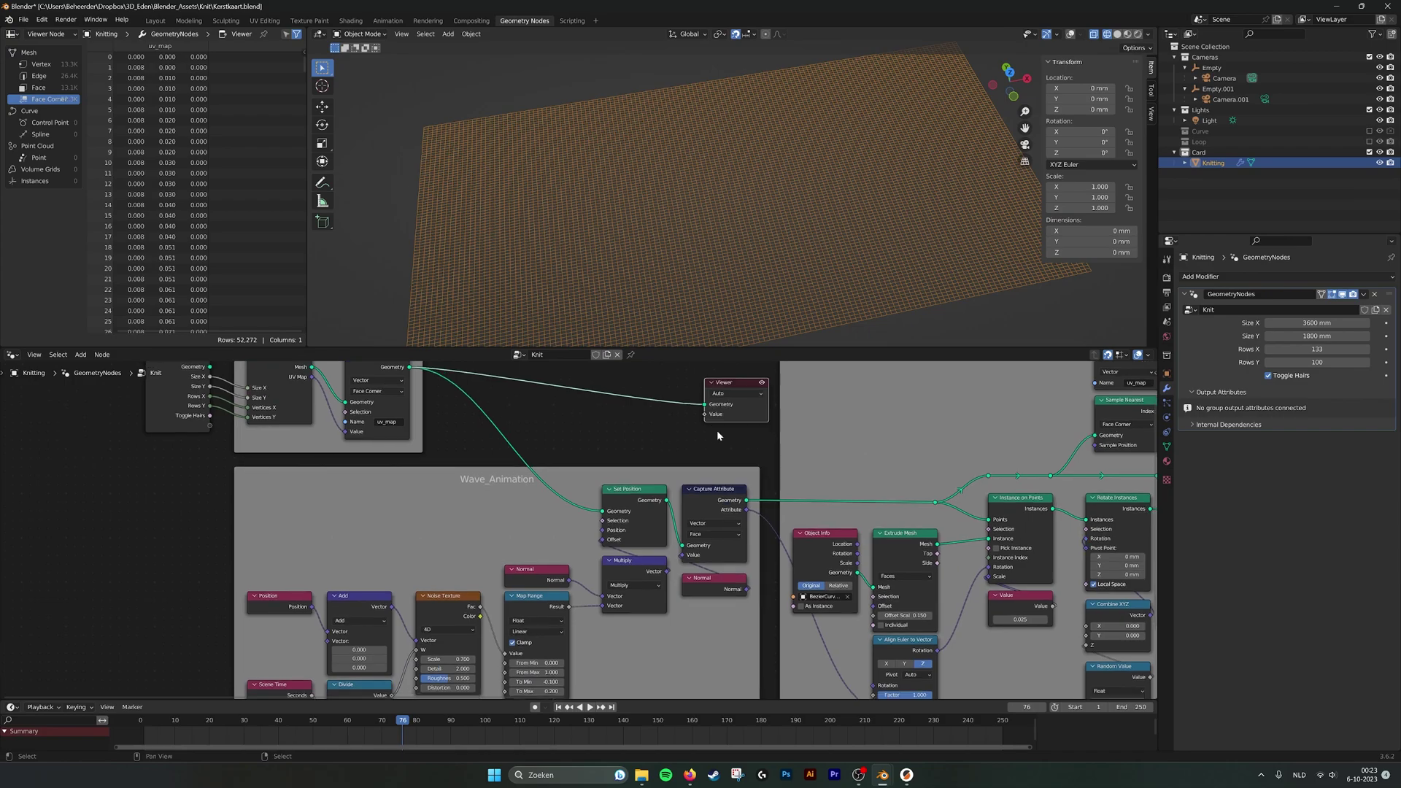
Examine the Wave_Animation frame's Position, Scene Time, Noise Texture and Map Range nodes and how they feed Set Position.
{"action": "scroll", "coordinate": [652, 467], "scroll_direction": "up", "scroll_amount": 2}
{"action": "middle_click_drag", "start_coordinate": [651, 467], "coordinate": [711, 386]}
{"action": "left_click", "coordinate": [486, 529]}
{"action": "scroll", "coordinate": [486, 530], "scroll_direction": "up", "scroll_amount": 1}
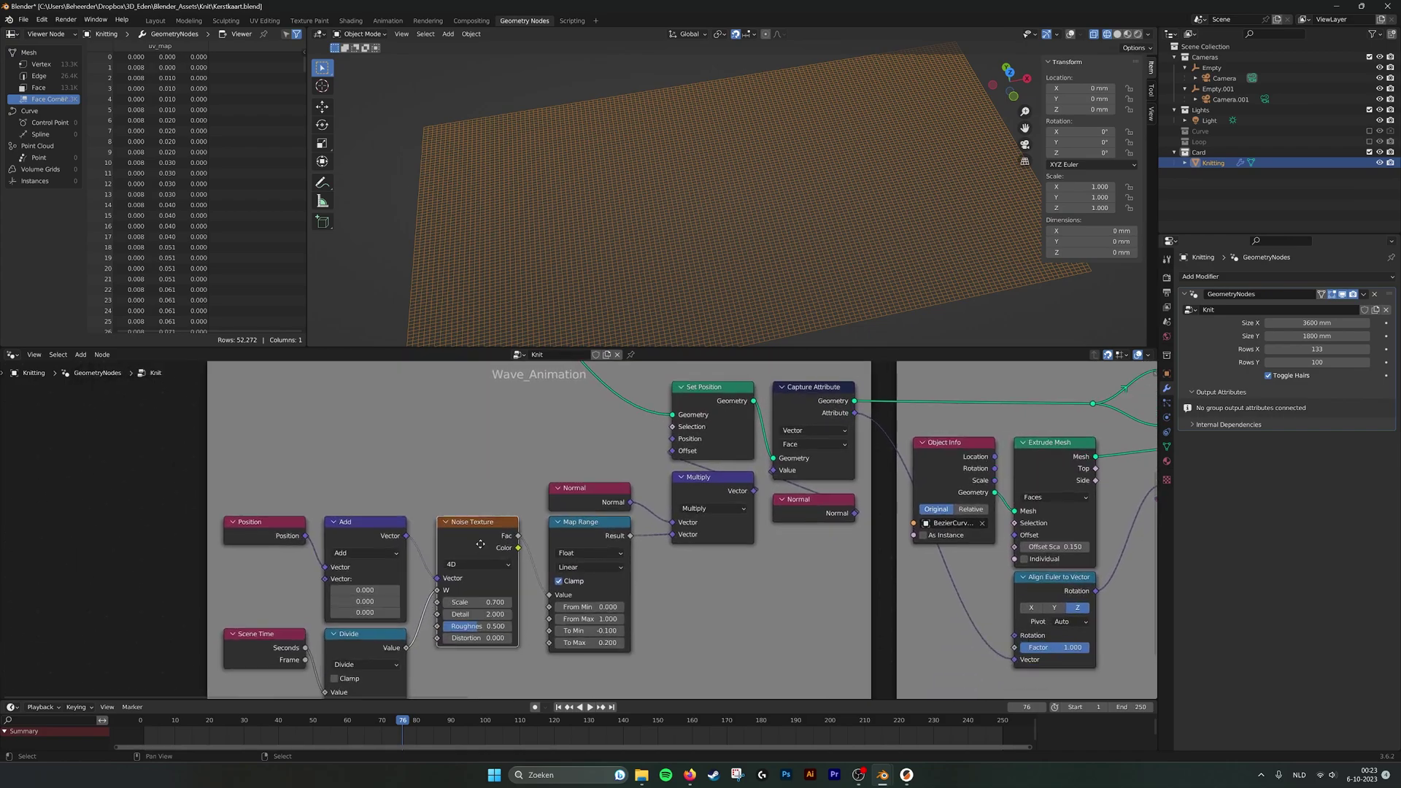
{"action": "middle_click_drag", "start_coordinate": [481, 548], "coordinate": [418, 509]}
{"action": "scroll", "coordinate": [431, 497], "scroll_direction": "down", "scroll_amount": 1}
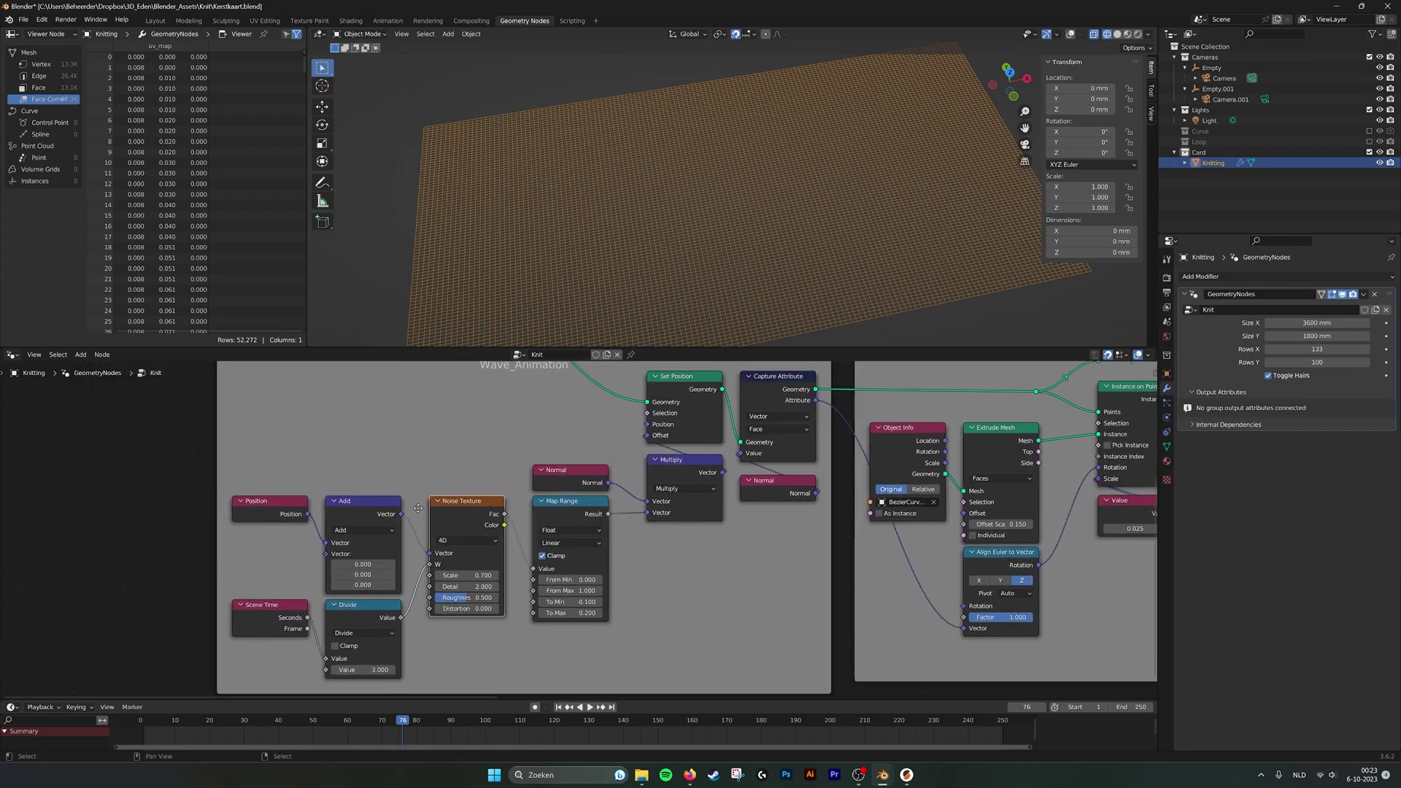
{"action": "left_click", "coordinate": [275, 511]}
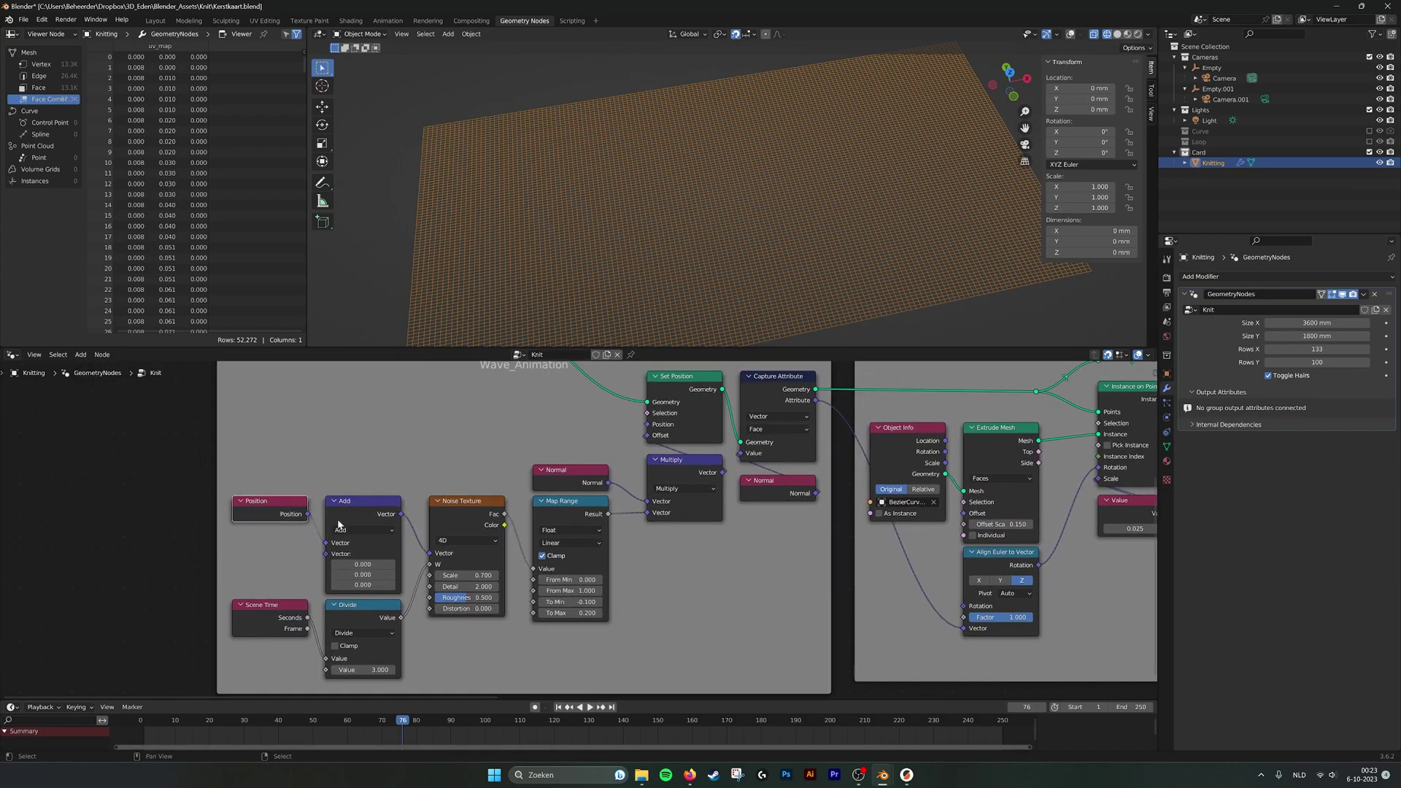
{"action": "left_click", "coordinate": [451, 515]}
{"action": "left_click", "coordinate": [266, 605]}
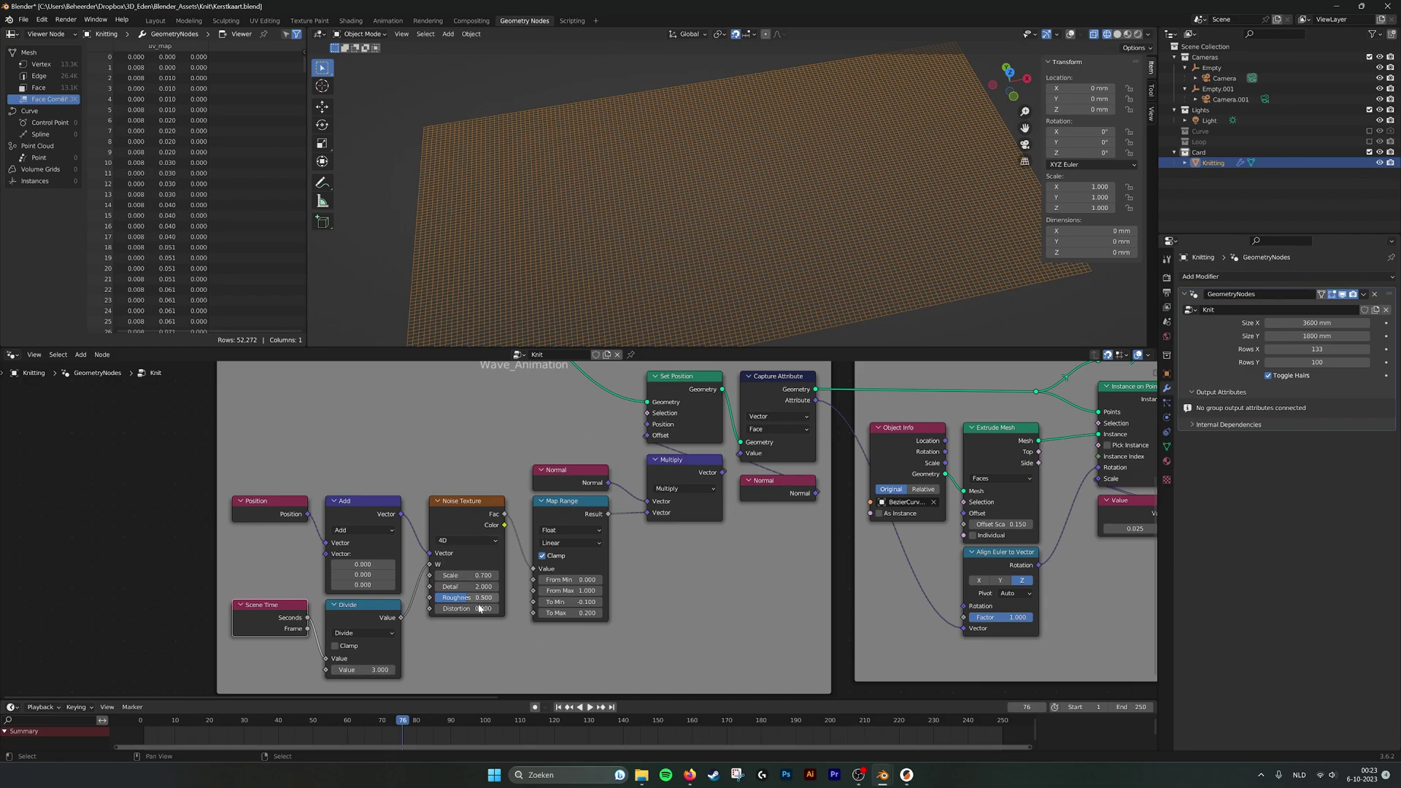
{"action": "middle_click_drag", "start_coordinate": [547, 537], "coordinate": [492, 540]}
{"action": "middle_click_drag", "start_coordinate": [591, 562], "coordinate": [574, 575]}
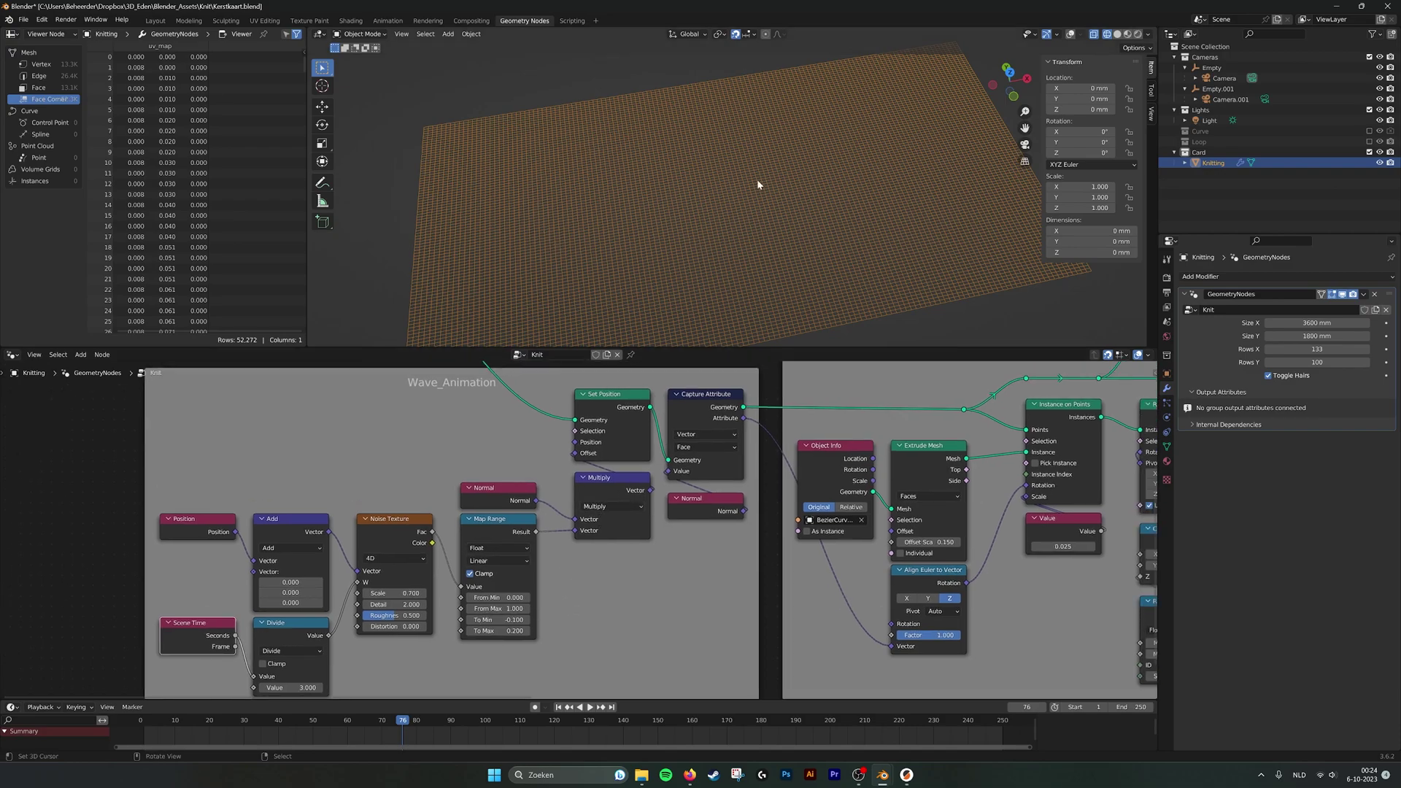
{"action": "middle_click_drag", "start_coordinate": [761, 363], "coordinate": [694, 511]}
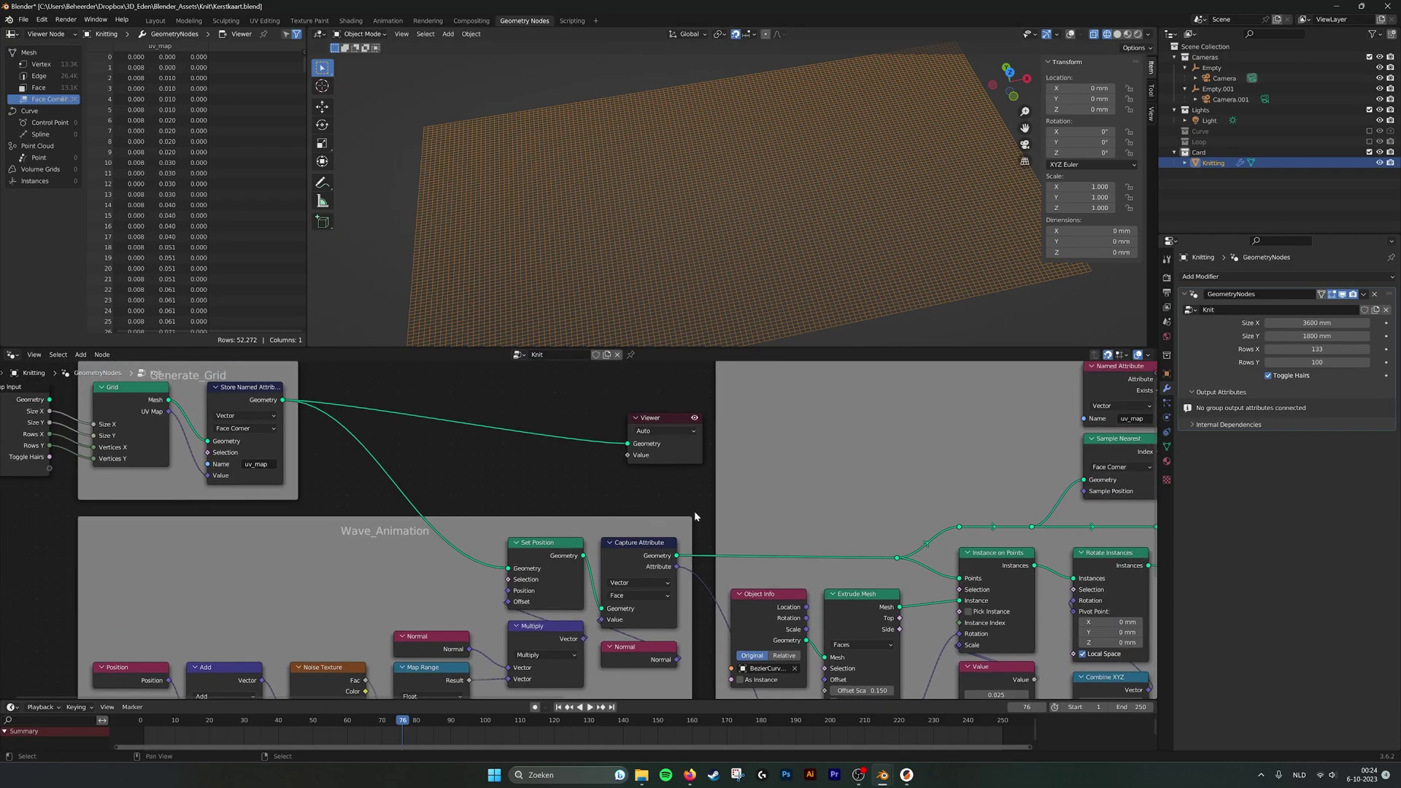
Connect the Capture Attribute node's Geometry output to the Viewer and view the displaced grid from a lower angle.
{"action": "left_click", "coordinate": [678, 559], "text": "ctrl+shift"}
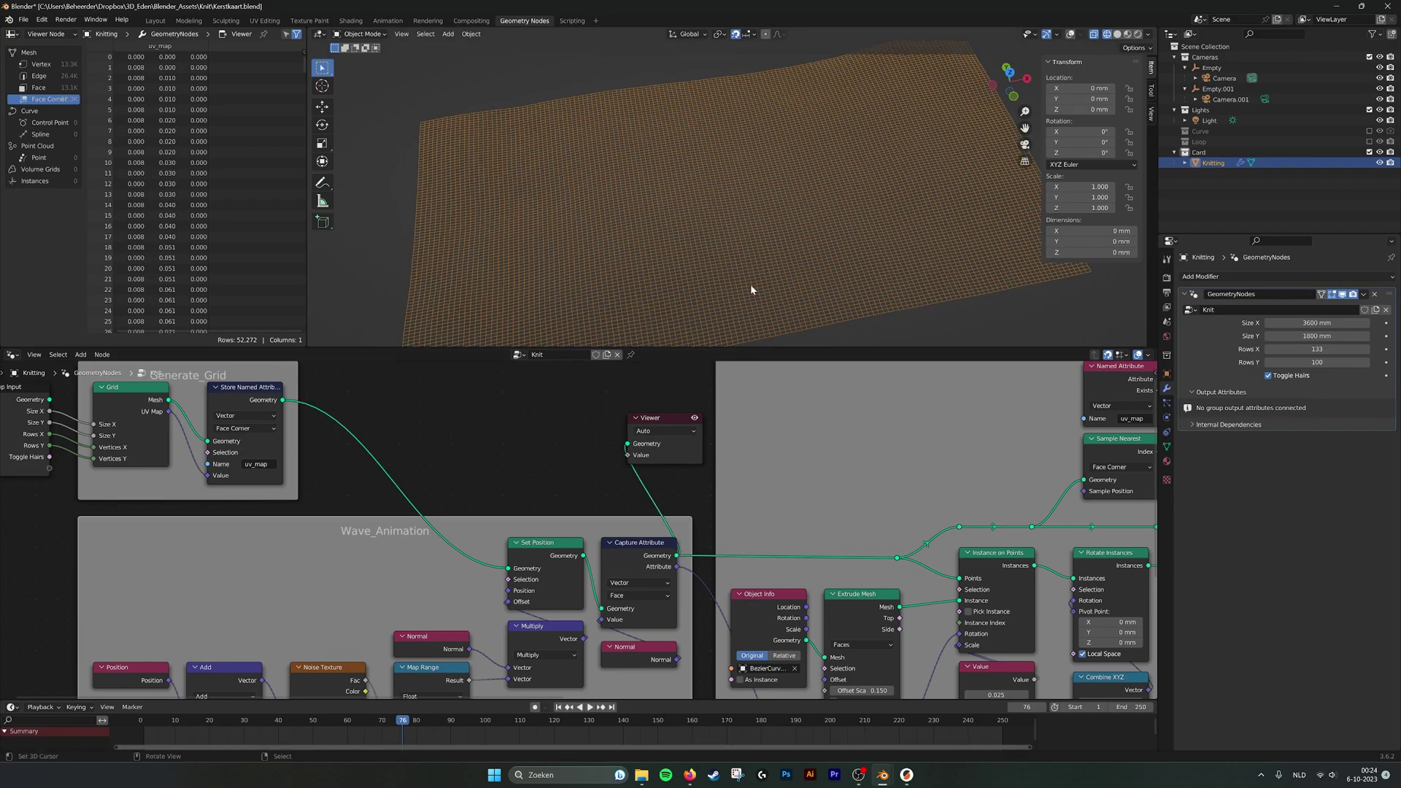
{"action": "middle_click_drag", "start_coordinate": [751, 285], "coordinate": [749, 248]}
{"action": "scroll", "coordinate": [749, 248], "scroll_direction": "down", "scroll_amount": 1}
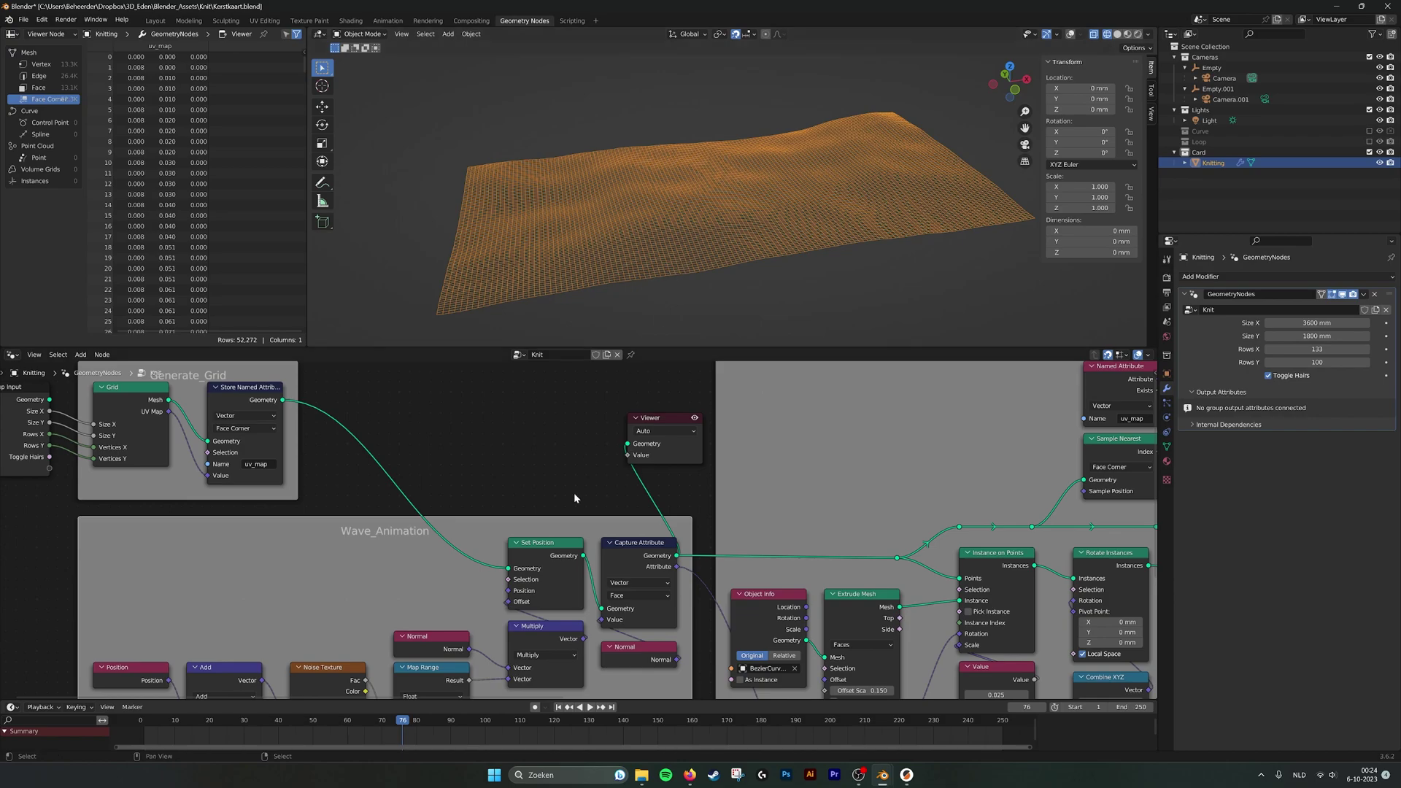
Bring the Wave_Animation nodes into view and play the wave animation in the viewport.
{"action": "middle_click_drag", "start_coordinate": [574, 503], "coordinate": [676, 354]}
{"action": "middle_click_drag", "start_coordinate": [630, 522], "coordinate": [636, 491]}
{"action": "scroll", "coordinate": [636, 493], "scroll_direction": "up", "scroll_amount": 1}
{"action": "scroll", "coordinate": [639, 503], "scroll_direction": "right", "scroll_amount": 1}
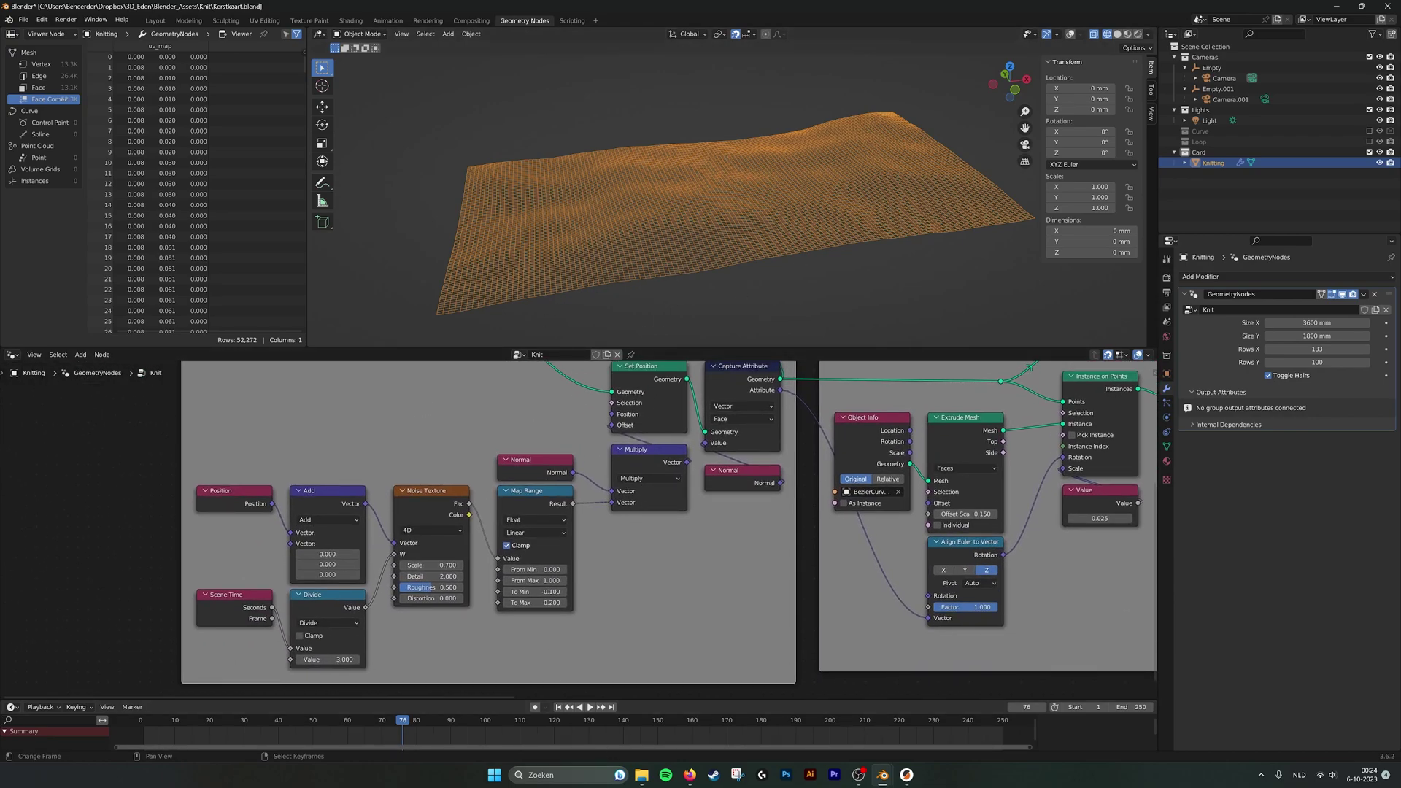
{"action": "left_click", "coordinate": [591, 708]}
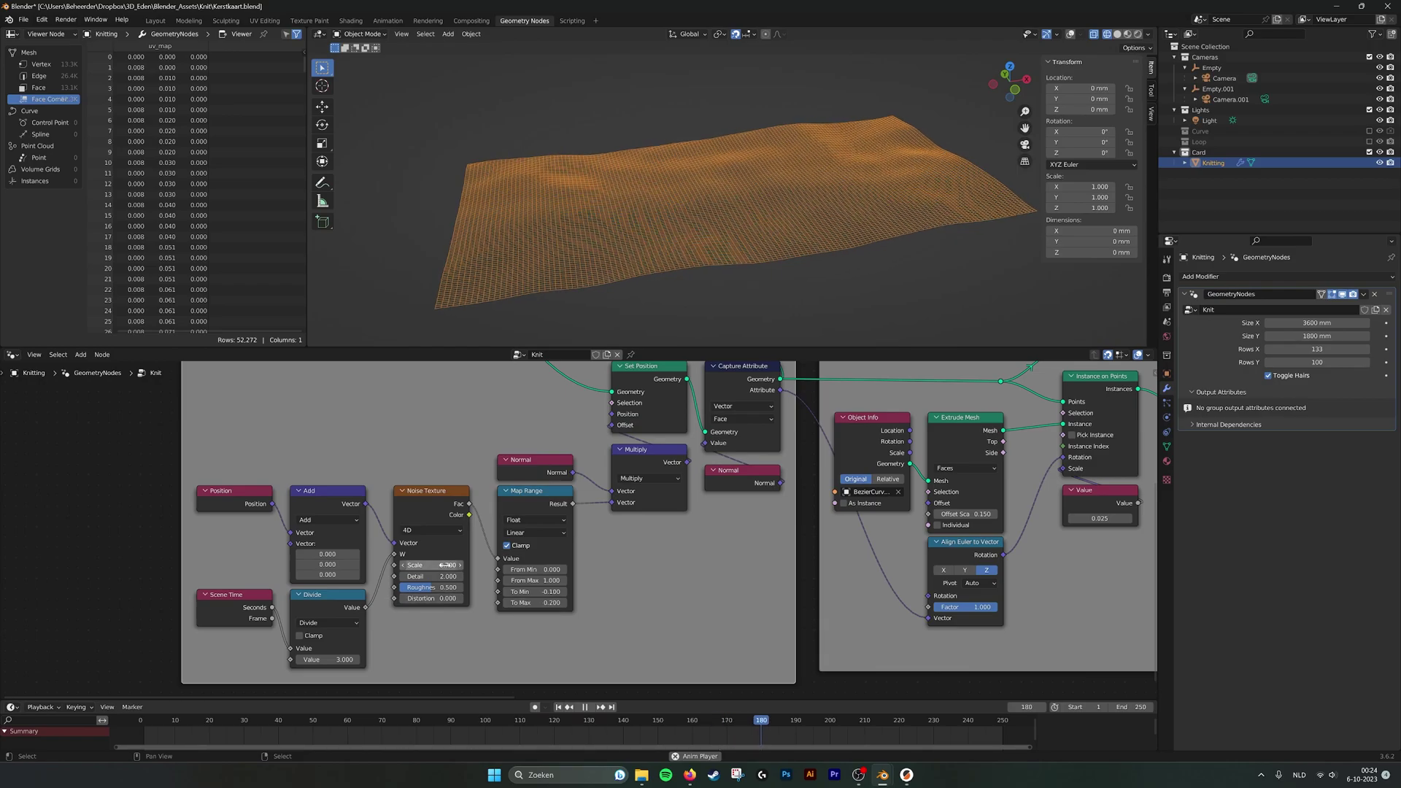
Test different values for the Noise Texture's Scale and the Map Range's To Max, and undo both changes.
{"action": "mouse_move", "coordinate": [436, 564]}
{"action": "left_mouse_down"}
{"action": "mouse_move", "coordinate": [467, 565]}
{"action": "mouse_move", "coordinate": [426, 565]}
{"action": "left_mouse_up"}
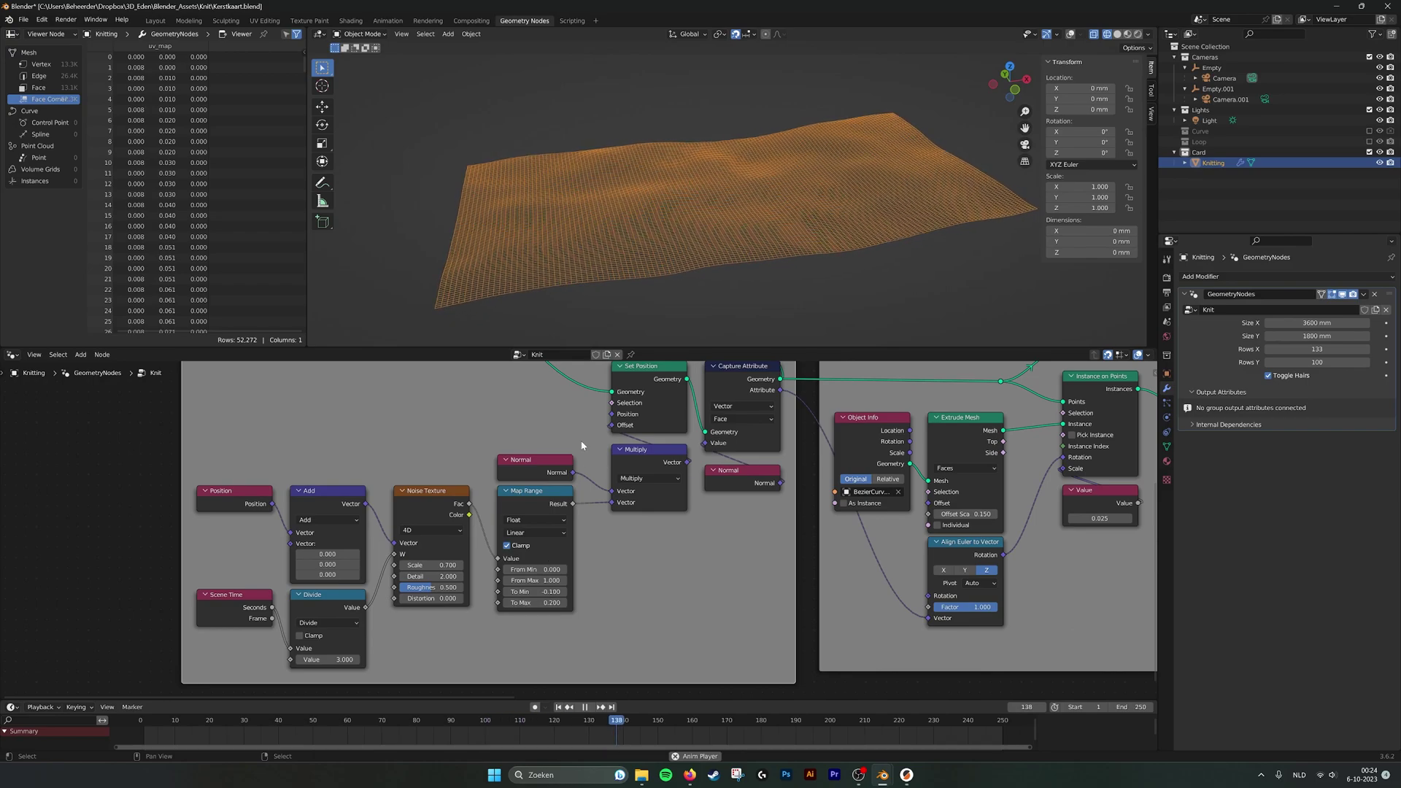
{"action": "left_click_drag", "start_coordinate": [535, 603], "coordinate": [470, 591]}
{"action": "key", "text": "ctrl+z"}
{"action": "key", "text": "ctrl+z"}
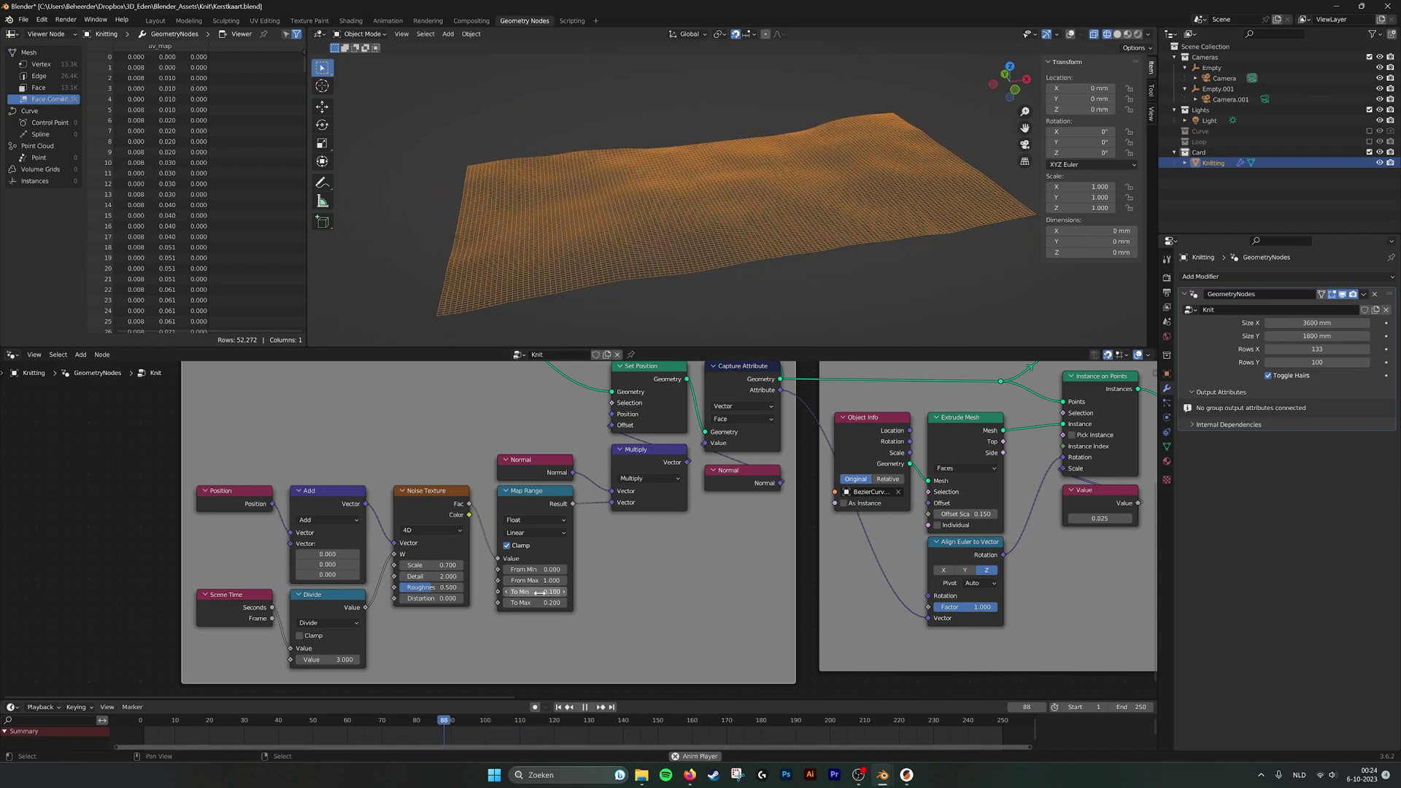
Review the Multiply, Set Position and Capture Attribute nodes, and stop the playback and return to frame 1.
{"action": "middle_click_drag", "start_coordinate": [663, 544], "coordinate": [591, 568]}
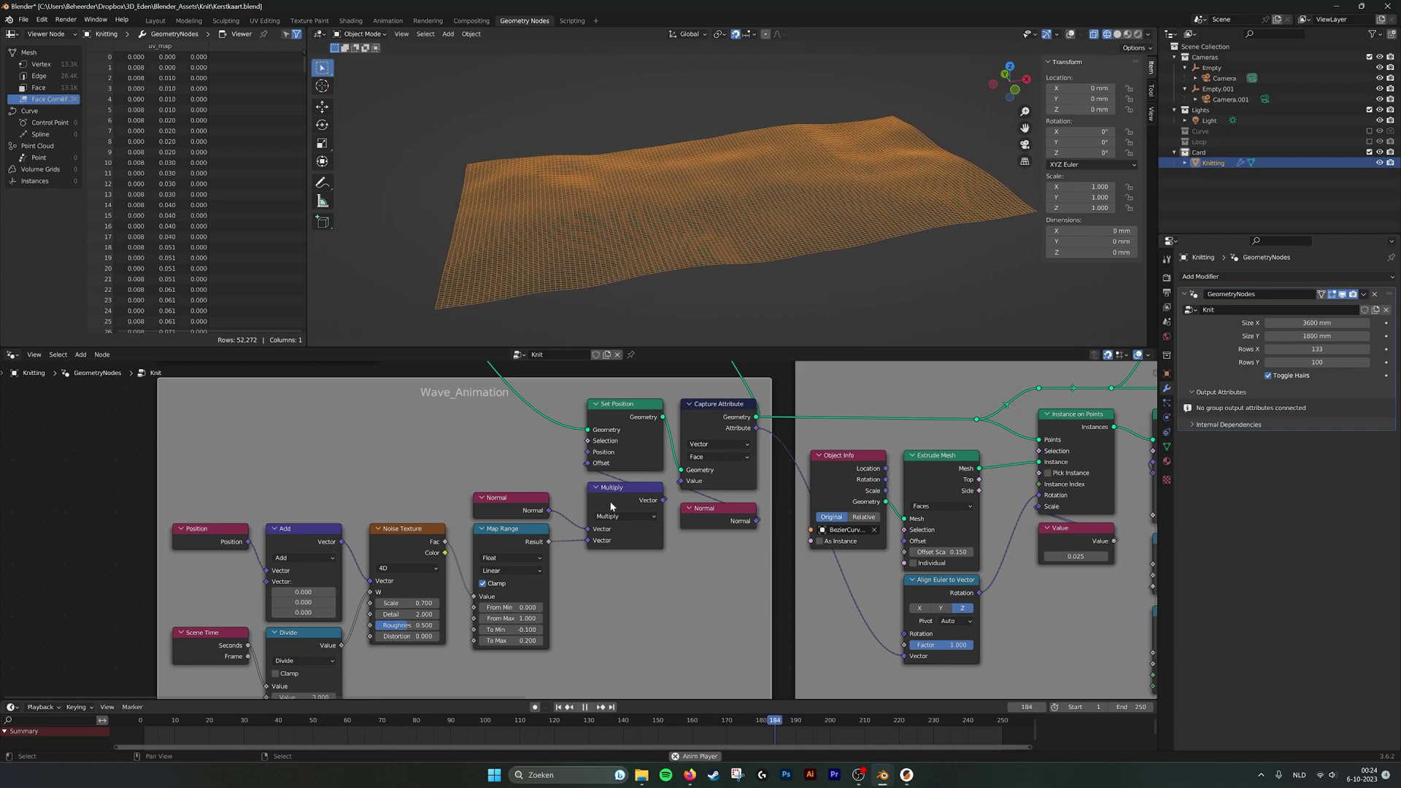
{"action": "middle_click_drag", "start_coordinate": [639, 524], "coordinate": [578, 530]}
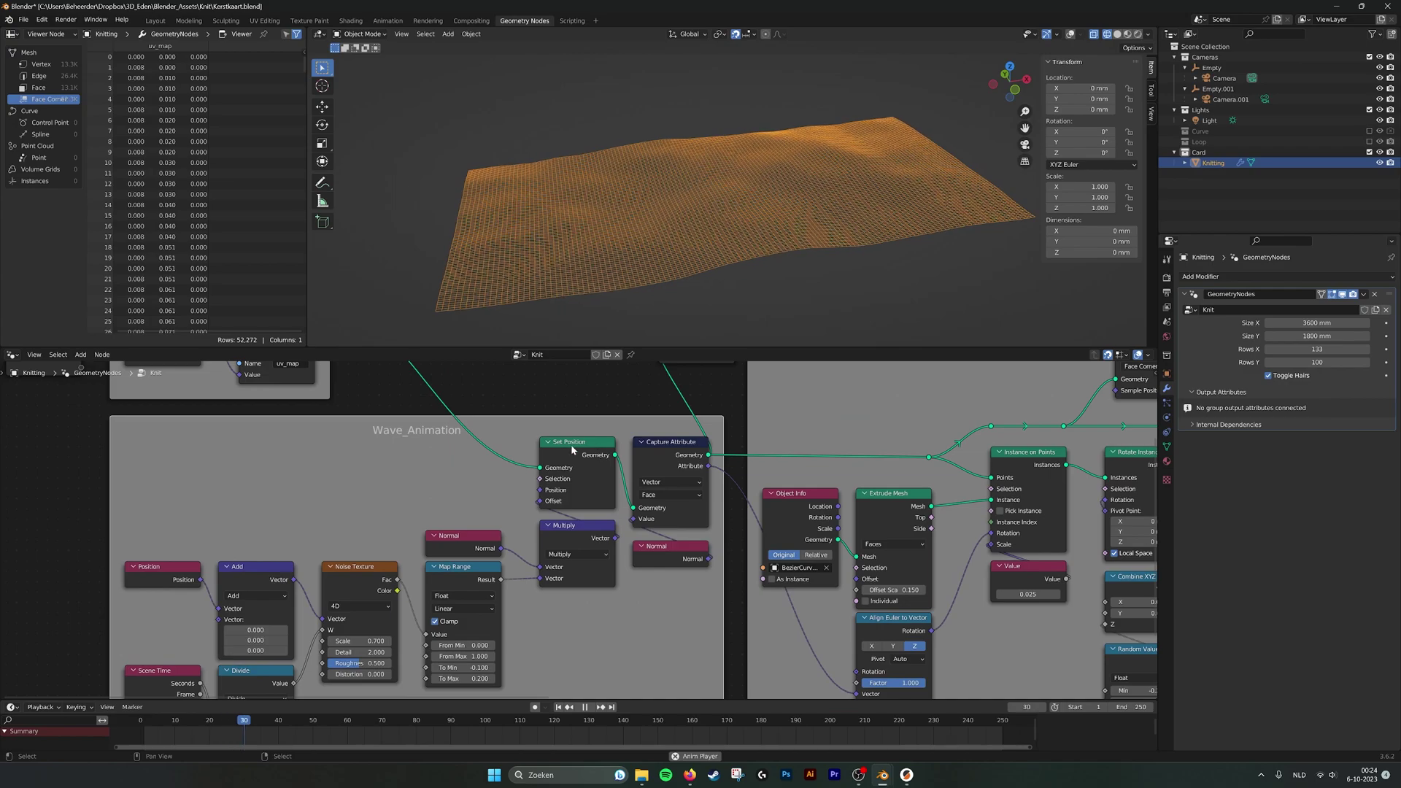
{"action": "middle_click_drag", "start_coordinate": [488, 506], "coordinate": [498, 471]}
{"action": "middle_click_drag", "start_coordinate": [366, 548], "coordinate": [253, 593]}
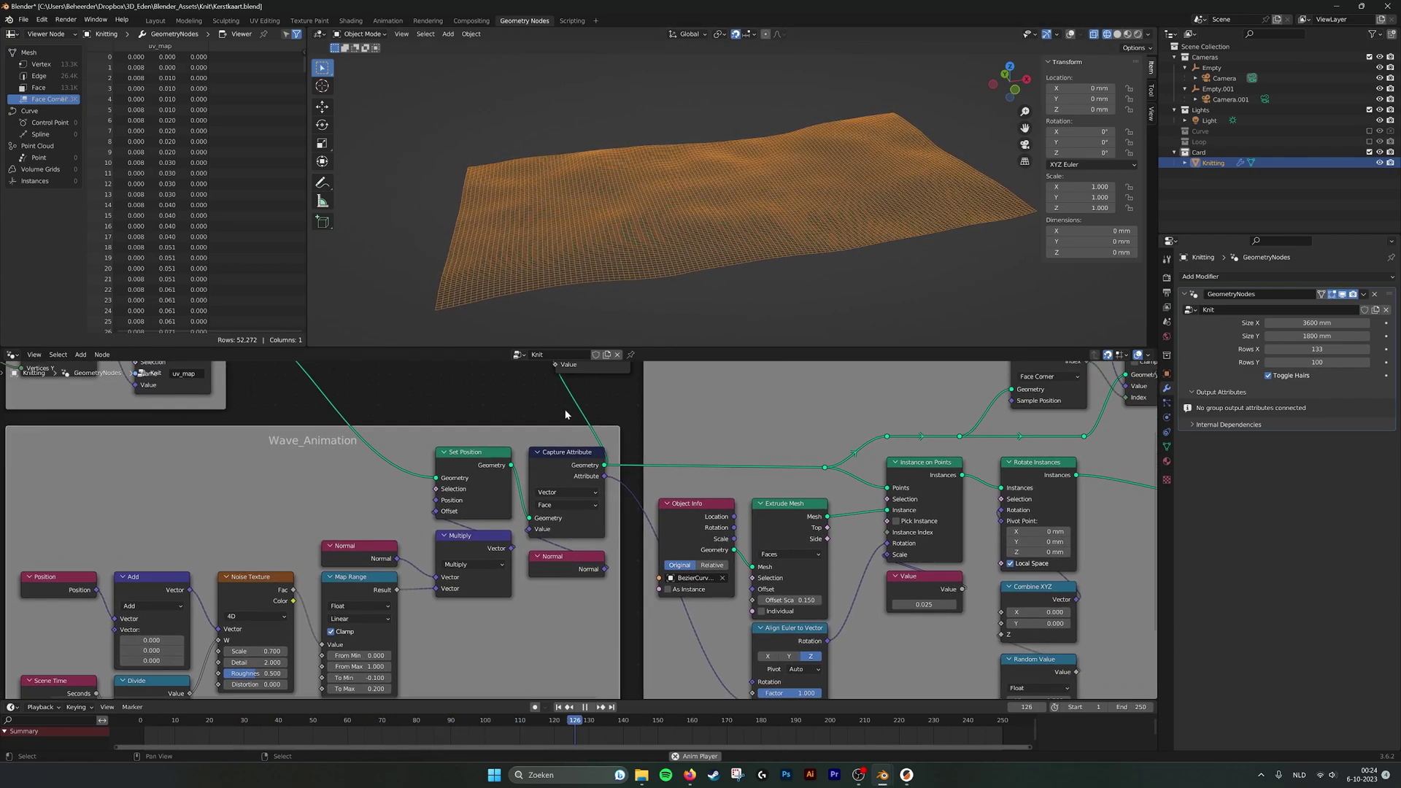
{"action": "middle_click_drag", "start_coordinate": [568, 410], "coordinate": [308, 555]}
{"action": "scroll", "coordinate": [344, 460], "scroll_direction": "down", "scroll_amount": 1}
{"action": "middle_click_drag", "start_coordinate": [344, 459], "coordinate": [304, 378]}
{"action": "left_click", "coordinate": [584, 707]}
{"action": "left_click", "coordinate": [558, 707]}
Move the Viewer node beside the Project_Knitted_Loops frame and cut its link from Capture Attribute.
{"action": "scroll", "coordinate": [501, 624], "scroll_direction": "down", "scroll_amount": 2}
{"action": "middle_click_drag", "start_coordinate": [384, 436], "coordinate": [323, 487]}
{"action": "middle_click_drag", "start_coordinate": [523, 426], "coordinate": [487, 420]}
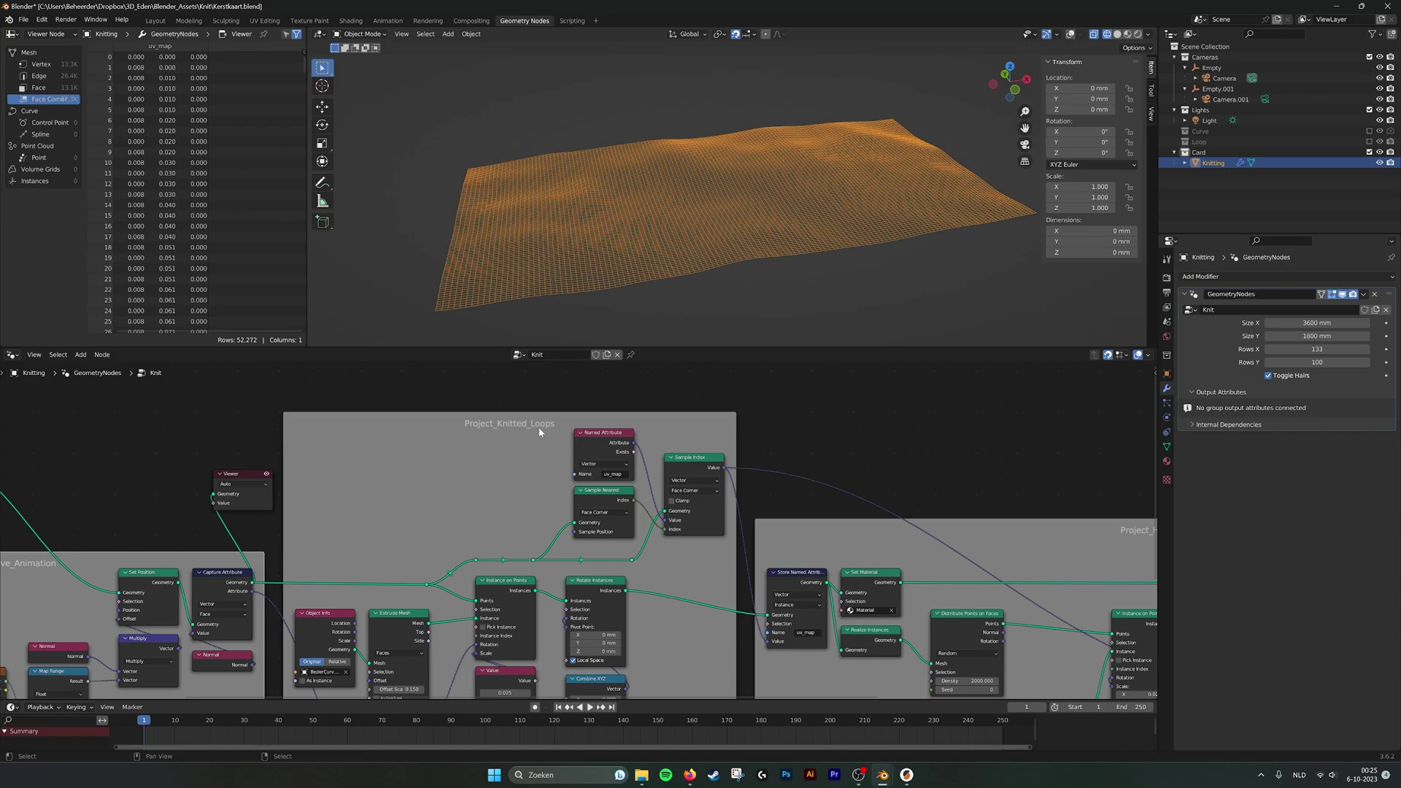
{"action": "left_click_drag", "start_coordinate": [222, 479], "coordinate": [778, 421]}
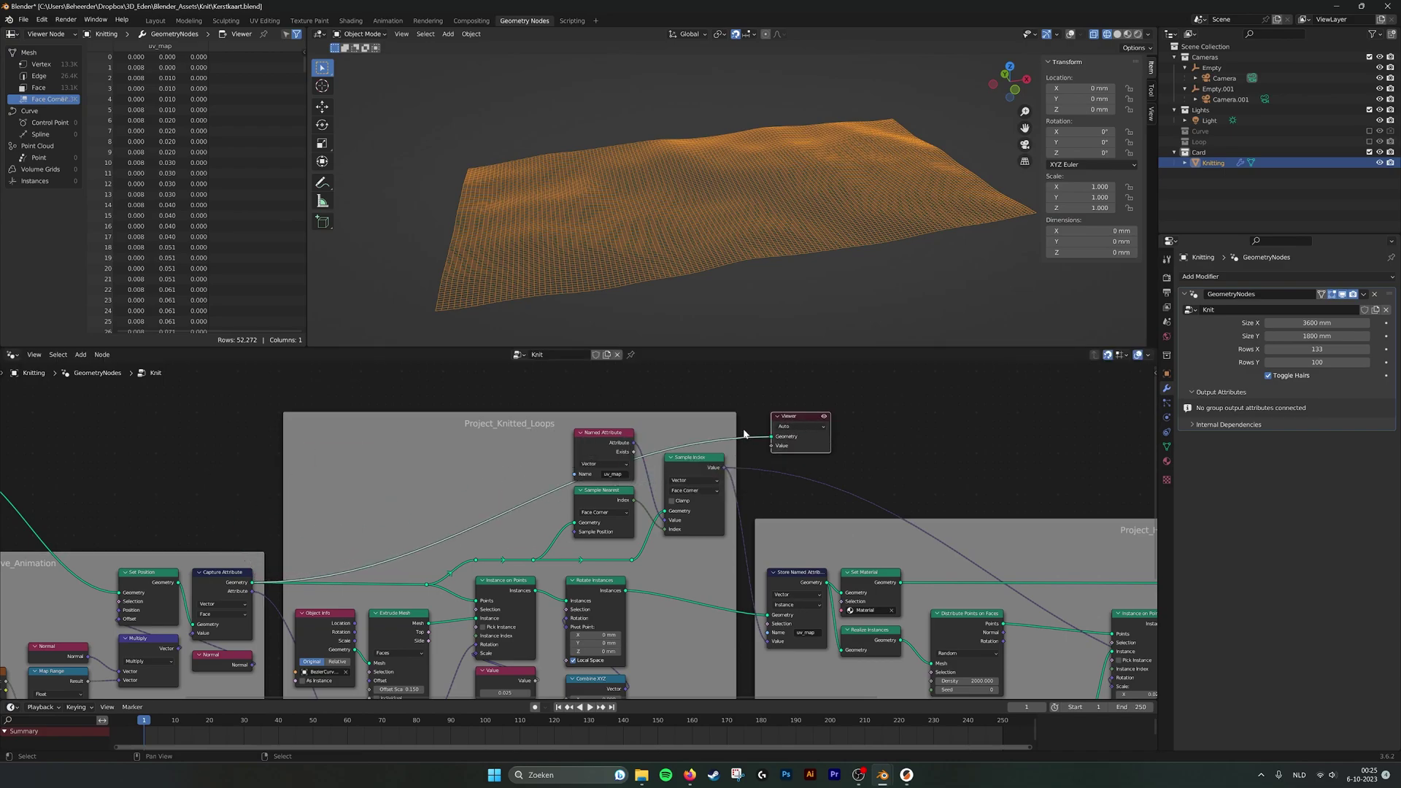
{"action": "right_click_drag", "start_coordinate": [755, 419], "coordinate": [758, 453], "text": "ctrl"}
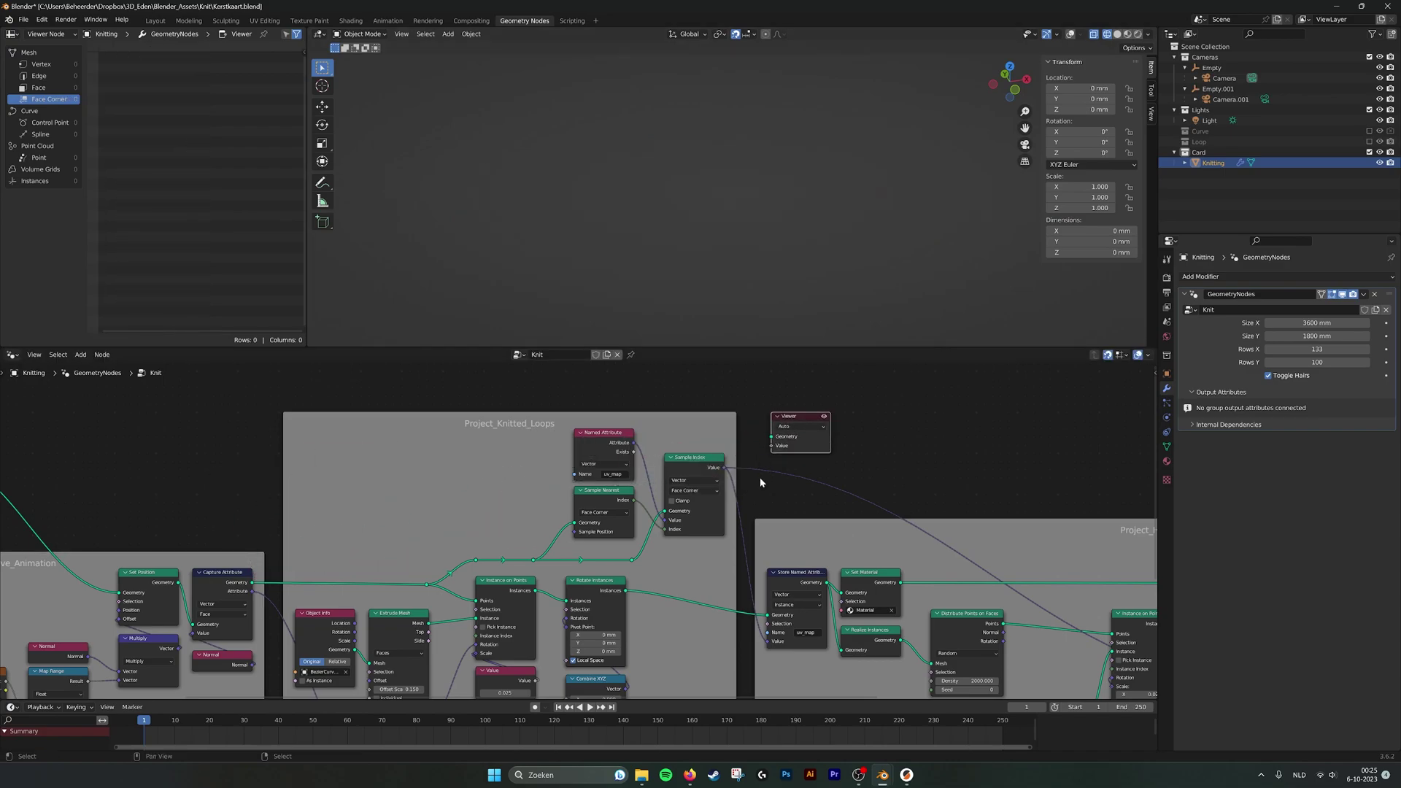
Connect the Instance on Points node's Instances output to the Viewer's Geometry input.
{"action": "middle_click_drag", "start_coordinate": [686, 570], "coordinate": [683, 510]}
{"action": "scroll", "coordinate": [568, 529], "scroll_direction": "up", "scroll_amount": 1}
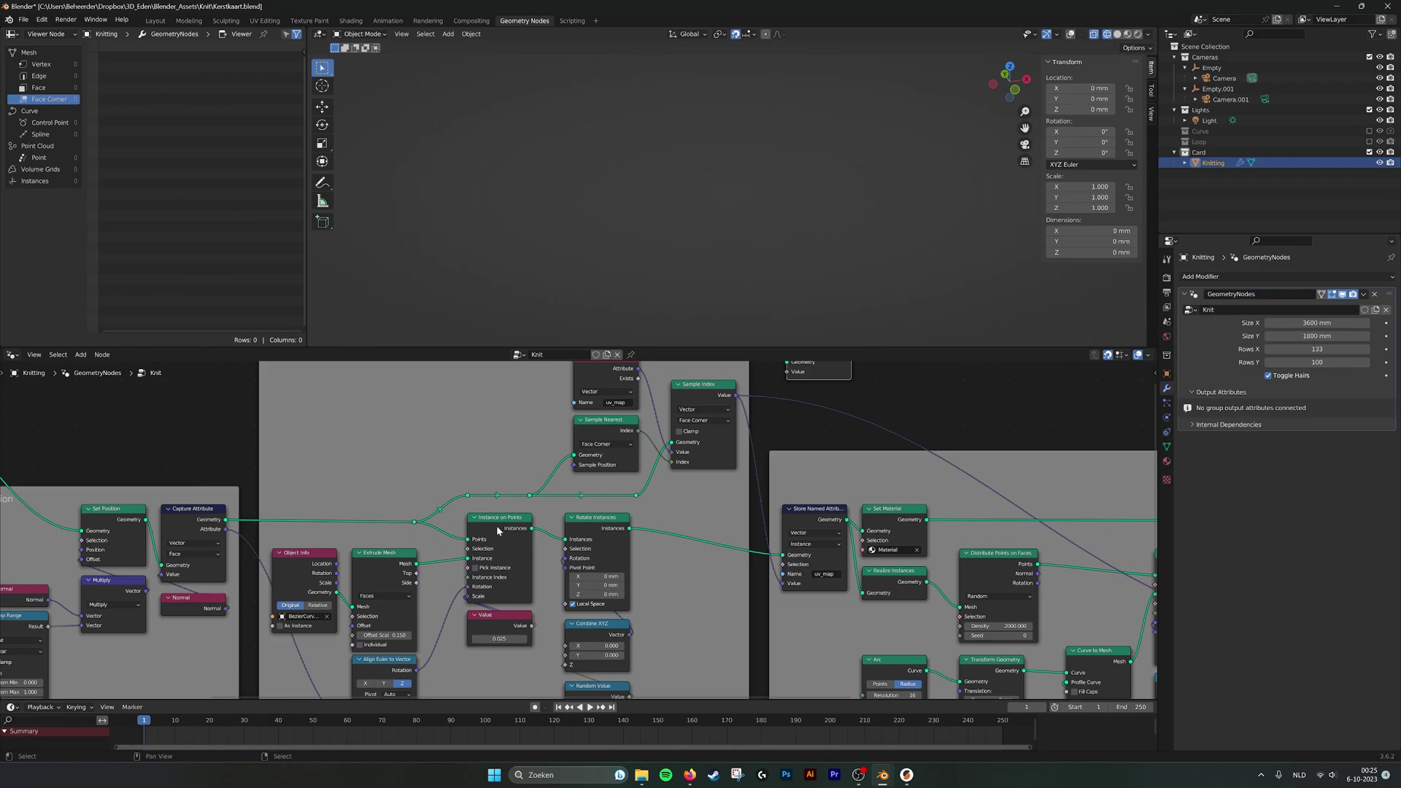
{"action": "scroll", "coordinate": [504, 536], "scroll_direction": "up", "scroll_amount": 2, "text": "shift"}
{"action": "left_click_drag", "start_coordinate": [530, 560], "coordinate": [783, 397]}
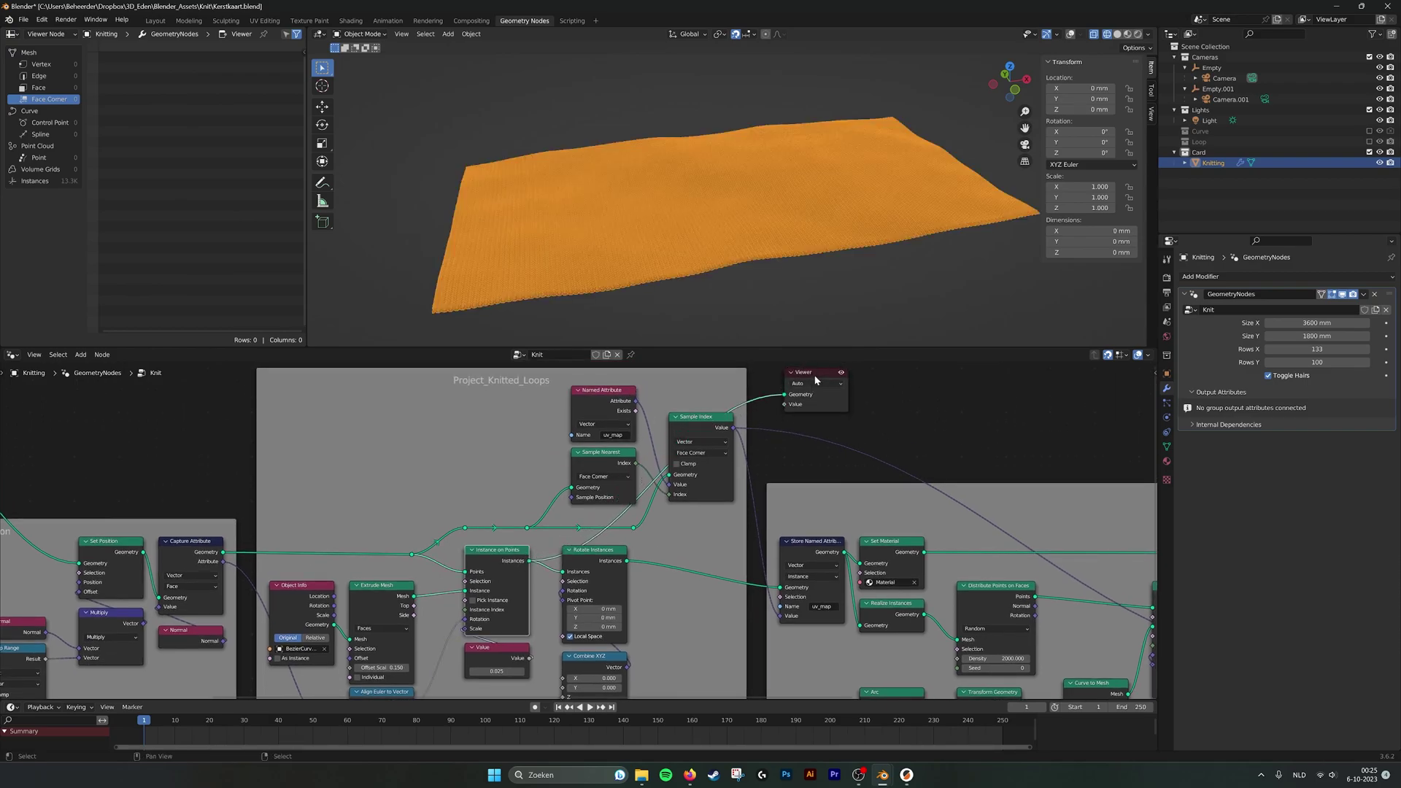
Select the Object Info node in the Project_Knitted_Loops frame and enable the Loop collection in the scene.
{"action": "scroll", "coordinate": [816, 378], "scroll_direction": "up", "scroll_amount": 1}
{"action": "scroll", "coordinate": [584, 475], "scroll_direction": "down", "scroll_amount": 2}
{"action": "middle_click_drag", "start_coordinate": [345, 575], "coordinate": [475, 451]}
{"action": "scroll", "coordinate": [481, 442], "scroll_direction": "up", "scroll_amount": 3}
{"action": "left_click", "coordinate": [426, 443]}
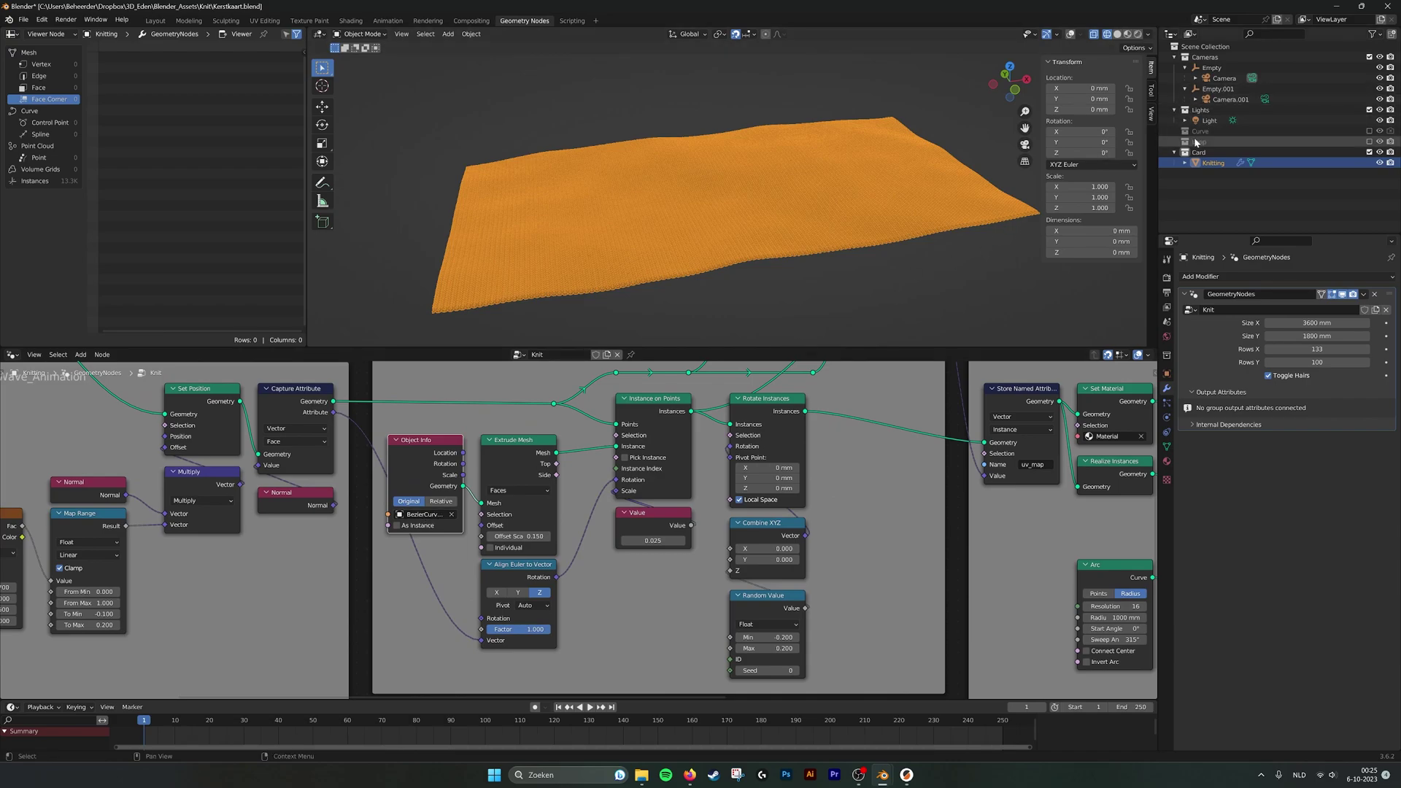
{"action": "left_click", "coordinate": [1368, 141]}
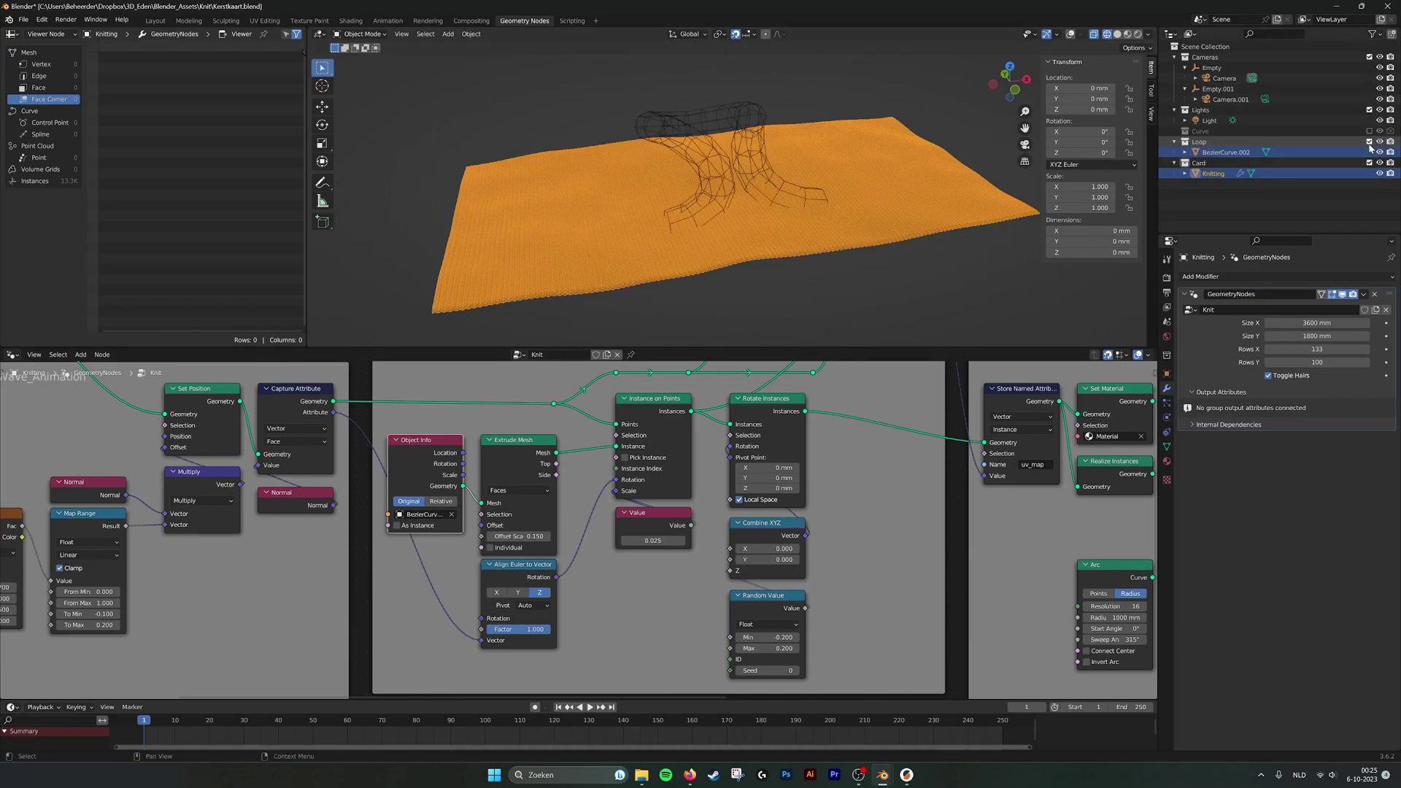
Select BezierCurve.002, reselect the Knitting object, and pick BezierCurve.002 as the Object Info node's object.
{"action": "left_click", "coordinate": [1226, 151]}
{"action": "left_click", "coordinate": [878, 186]}
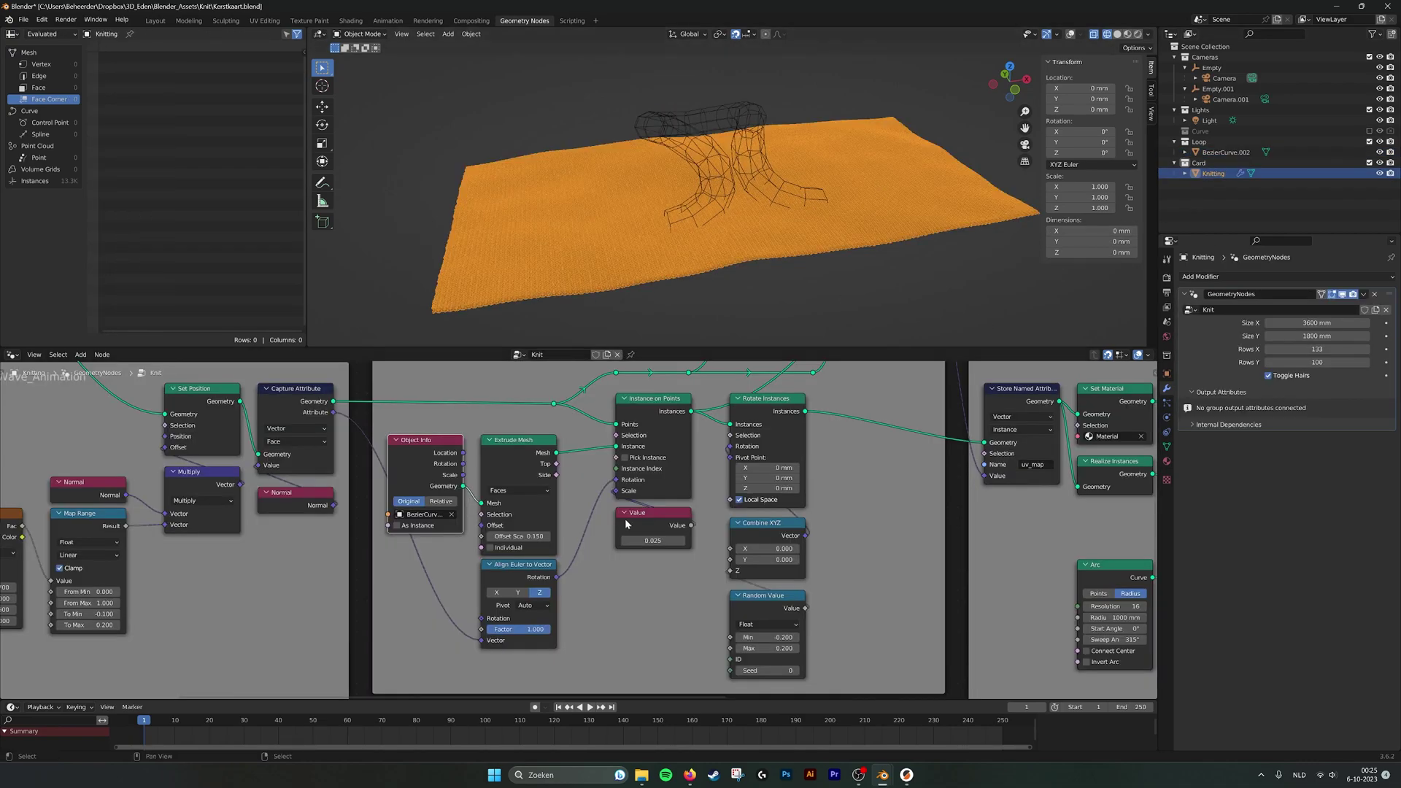
{"action": "left_click", "coordinate": [414, 512]}
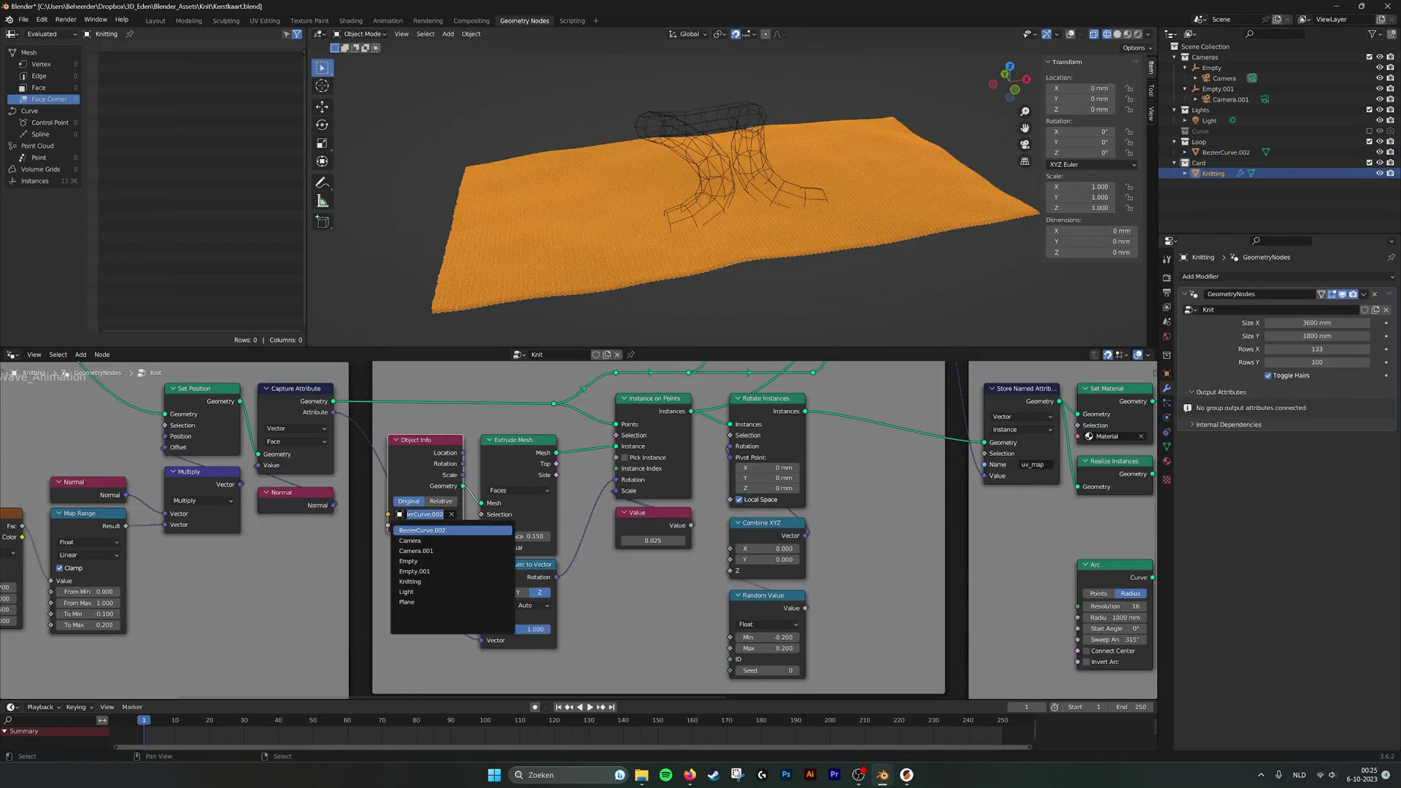
{"action": "key", "text": "Return"}
Select the BezierCurve.002 loop and display the viewport in solid shading, viewing it from above.
{"action": "left_click", "coordinate": [726, 110]}
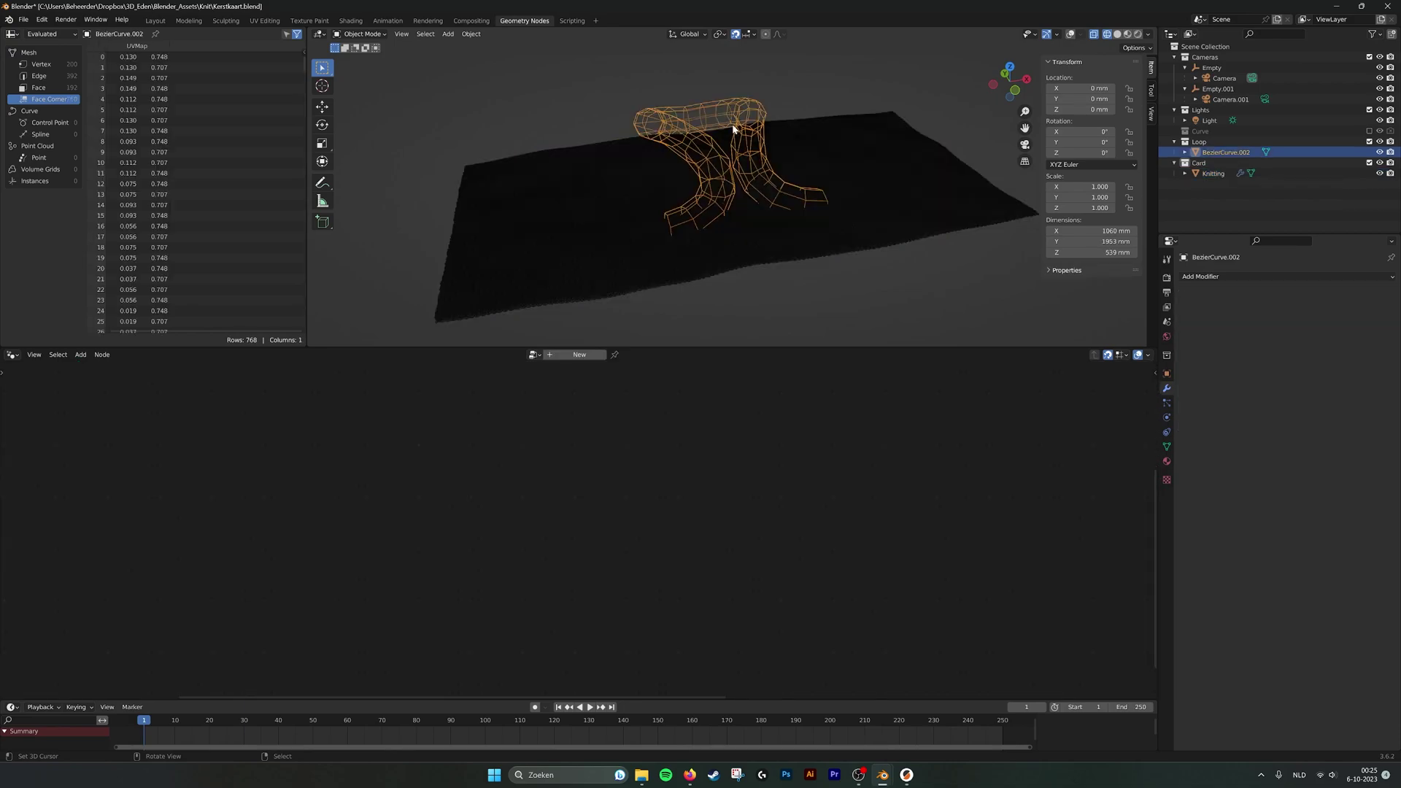
{"action": "left_click", "coordinate": [1117, 34]}
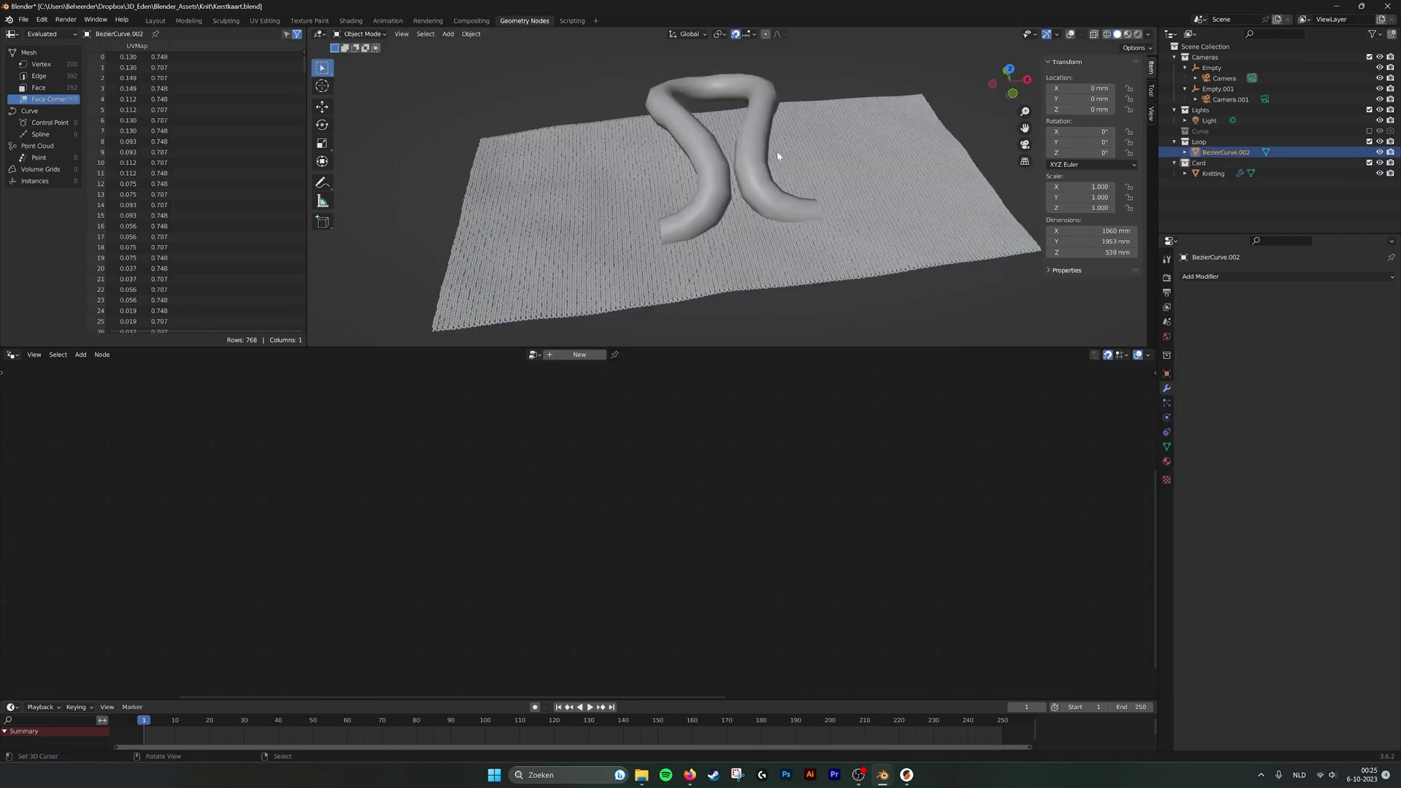
{"action": "middle_click_drag", "start_coordinate": [852, 155], "coordinate": [772, 151]}
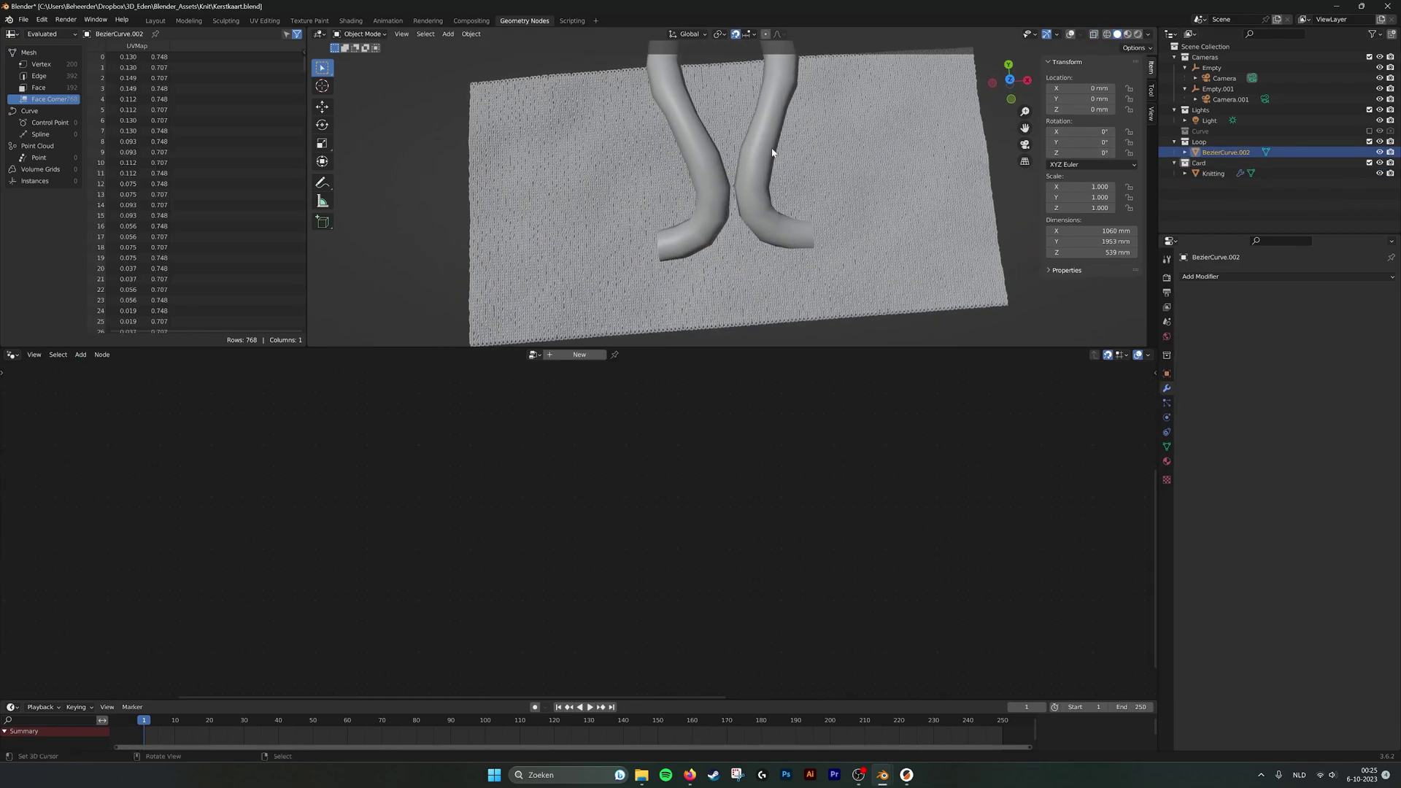
Turn on the viewport overlays, hide the Knitting object and select the BezierCurve.002 loop.
{"action": "left_click", "coordinate": [867, 209]}
{"action": "left_click", "coordinate": [1071, 34]}
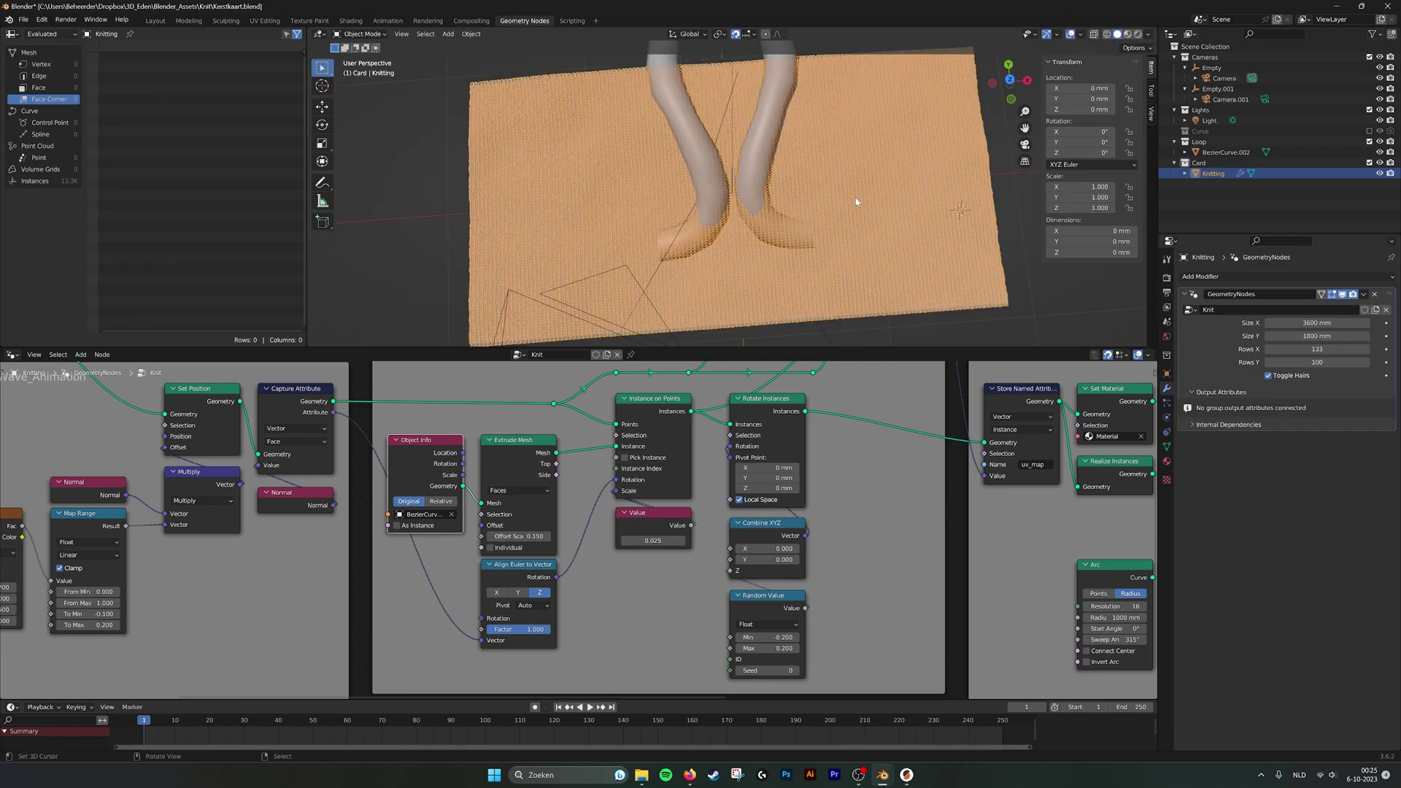
{"action": "key", "text": "h"}
{"action": "left_click", "coordinate": [772, 172]}
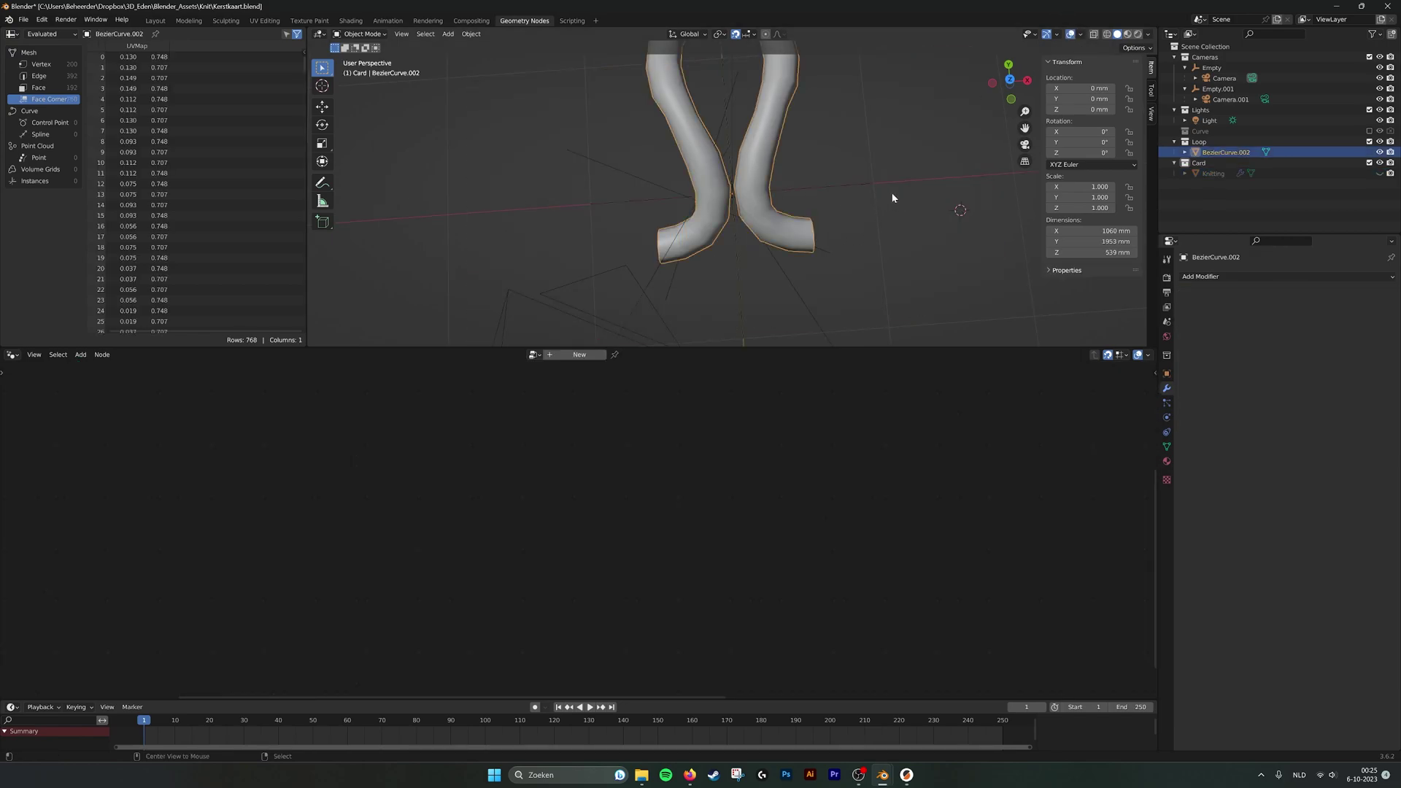
Inspect the loop in front, right and top orthographic views, and exclude the Cameras collection.
{"action": "key", "text": "KP_1"}
{"action": "key", "text": "KP_3"}
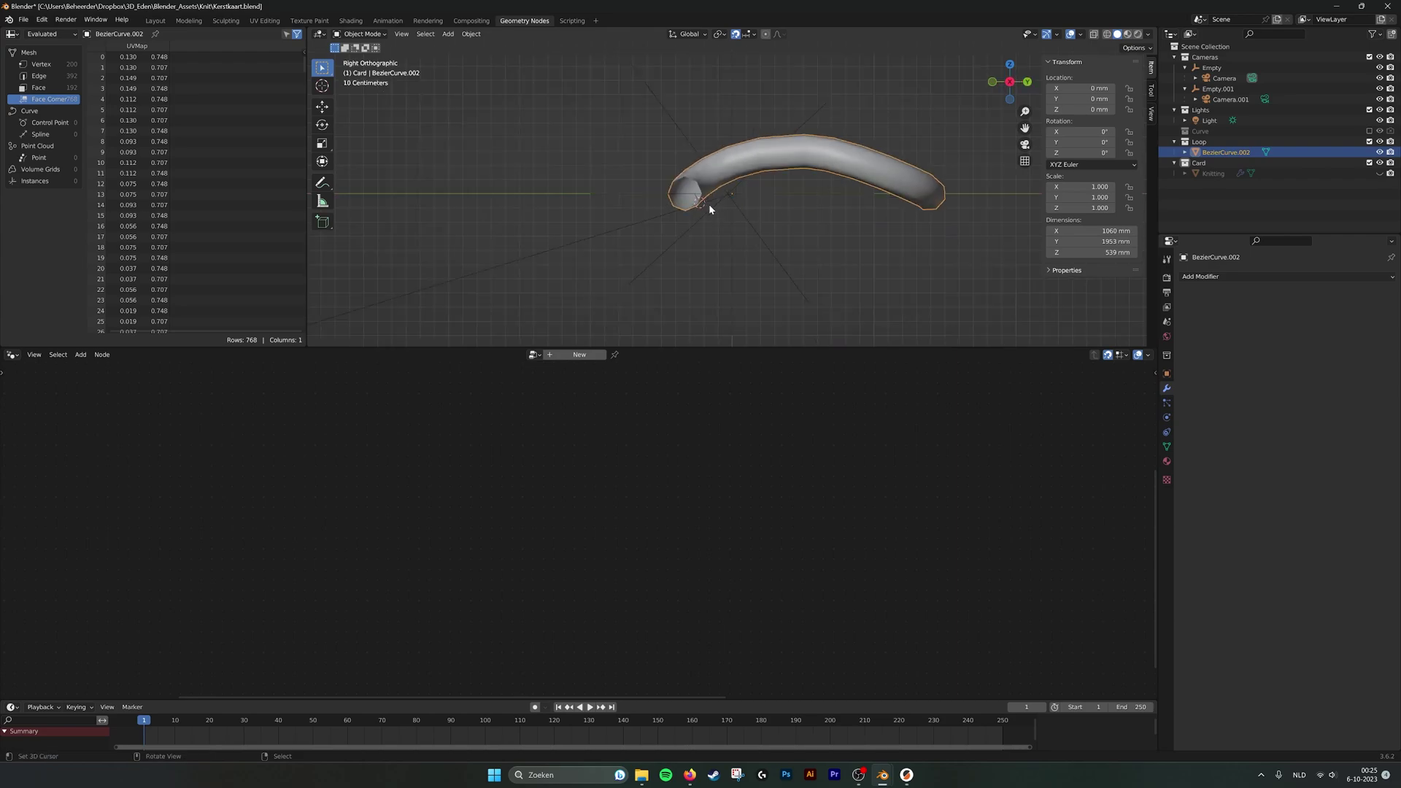
{"action": "key", "text": "KP_1"}
{"action": "key", "text": "KP_7"}
{"action": "scroll", "coordinate": [790, 155], "scroll_direction": "down", "scroll_amount": 2}
{"action": "middle_click_drag", "start_coordinate": [790, 155], "coordinate": [718, 245], "text": "shift"}
{"action": "scroll", "coordinate": [774, 206], "scroll_direction": "up", "scroll_amount": 1}
{"action": "left_click", "coordinate": [1368, 57]}
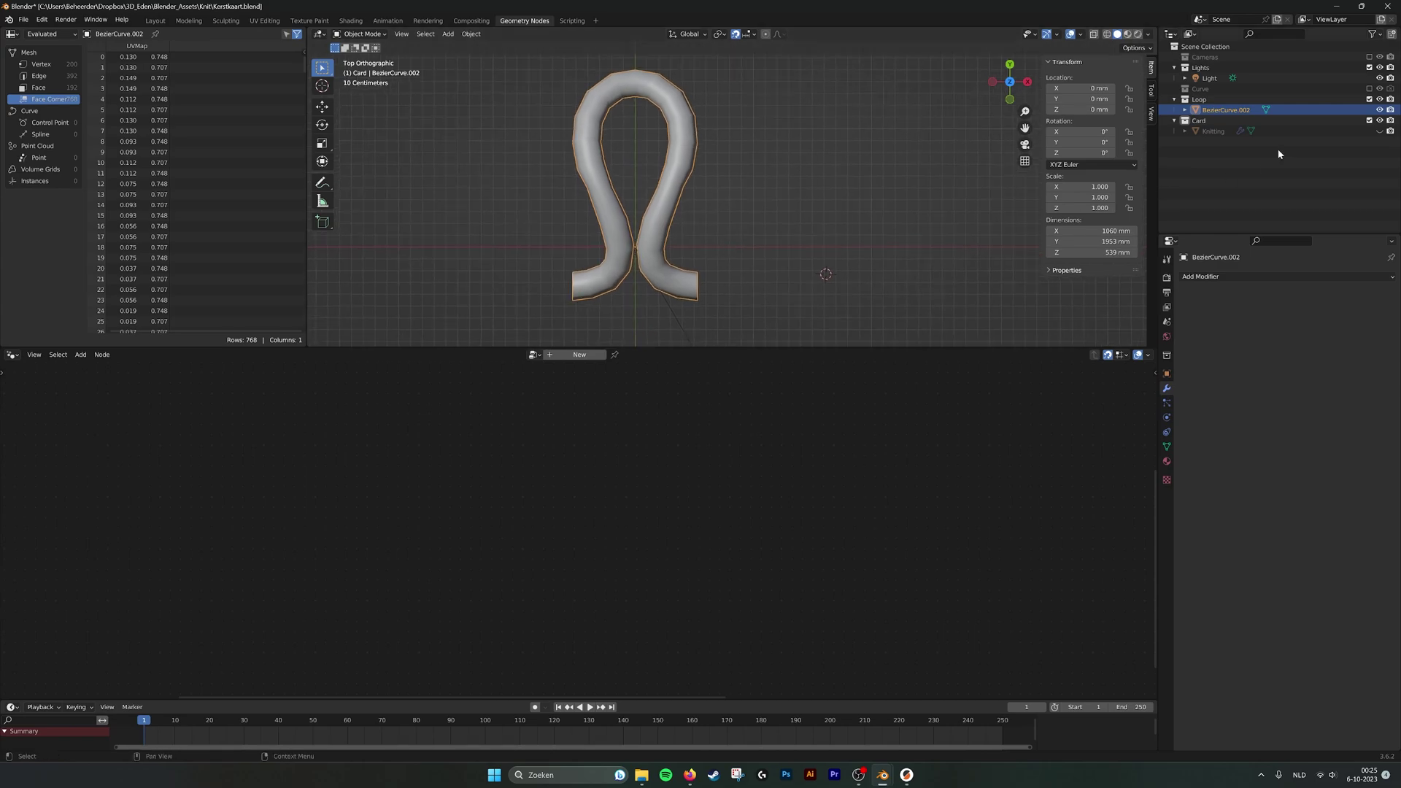
Duplicate the loop 1060 mm along X so the ends meet, and check how the two loops join.
{"action": "key", "text": "shift+d"}
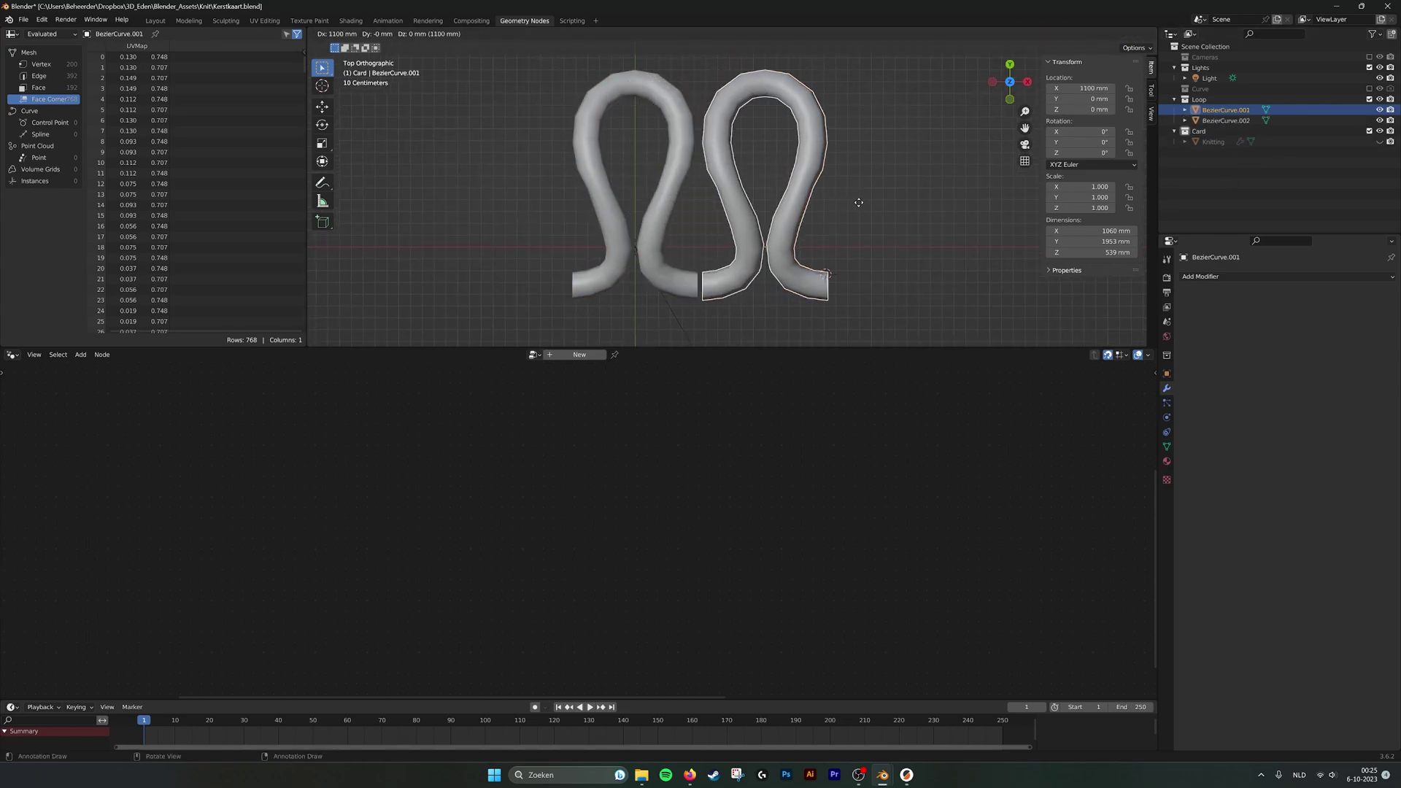
{"action": "left_click", "coordinate": [858, 157]}
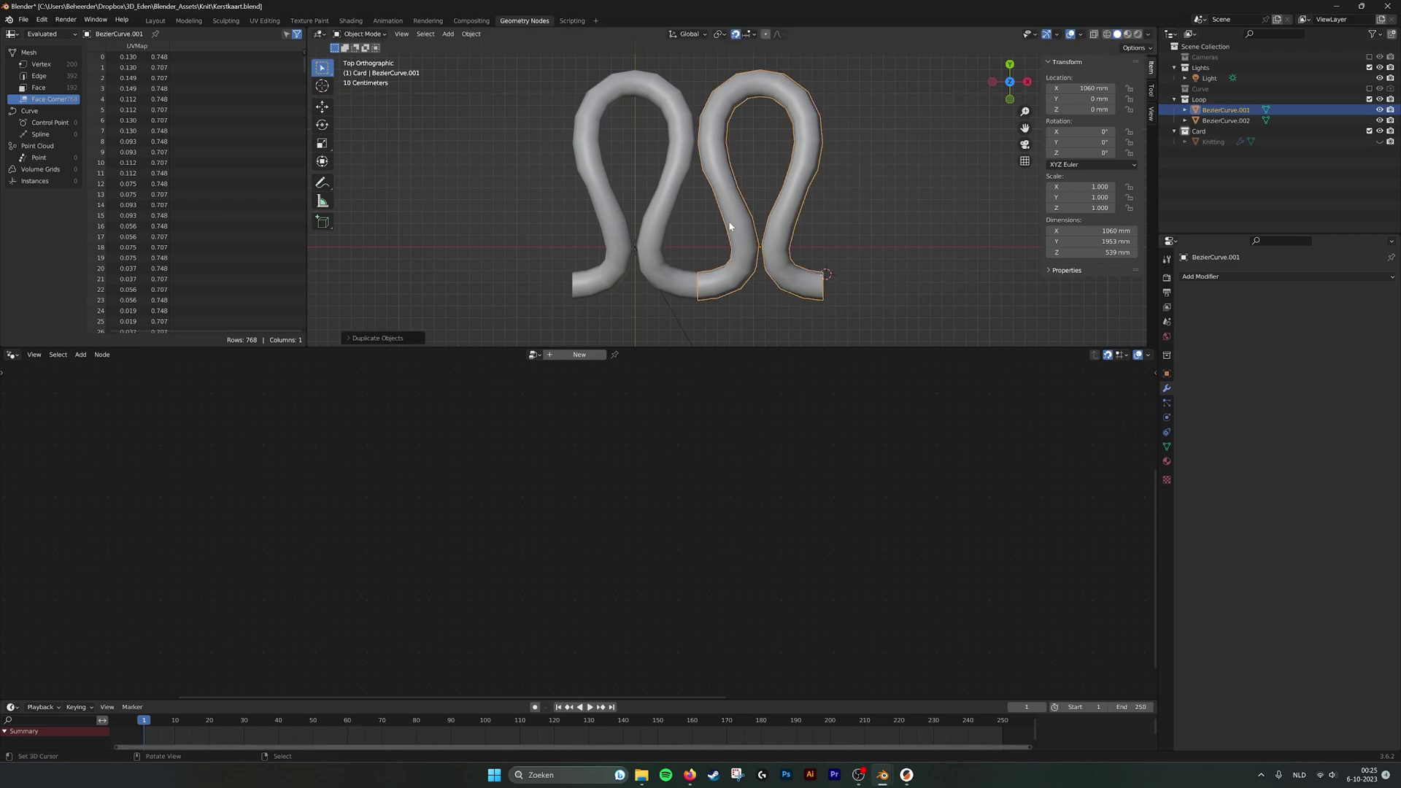
{"action": "middle_click_drag", "start_coordinate": [728, 227], "coordinate": [707, 154]}
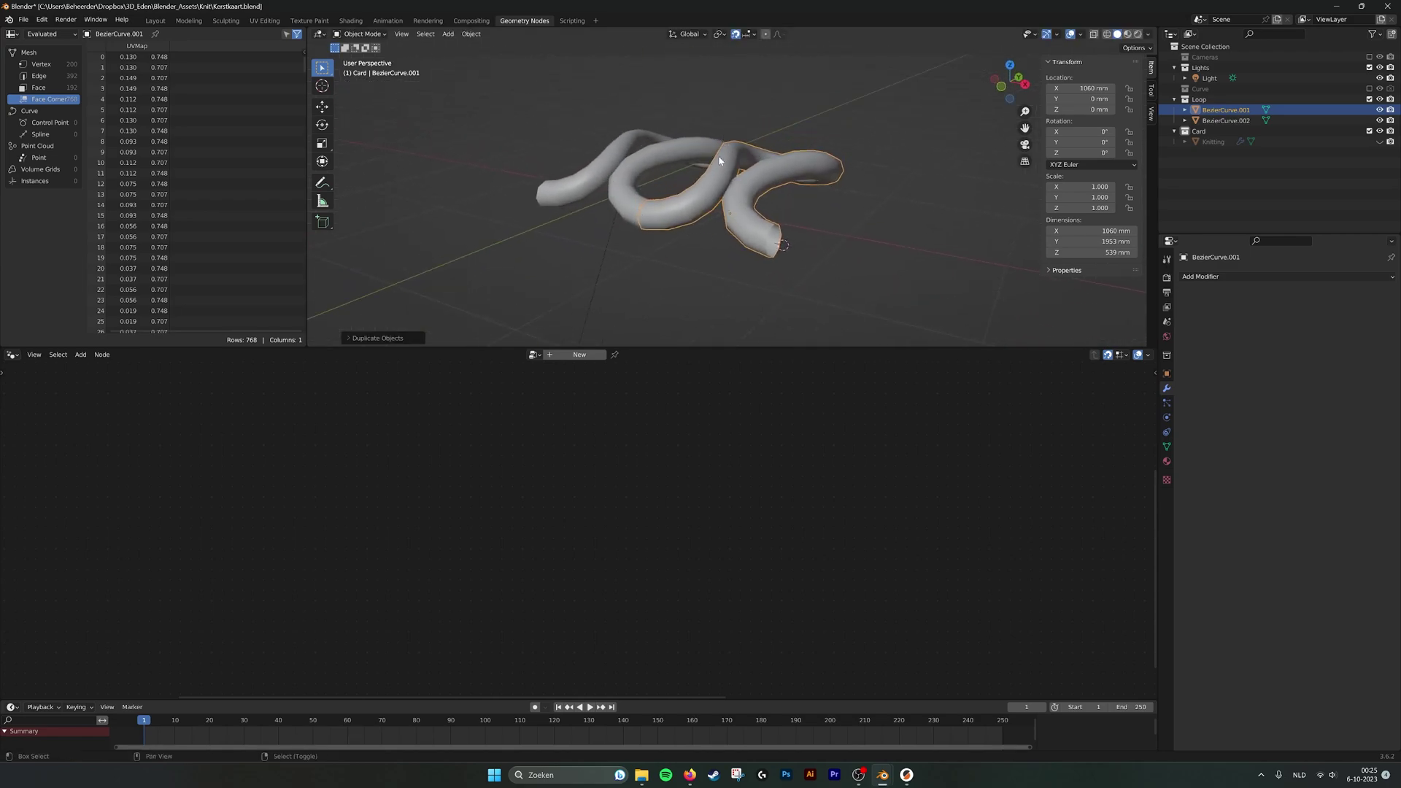
{"action": "middle_click_drag", "start_coordinate": [675, 227], "coordinate": [839, 161]}
{"action": "key", "text": "KP_7"}
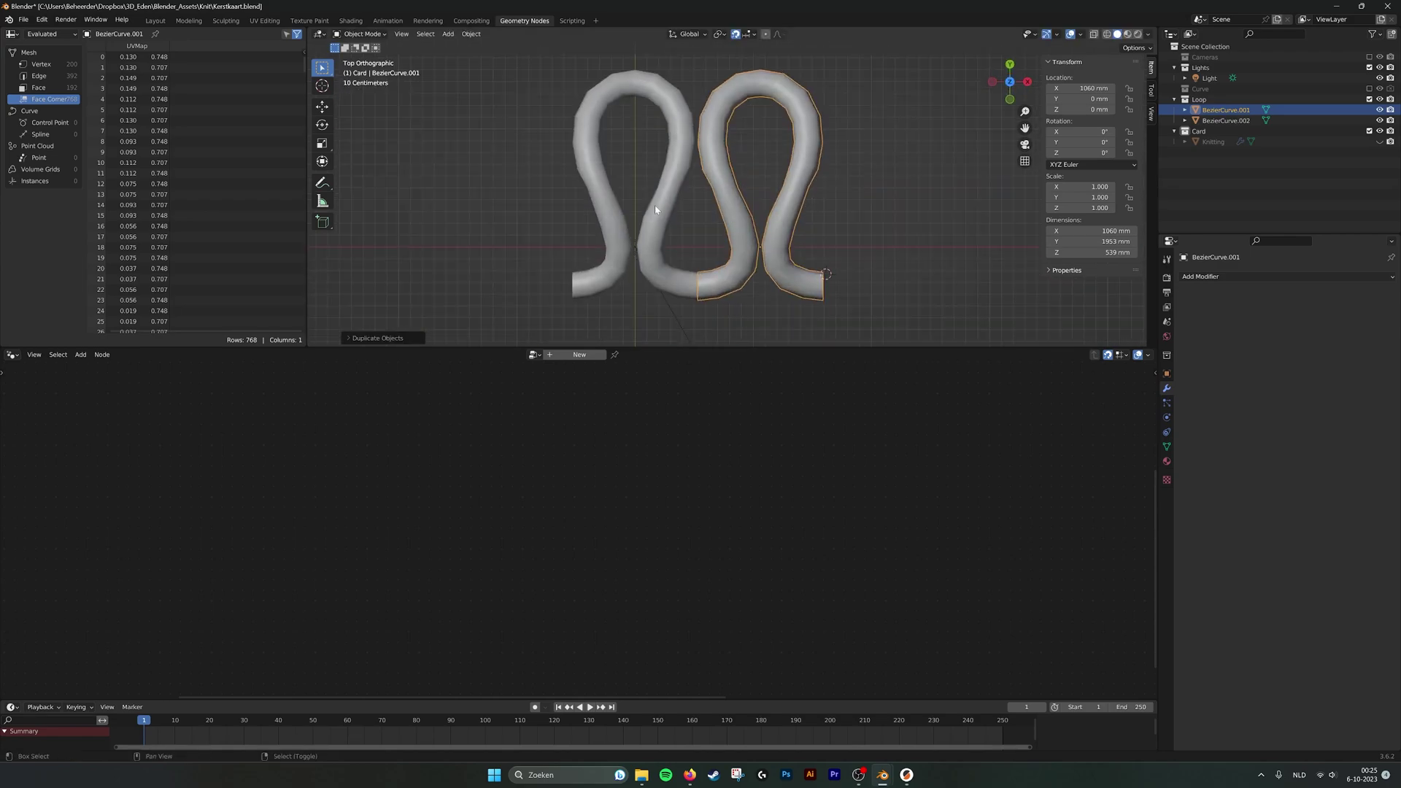
Duplicate both loops 1000 mm along Y to show how the rows interlock, and undo both duplications.
{"action": "left_click", "coordinate": [655, 204], "text": "shift"}
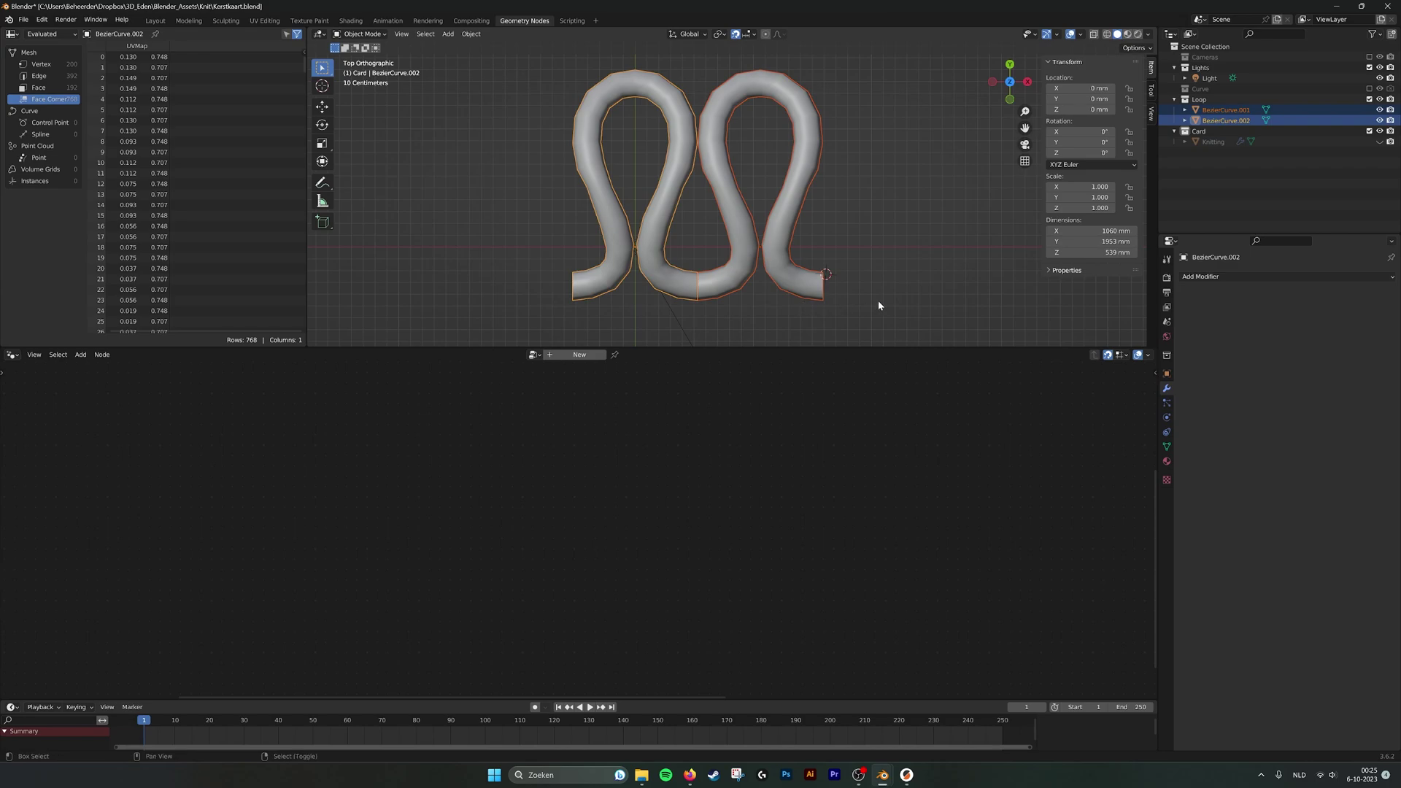
{"action": "key", "text": "shift+d"}
{"action": "left_click", "coordinate": [880, 183]}
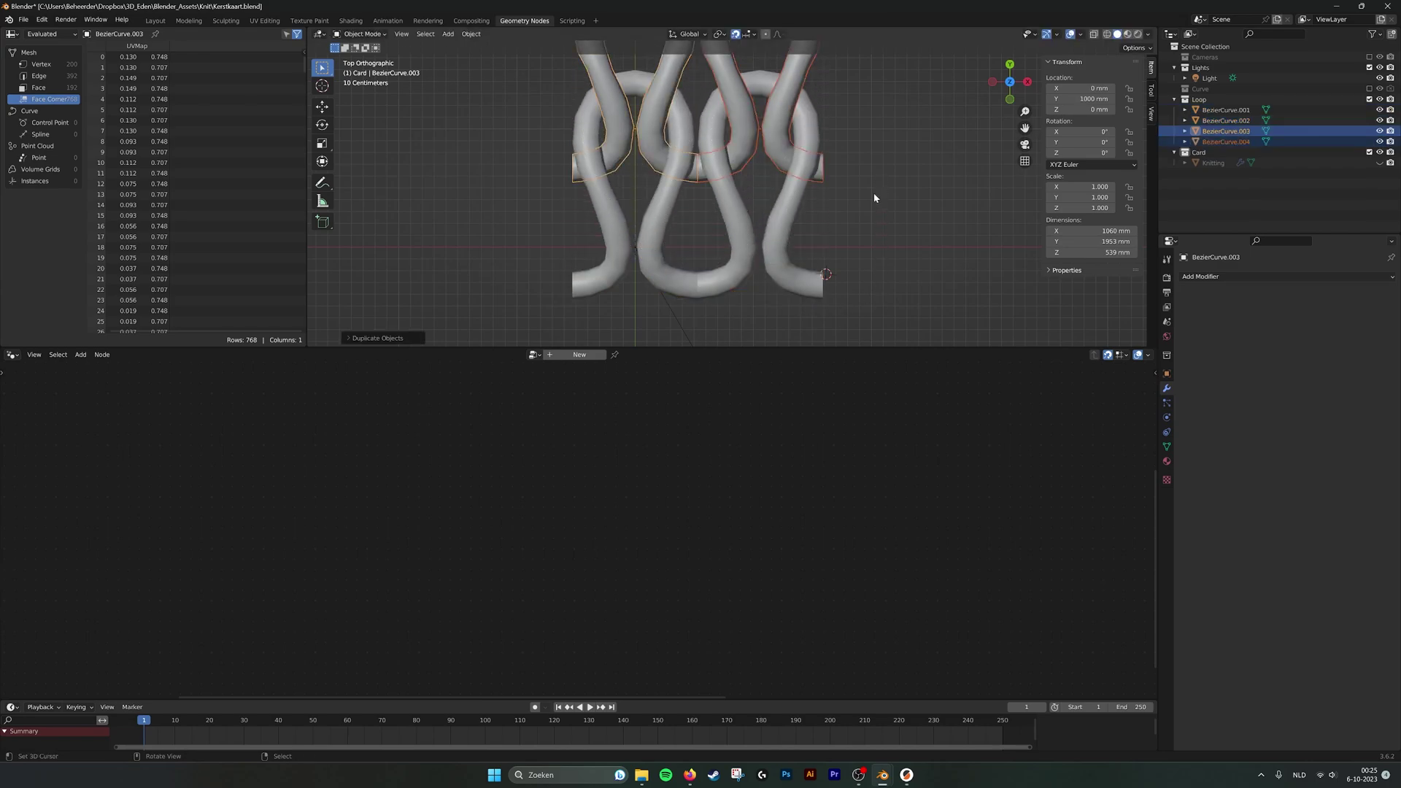
{"action": "middle_click_drag", "start_coordinate": [866, 209], "coordinate": [668, 184]}
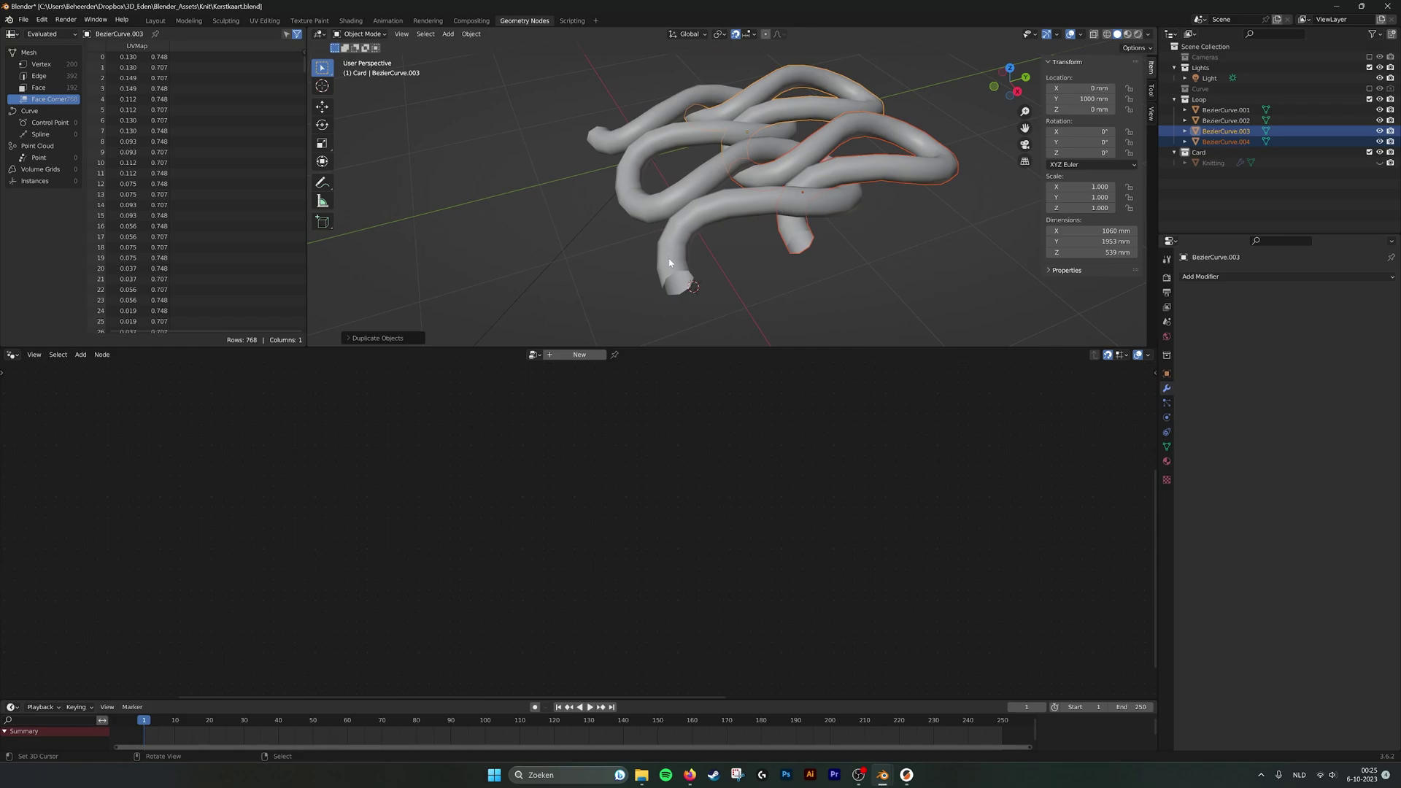
{"action": "middle_click_drag", "start_coordinate": [673, 269], "coordinate": [803, 210]}
{"action": "key", "text": "ctrl+z"}
{"action": "key", "text": "ctrl+z"}
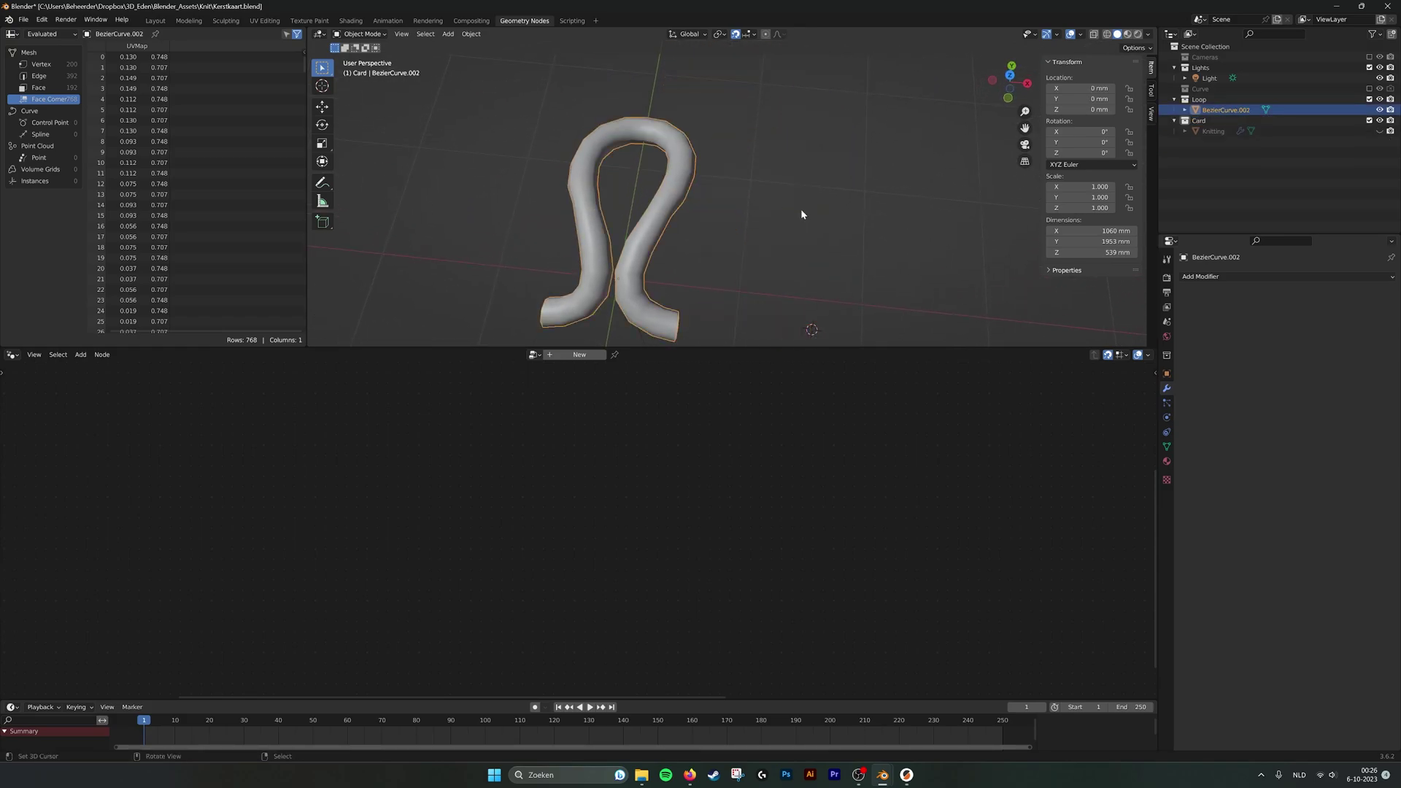
Deselect the loop, exclude the Loop collection and unhide the Knitting object.
{"action": "left_click", "coordinate": [794, 220]}
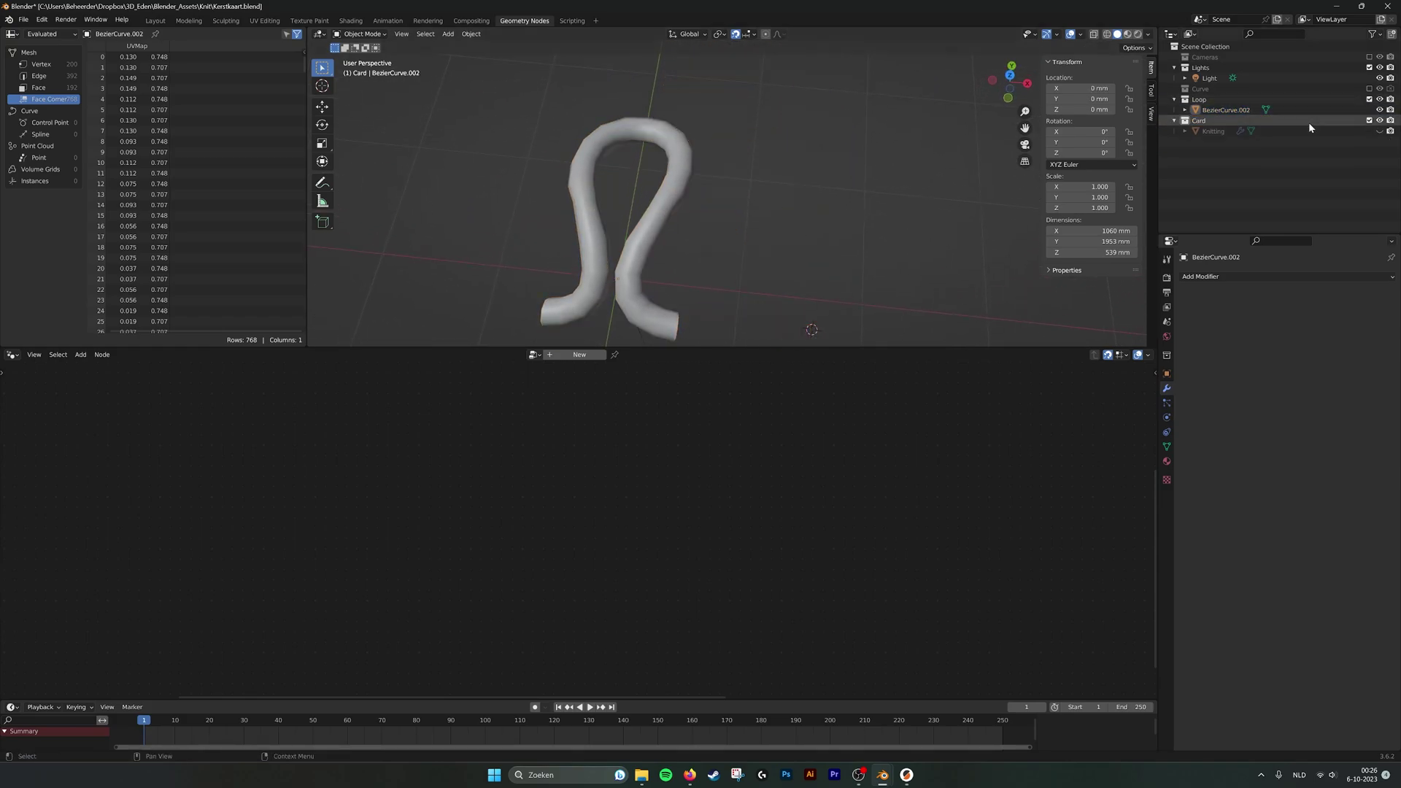
{"action": "left_click", "coordinate": [1368, 99]}
{"action": "left_click", "coordinate": [1379, 121]}
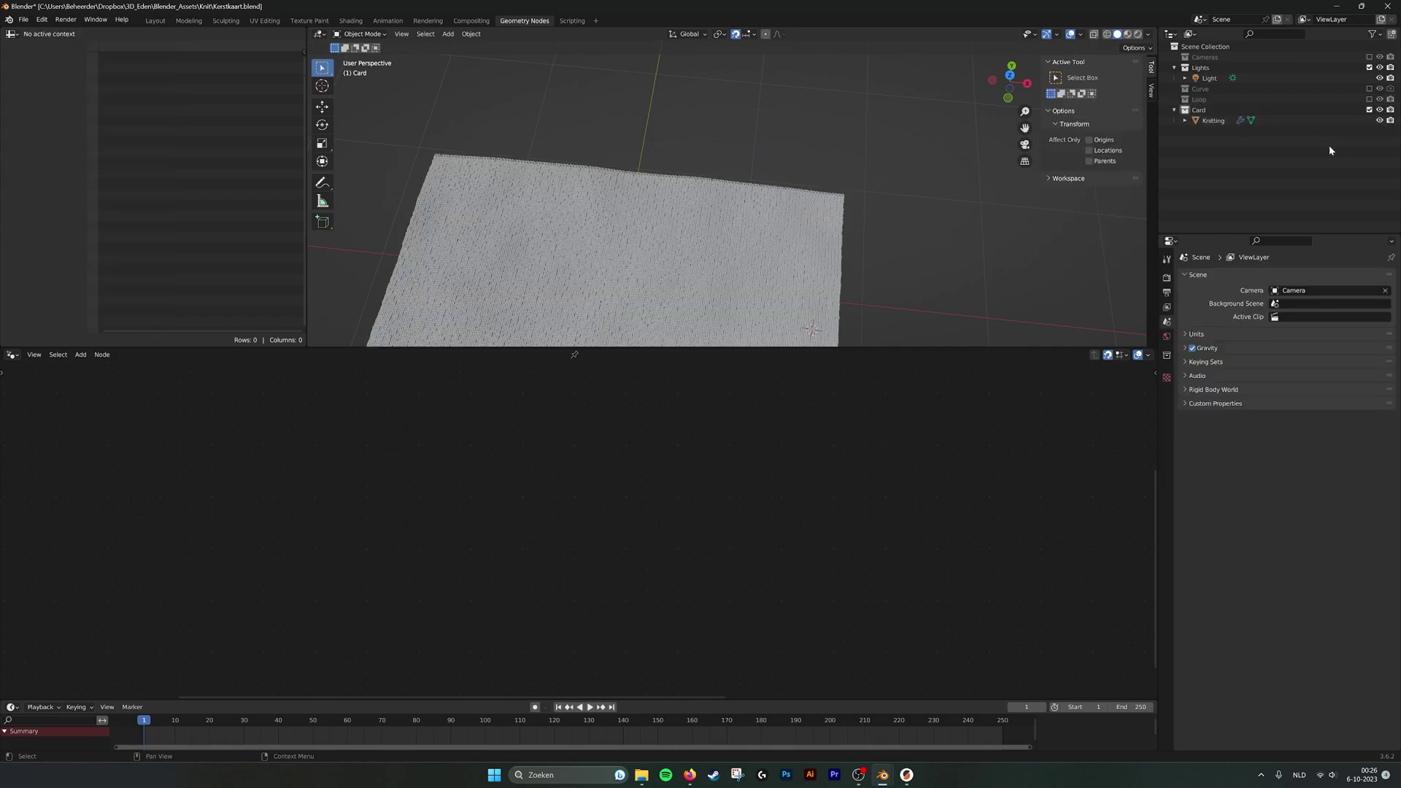
Select the Knitting object to show its Knit node tree, deselect it, and inspect the stitches up close from the top.
{"action": "left_click", "coordinate": [709, 307]}
{"action": "middle_click_drag", "start_coordinate": [708, 307], "coordinate": [777, 121], "text": "shift"}
{"action": "scroll", "coordinate": [778, 122], "scroll_direction": "up", "scroll_amount": 2}
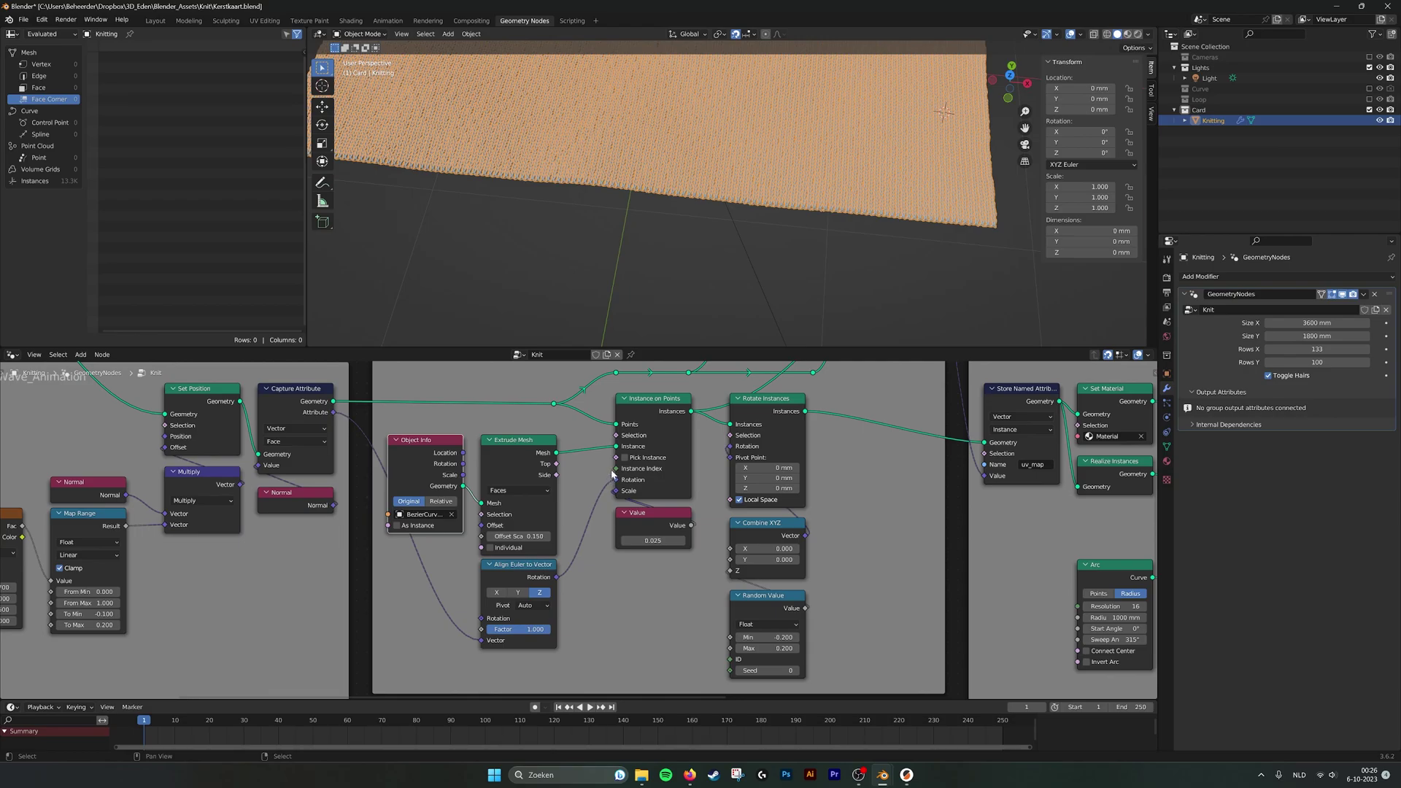
{"action": "middle_click_drag", "start_coordinate": [700, 241], "coordinate": [837, 237]}
{"action": "scroll", "coordinate": [838, 238], "scroll_direction": "up", "scroll_amount": 1}
{"action": "key", "text": "alt+a"}
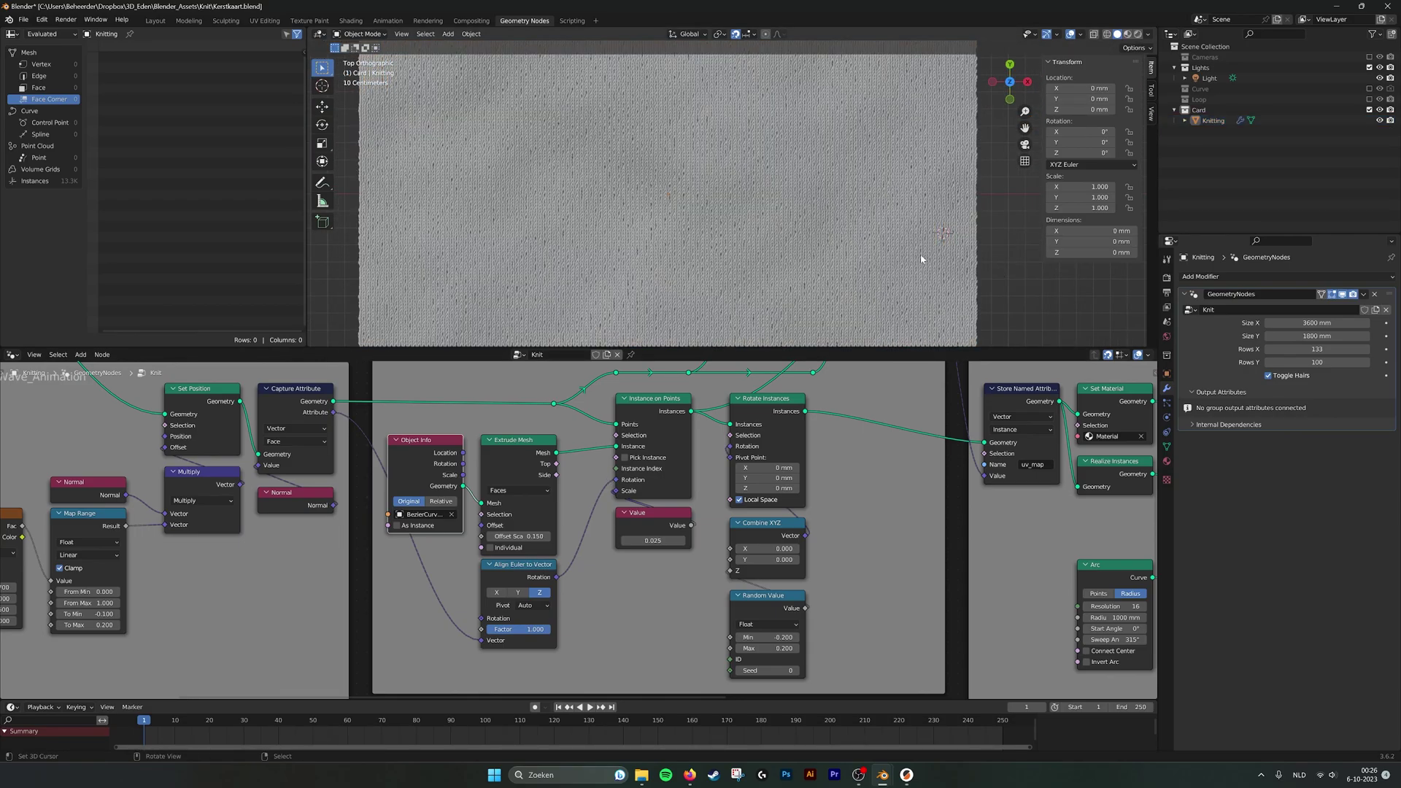
{"action": "scroll", "coordinate": [899, 252], "scroll_direction": "up", "scroll_amount": 6}
{"action": "scroll", "coordinate": [809, 275], "scroll_direction": "down", "scroll_amount": 1}
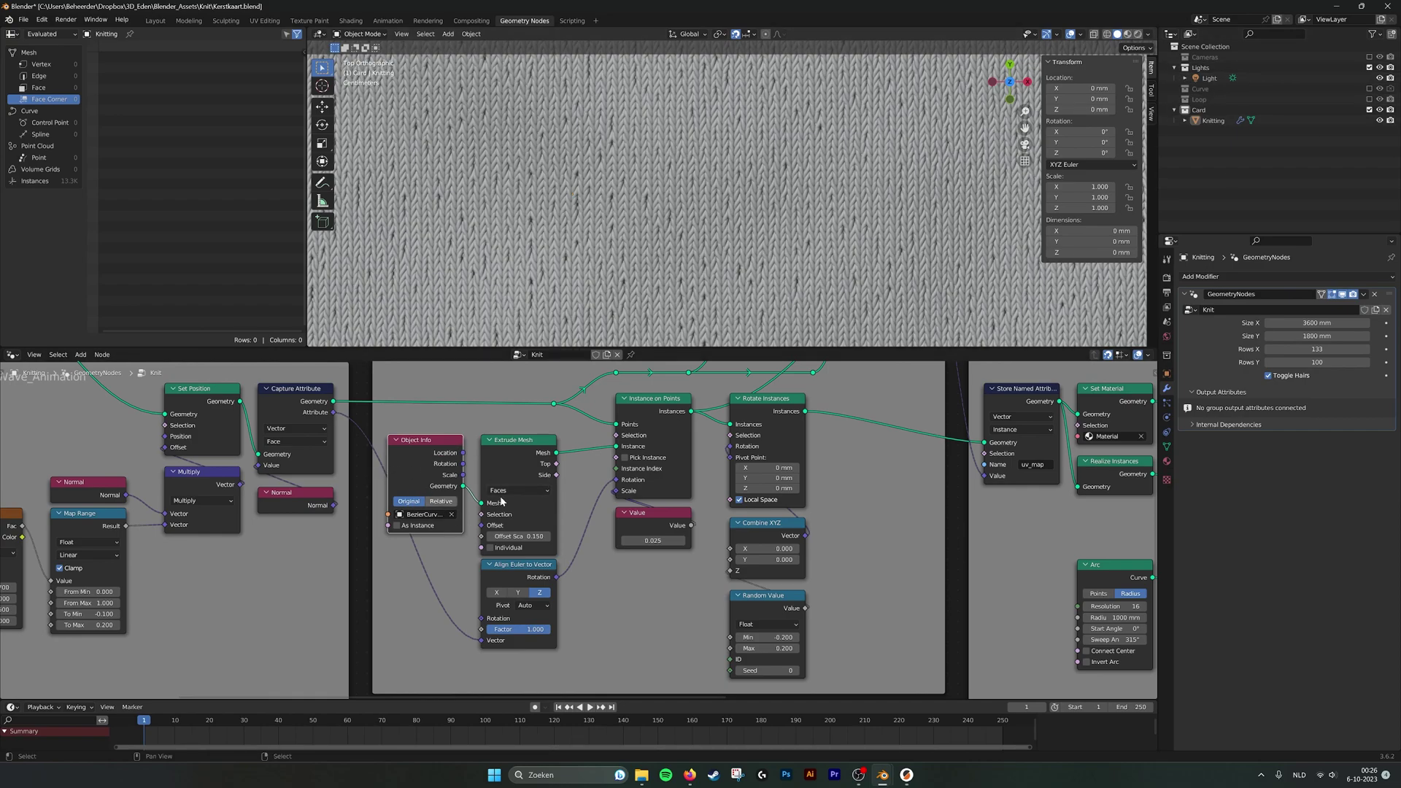
Toggle the Object Info node to Relative and back to Original, and examine the Align Euler to Vector and Normal nodes.
{"action": "scroll", "coordinate": [533, 492], "scroll_direction": "down", "scroll_amount": 2}
{"action": "left_click", "coordinate": [377, 520]}
{"action": "left_click", "coordinate": [349, 519]}
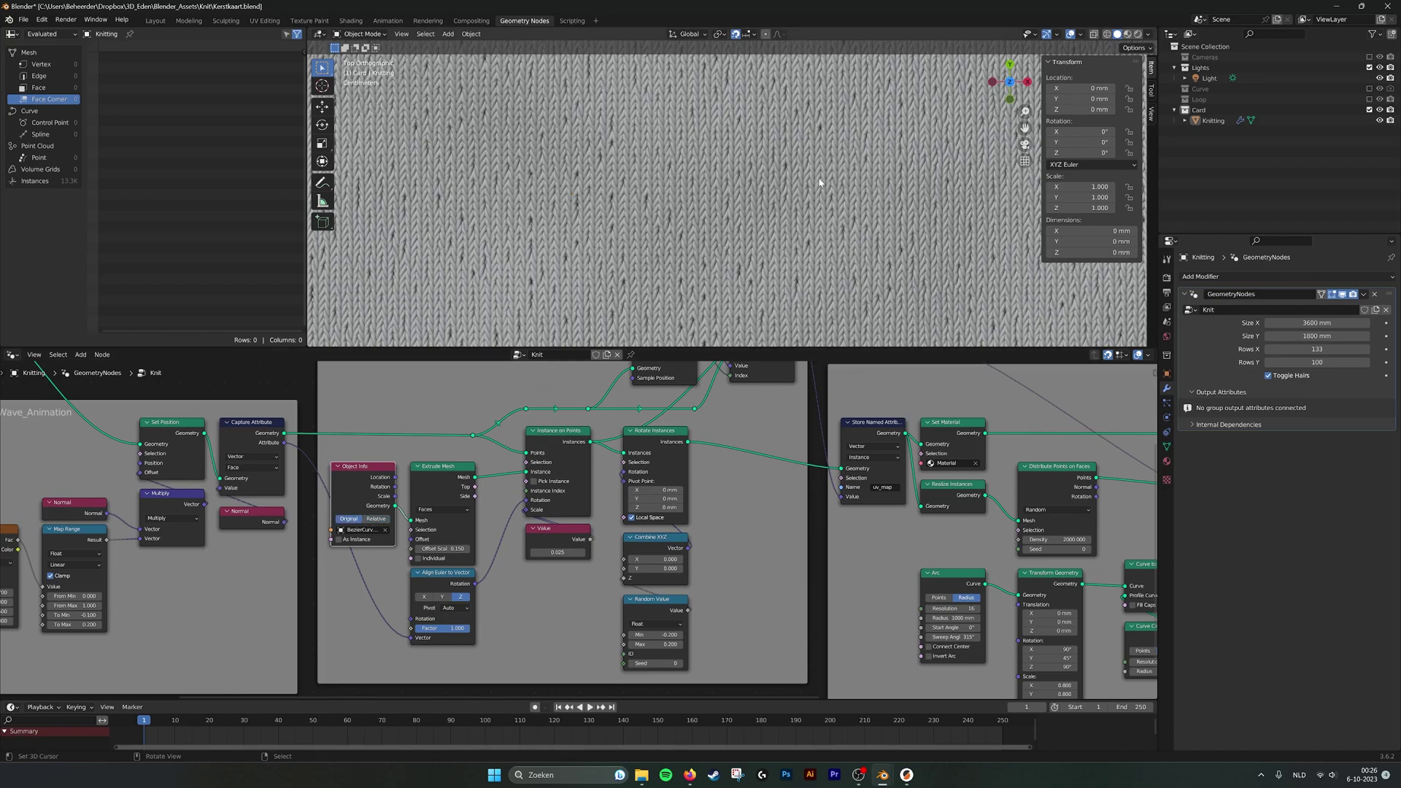
{"action": "middle_click_drag", "start_coordinate": [509, 479], "coordinate": [510, 461]}
{"action": "left_click", "coordinate": [443, 571]}
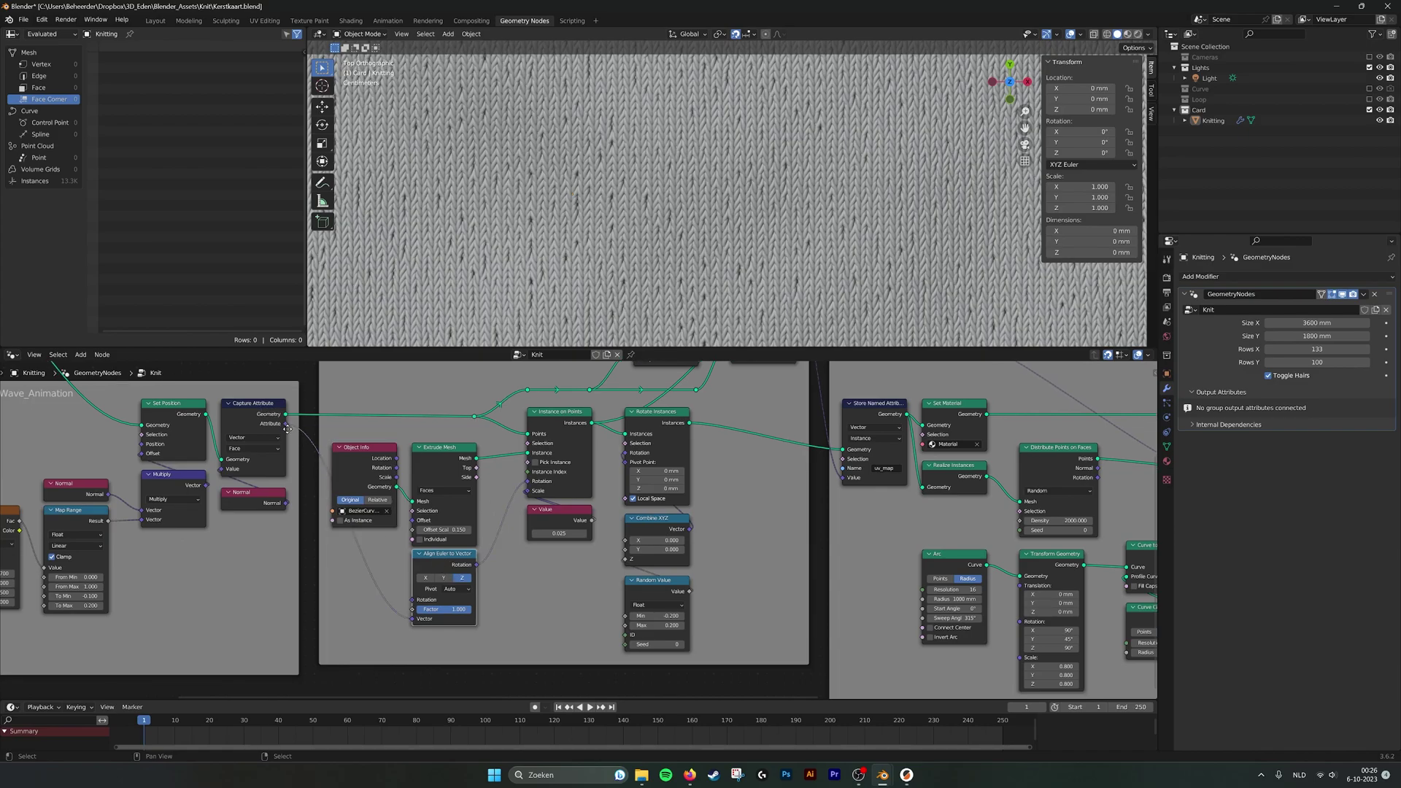
{"action": "left_click", "coordinate": [259, 499]}
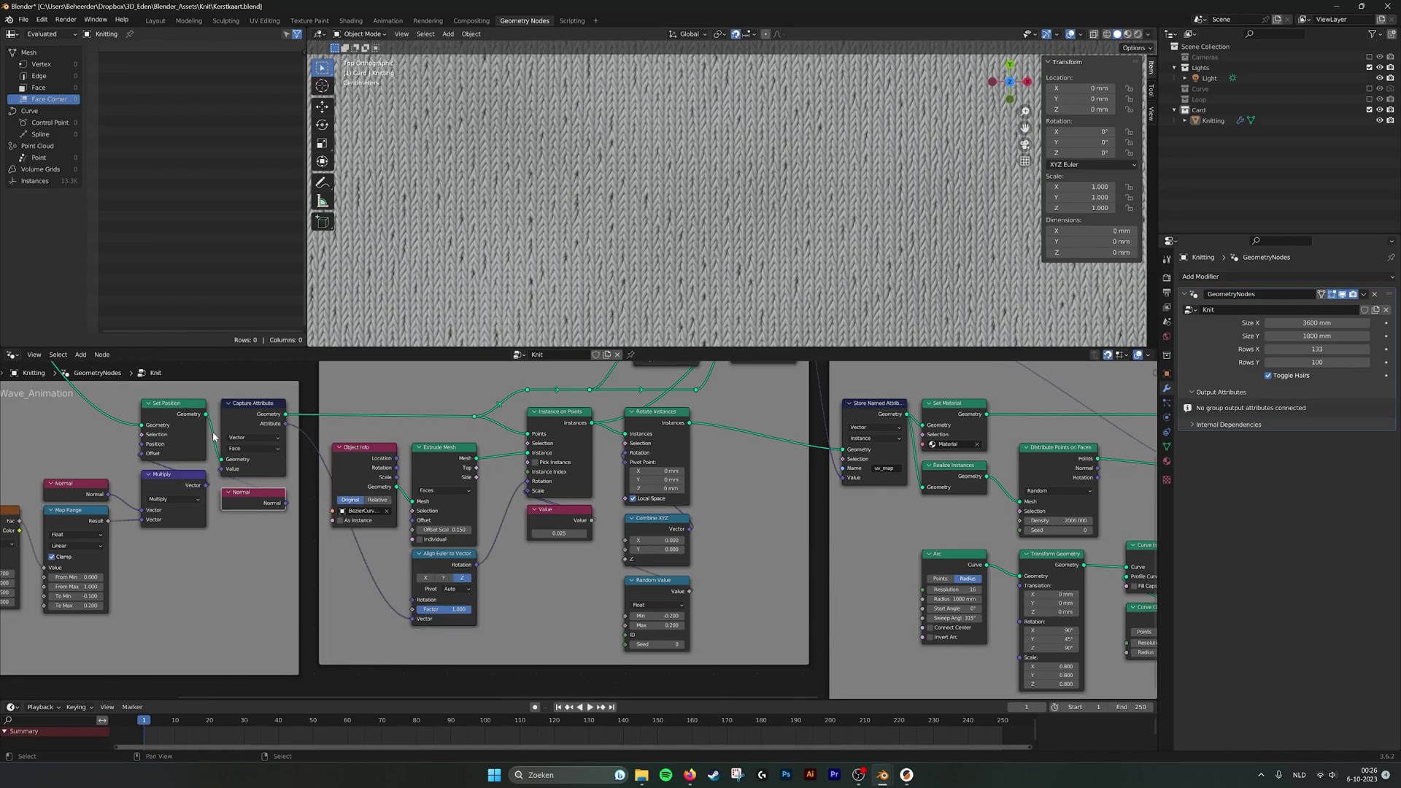
Examine the curved knit in perspective alongside the wave animation nodes and the Value node that drives the loop scale.
{"action": "middle_click_drag", "start_coordinate": [671, 299], "coordinate": [612, 214]}
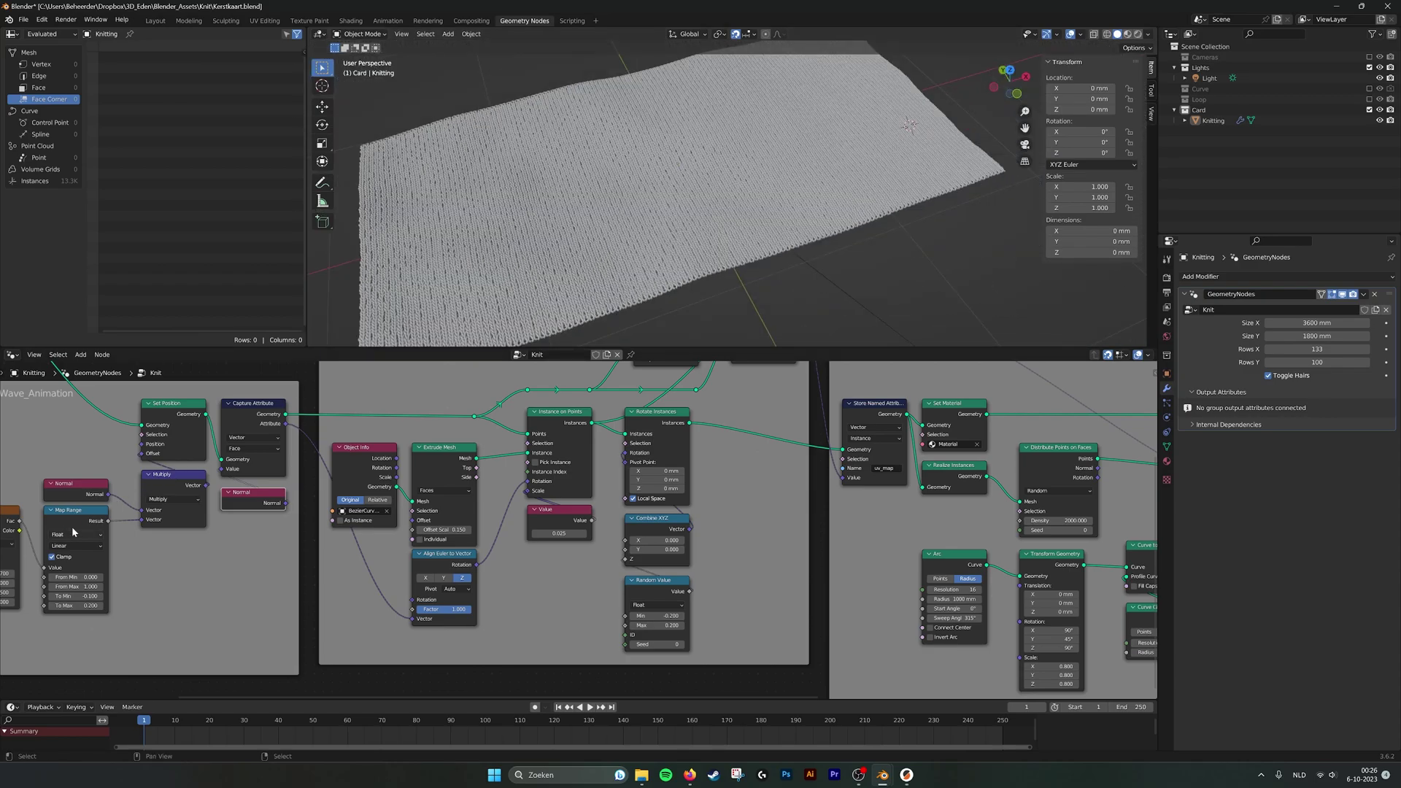
{"action": "middle_click_drag", "start_coordinate": [25, 520], "coordinate": [128, 513]}
{"action": "middle_click_drag", "start_coordinate": [273, 441], "coordinate": [123, 467]}
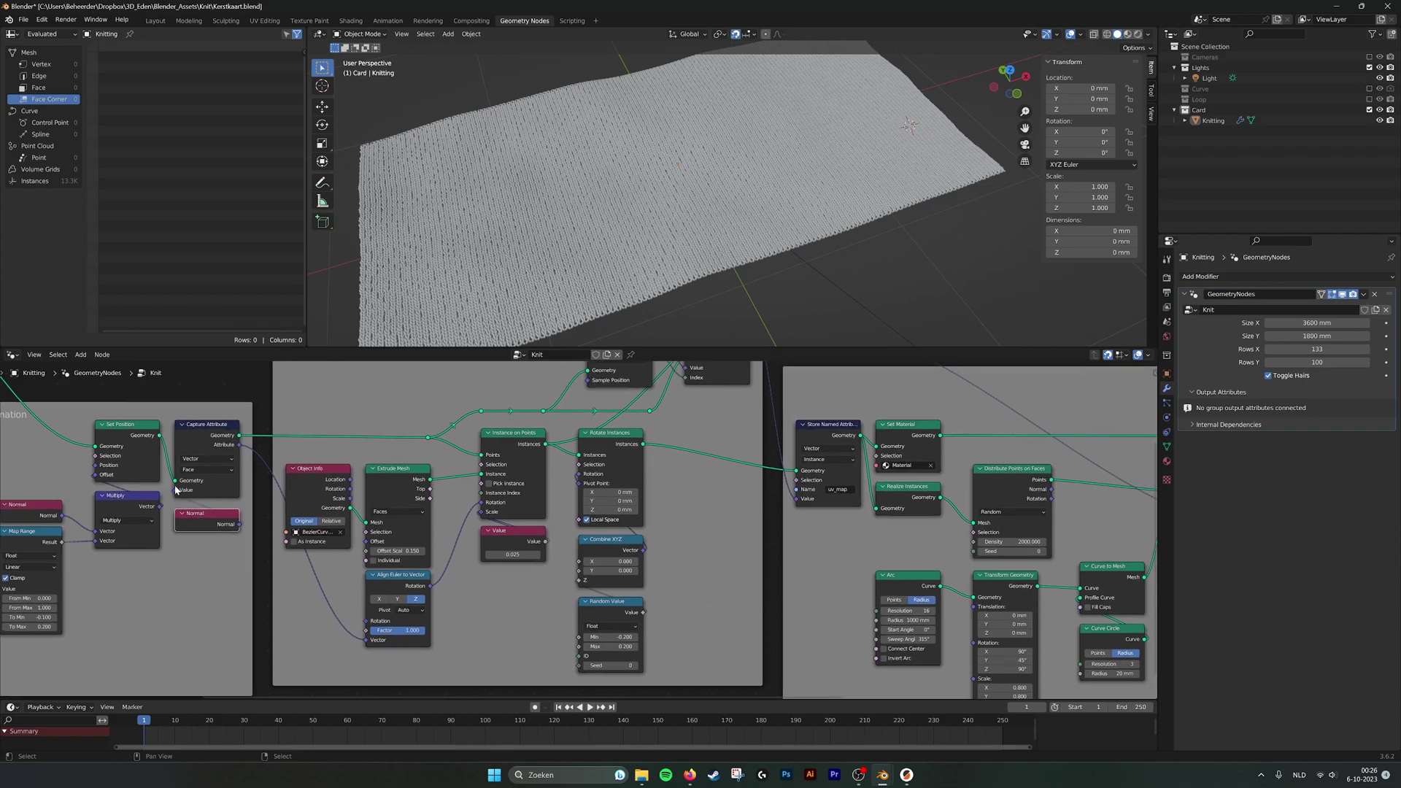
{"action": "scroll", "coordinate": [625, 261], "scroll_direction": "up", "scroll_amount": 2}
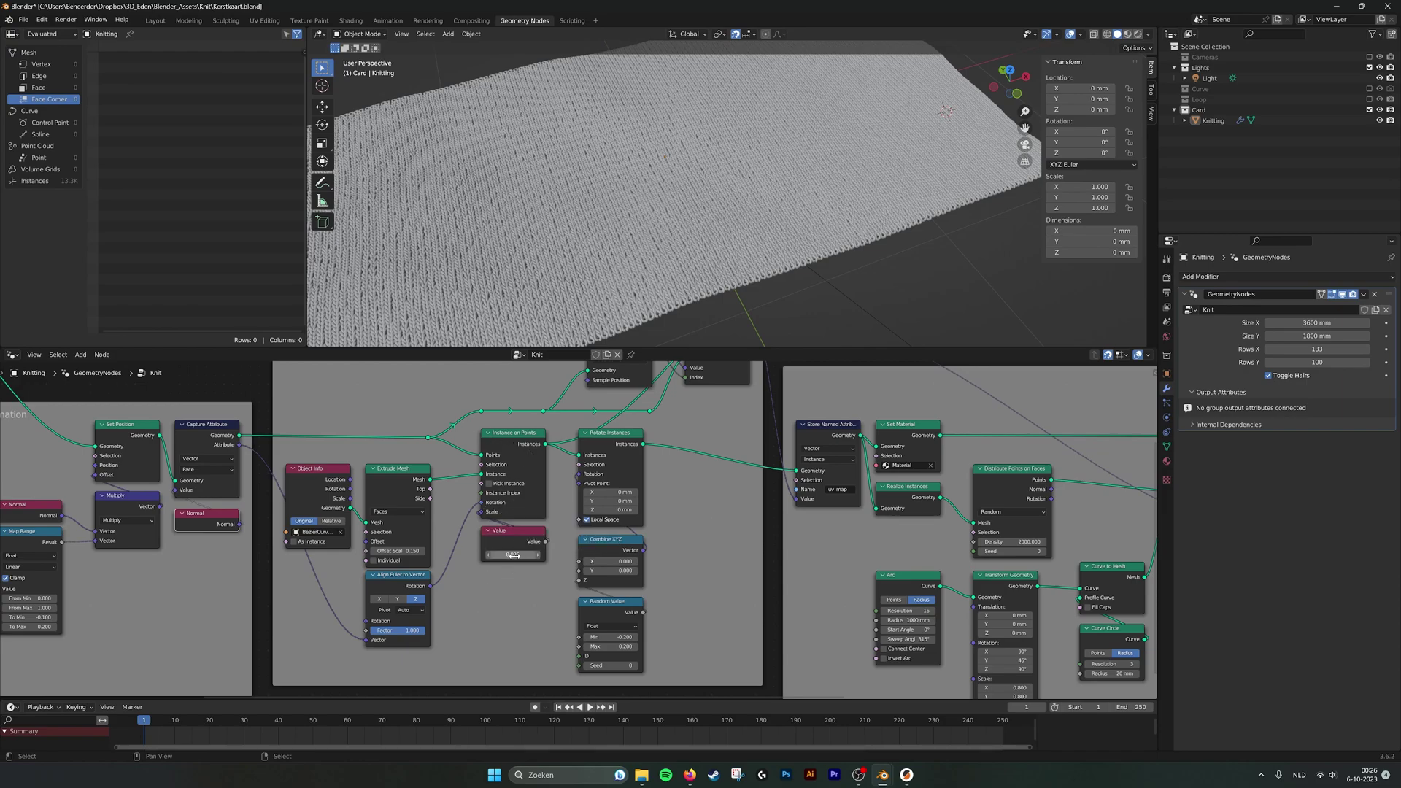
{"action": "mouse_move", "coordinate": [514, 556]}
{"action": "left_mouse_down", "text": "shift"}
{"action": "mouse_move", "coordinate": [780, 556]}
{"action": "mouse_move", "coordinate": [513, 555]}
{"action": "left_mouse_up", "text": "shift"}
{"action": "middle_click_drag", "start_coordinate": [508, 590], "coordinate": [584, 584]}
{"action": "middle_click_drag", "start_coordinate": [502, 562], "coordinate": [482, 572]}
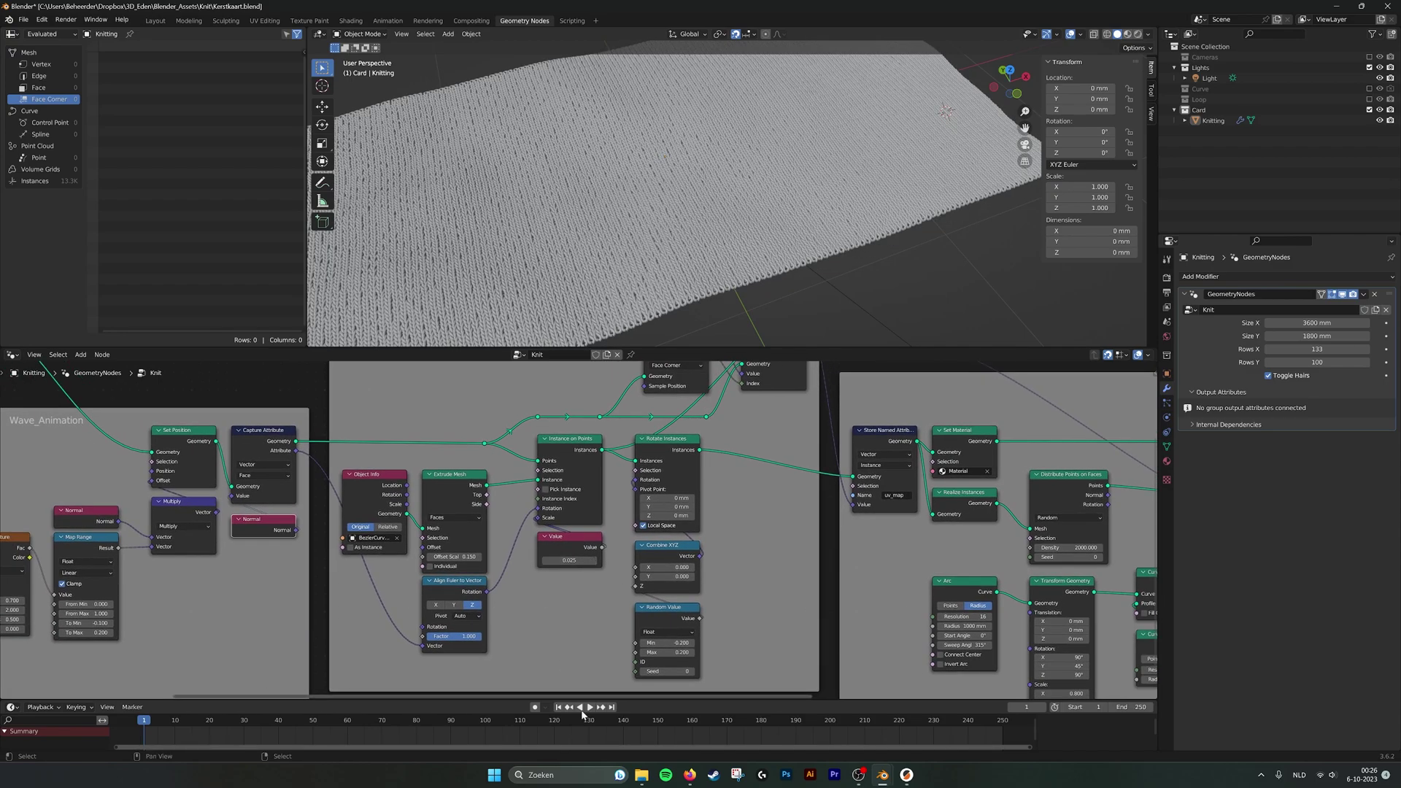
Play the wave animation, inspect the moving stitches up close, stop playback and return to the first frame.
{"action": "key", "text": "space"}
{"action": "scroll", "coordinate": [702, 296], "scroll_direction": "up", "scroll_amount": 5}
{"action": "middle_click_drag", "start_coordinate": [701, 295], "coordinate": [694, 268]}
{"action": "scroll", "coordinate": [694, 268], "scroll_direction": "down", "scroll_amount": 2}
{"action": "middle_click_drag", "start_coordinate": [434, 593], "coordinate": [445, 592]}
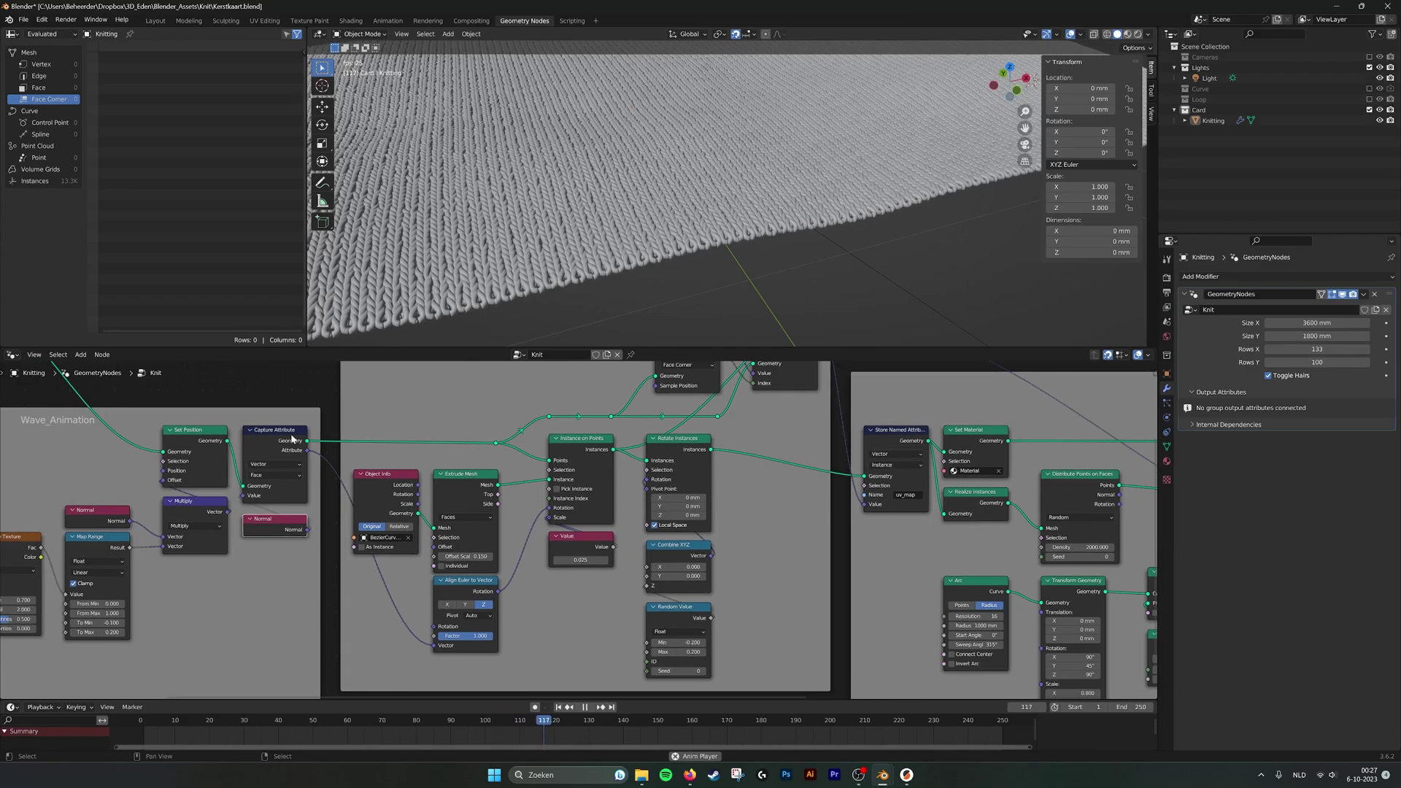
{"action": "left_click", "coordinate": [586, 708]}
{"action": "scroll", "coordinate": [583, 533], "scroll_direction": "down", "scroll_amount": 1}
{"action": "middle_click_drag", "start_coordinate": [632, 618], "coordinate": [605, 641]}
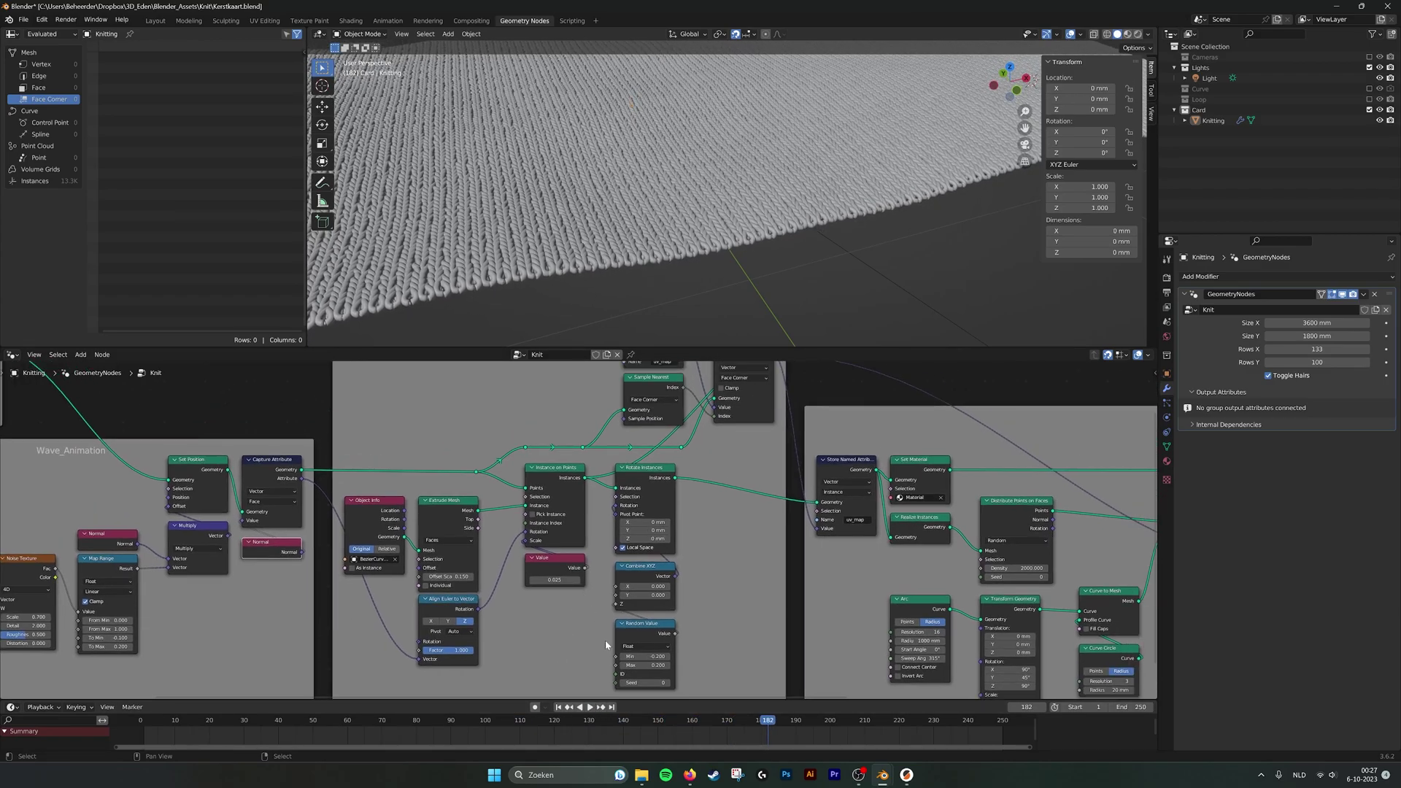
{"action": "left_click", "coordinate": [559, 707]}
Connect the Rotate Instances output to the Viewer's Geometry input and inspect the resulting stitches.
{"action": "middle_click_drag", "start_coordinate": [698, 499], "coordinate": [625, 550]}
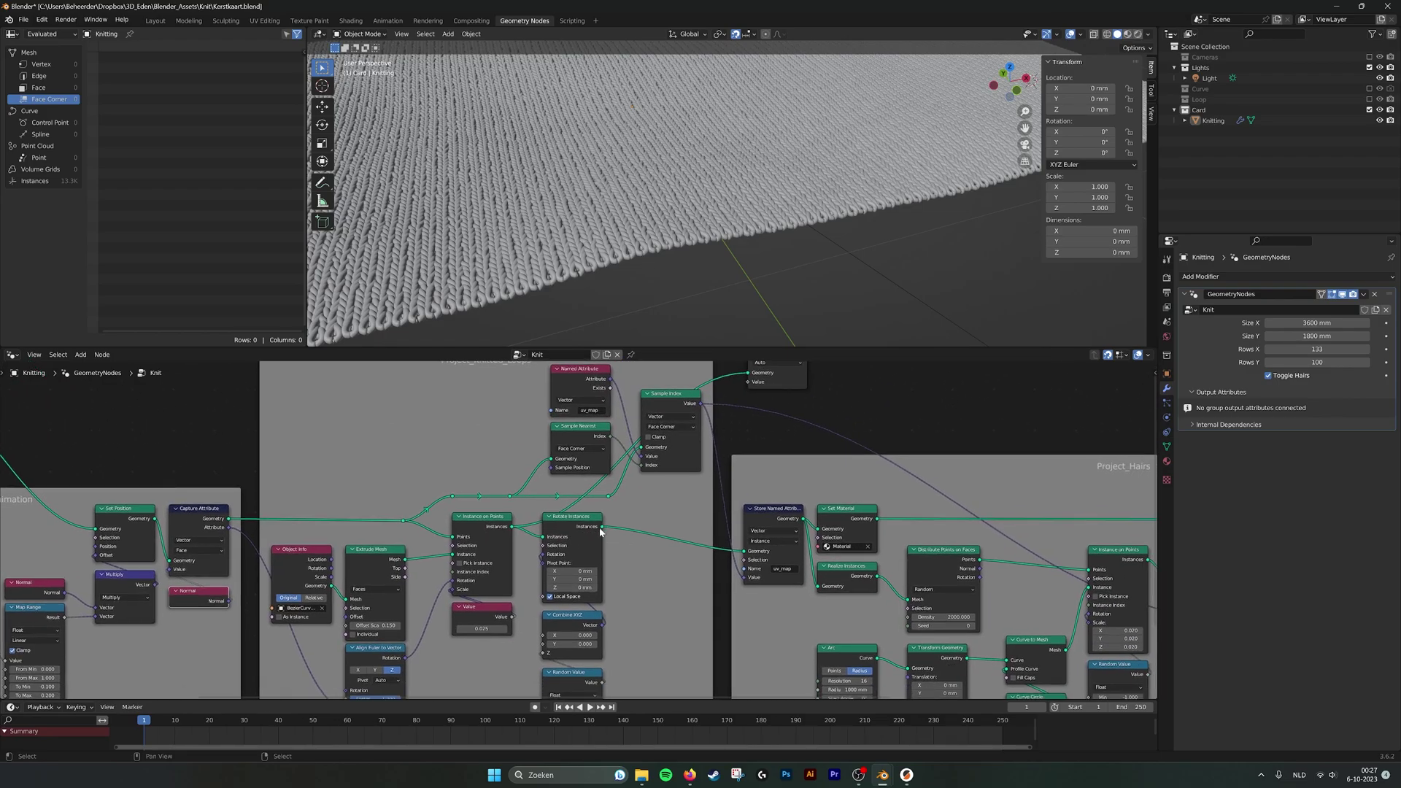
{"action": "left_click_drag", "start_coordinate": [600, 528], "coordinate": [753, 415]}
{"action": "middle_click_drag", "start_coordinate": [771, 489], "coordinate": [776, 456]}
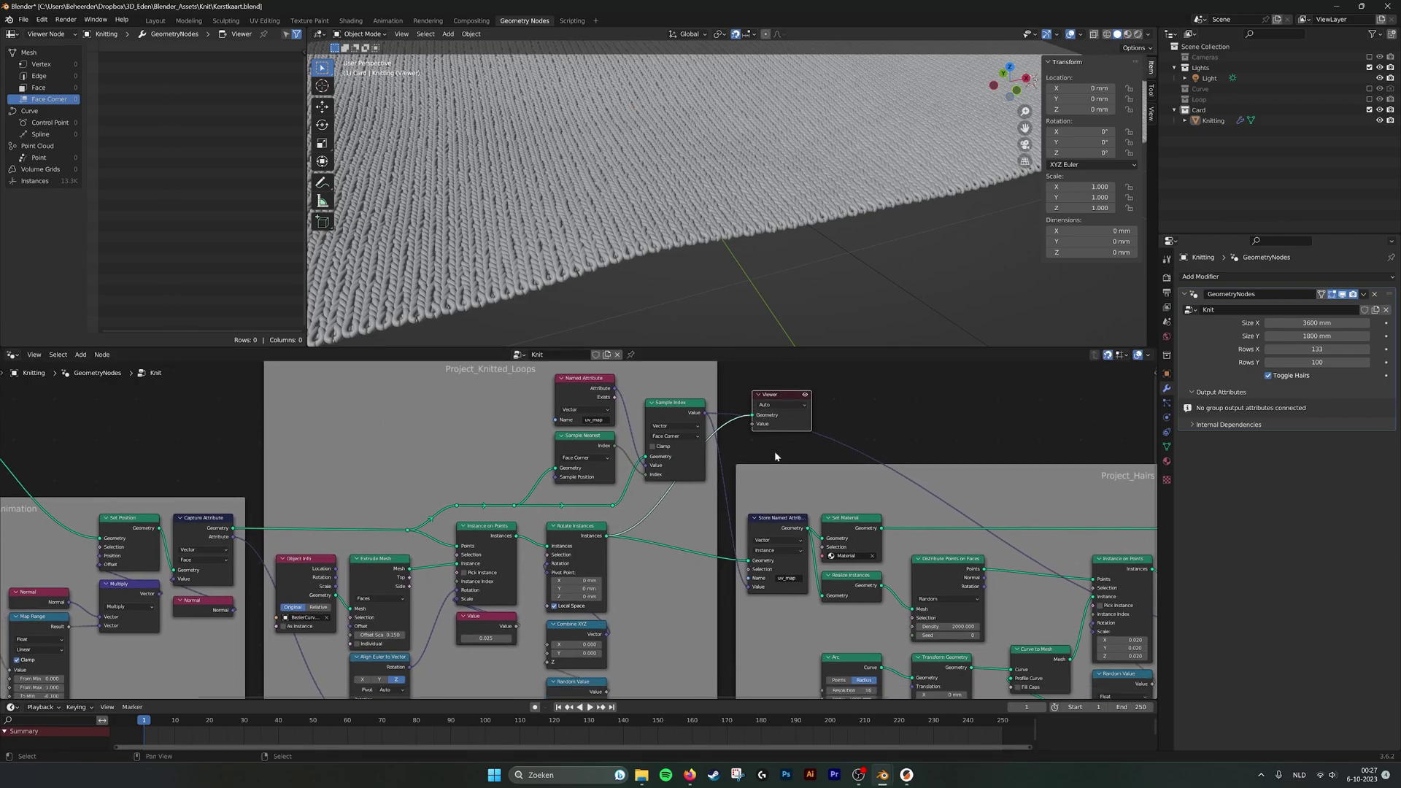
{"action": "scroll", "coordinate": [785, 240], "scroll_direction": "up", "scroll_amount": 4}
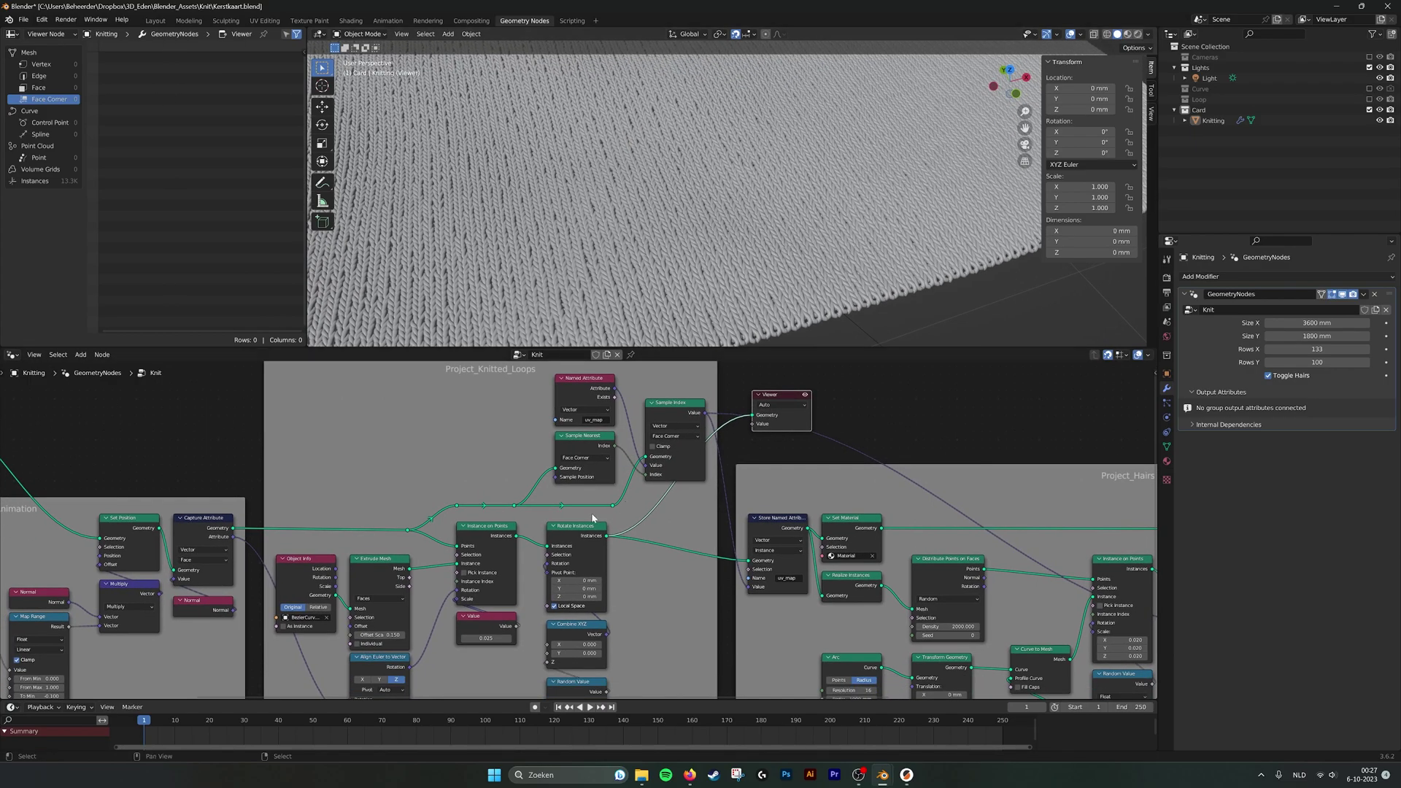
Mute the Rotate Instances node to compare the knit without random rotation, and unmute it.
{"action": "left_click", "coordinate": [571, 532]}
{"action": "key", "text": "m"}
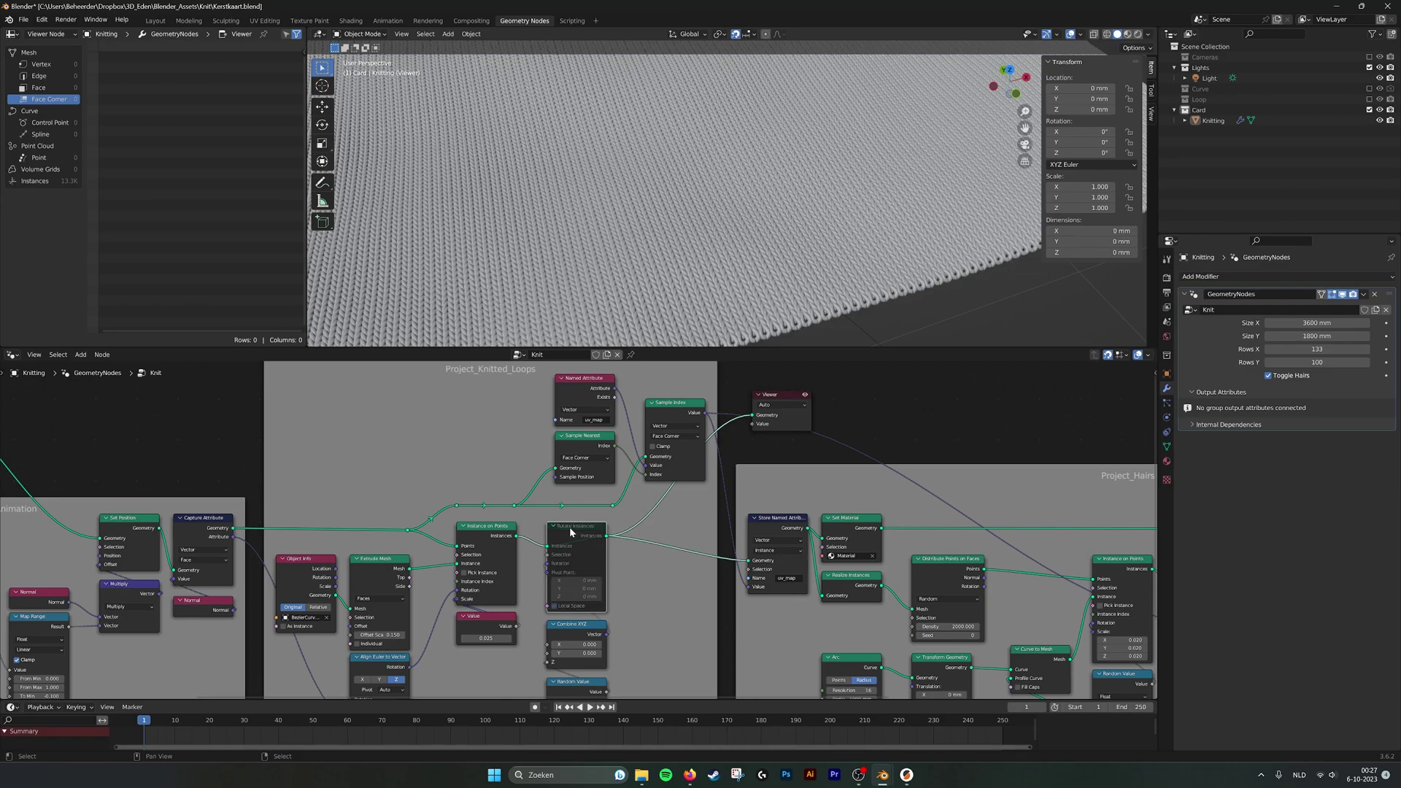
{"action": "scroll", "coordinate": [650, 163], "scroll_direction": "down", "scroll_amount": 3}
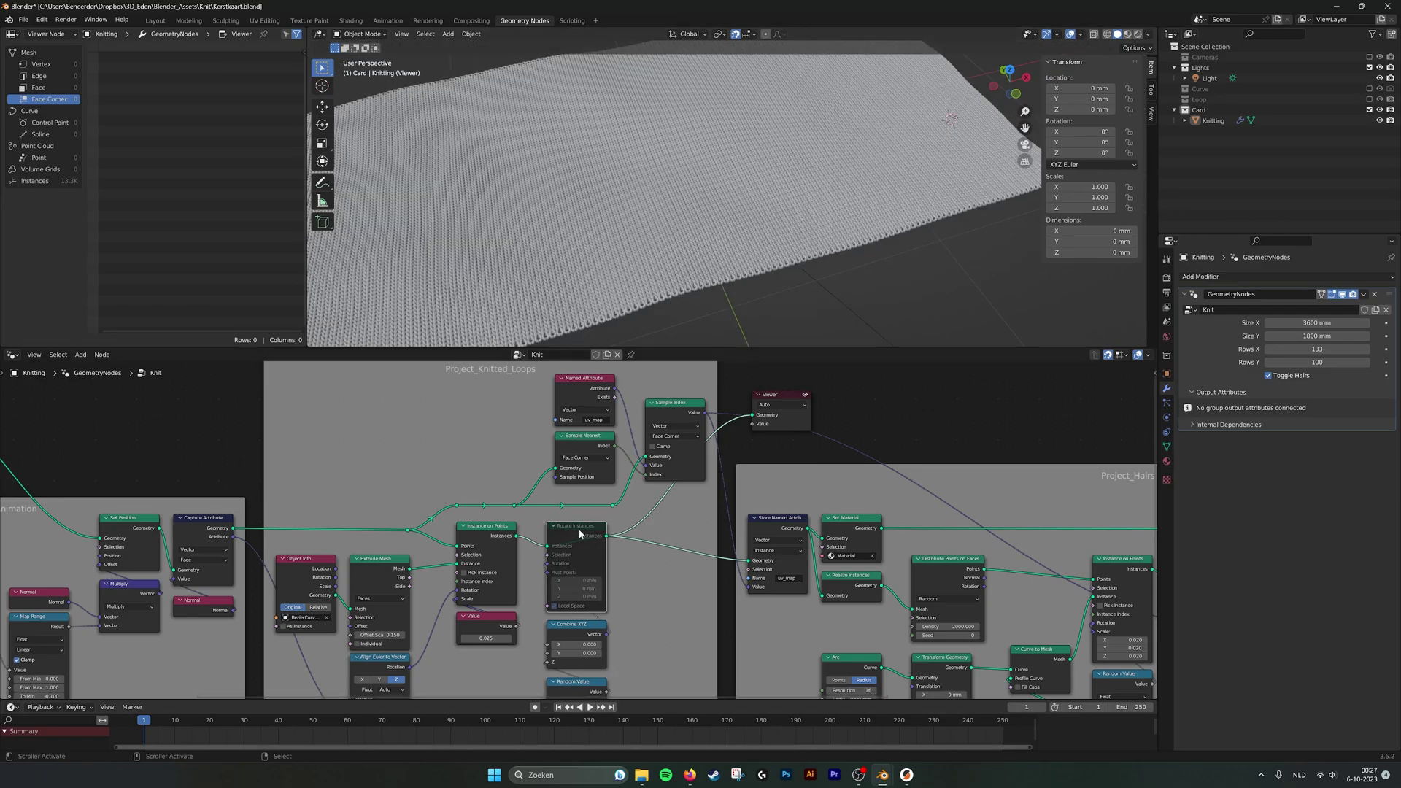
{"action": "key", "text": "m"}
Examine the Combine XYZ and Random Value nodes that randomize the rotation of the loop instances.
{"action": "middle_click_drag", "start_coordinate": [656, 594], "coordinate": [681, 523]}
{"action": "scroll", "coordinate": [680, 532], "scroll_direction": "up", "scroll_amount": 2}
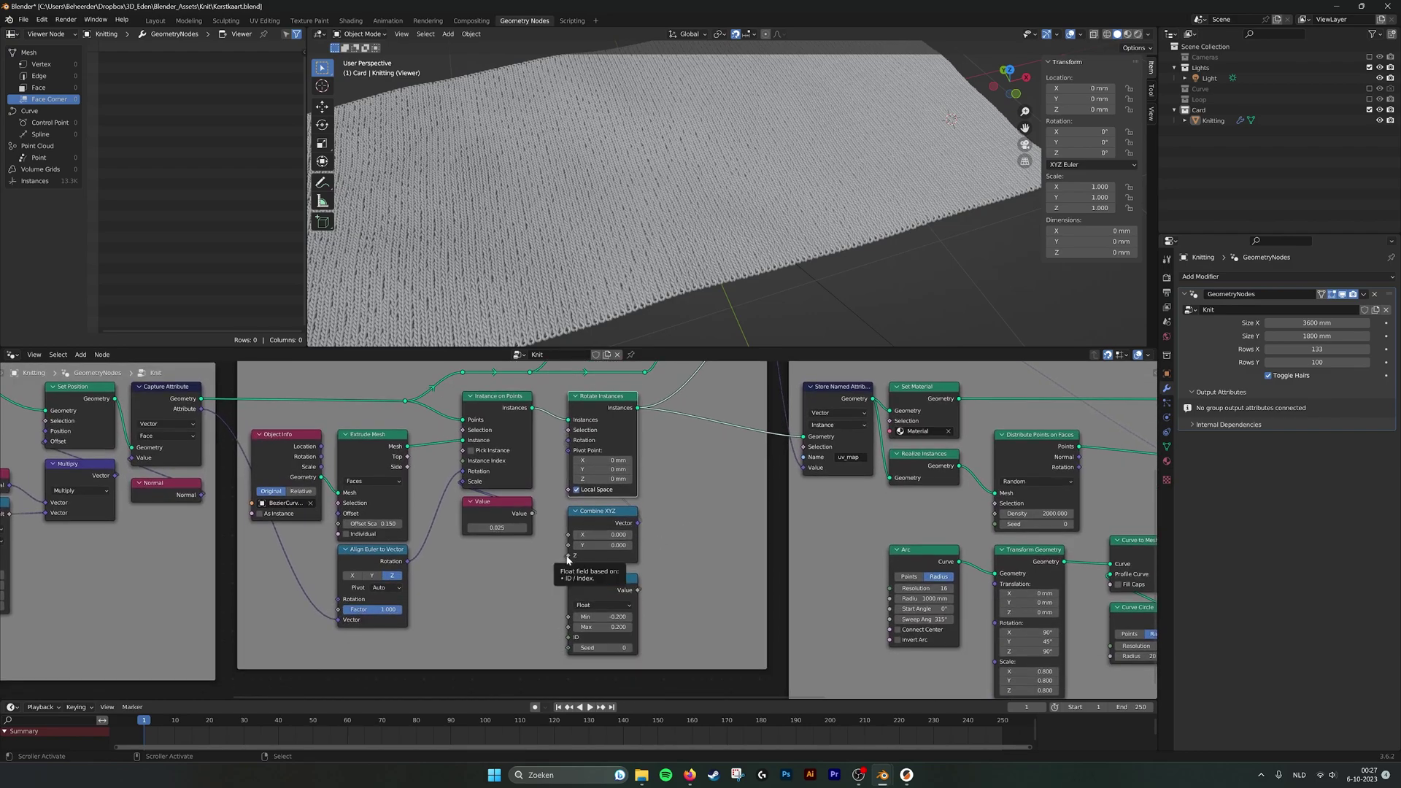
{"action": "middle_click_drag", "start_coordinate": [636, 604], "coordinate": [624, 579]}
{"action": "left_click", "coordinate": [605, 557]}
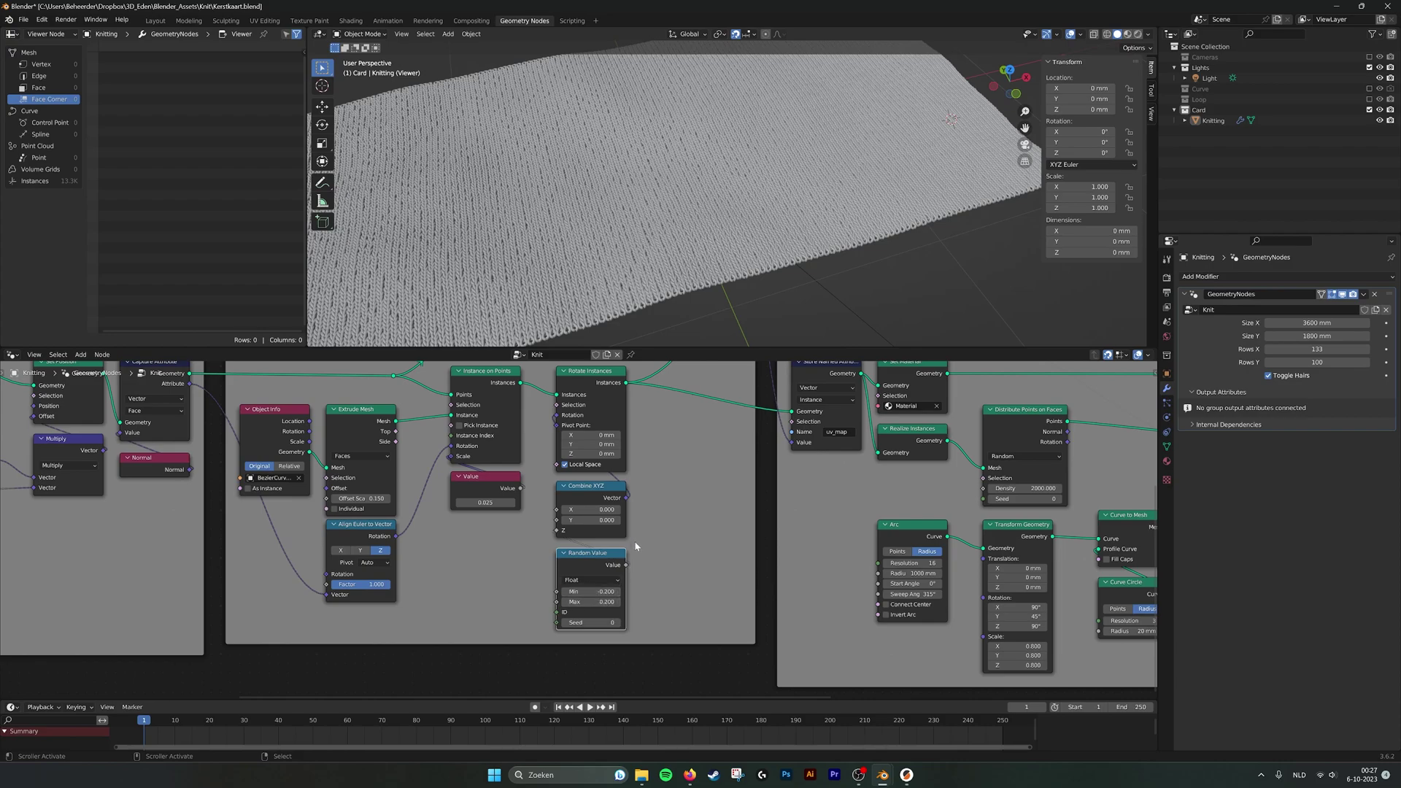
{"action": "middle_click_drag", "start_coordinate": [635, 547], "coordinate": [641, 567]}
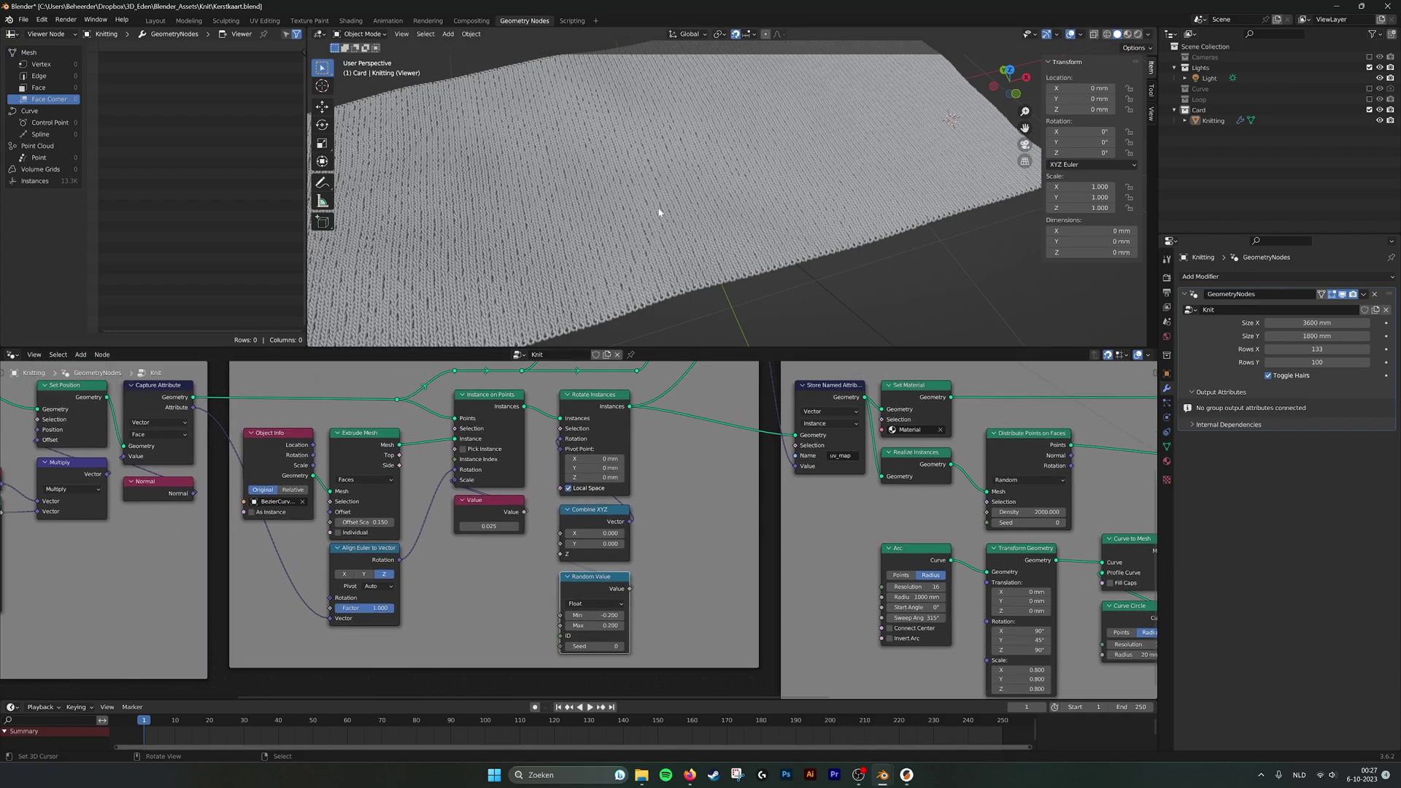
{"action": "middle_click_drag", "start_coordinate": [592, 468], "coordinate": [593, 504]}
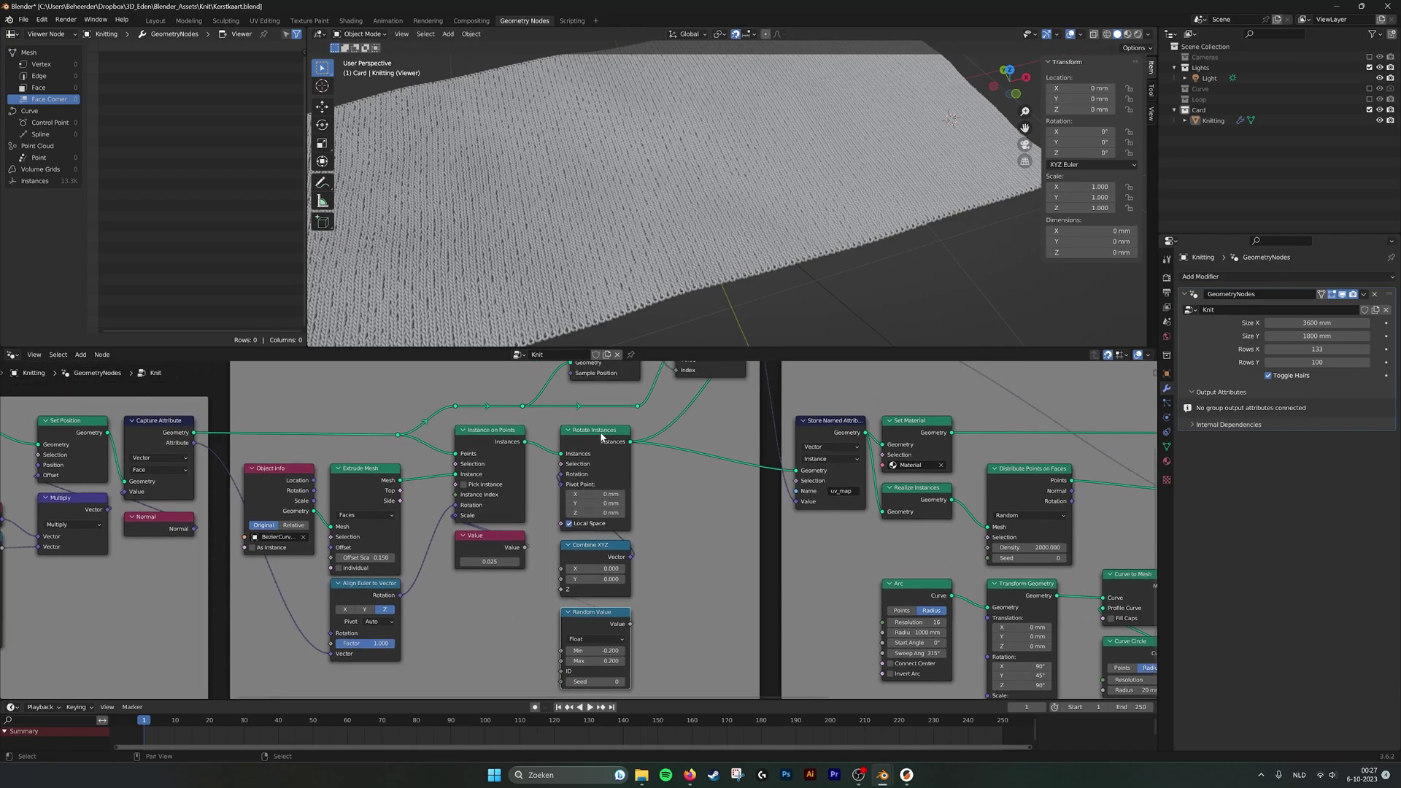
Examine the uv_map Named Attribute, Sample Nearest and Sample Index nodes in the Project_Knitted_Loops frame.
{"action": "middle_click_drag", "start_coordinate": [695, 429], "coordinate": [629, 577]}
{"action": "scroll", "coordinate": [660, 474], "scroll_direction": "up", "scroll_amount": 1}
{"action": "middle_click_drag", "start_coordinate": [594, 457], "coordinate": [587, 453]}
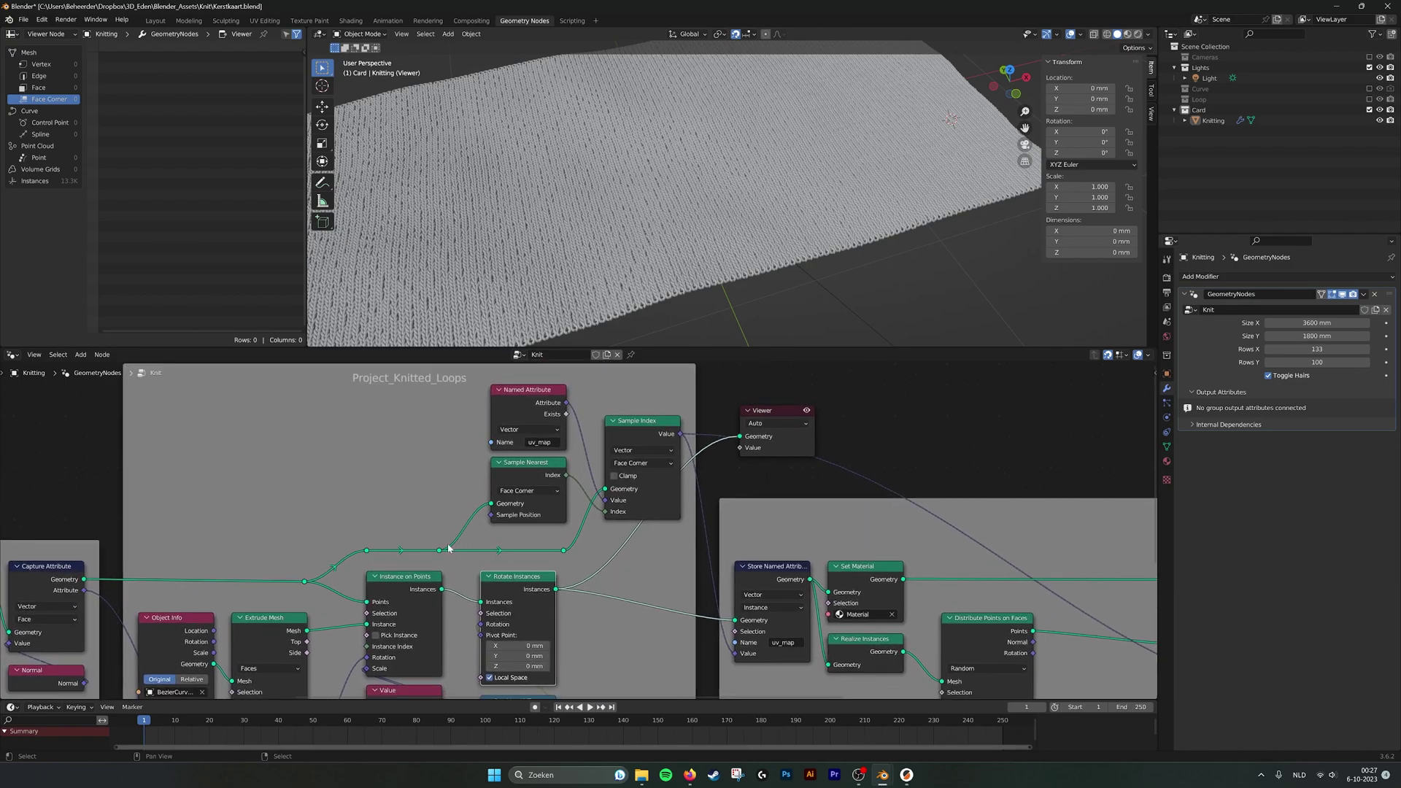
{"action": "middle_click_drag", "start_coordinate": [546, 463], "coordinate": [482, 490]}
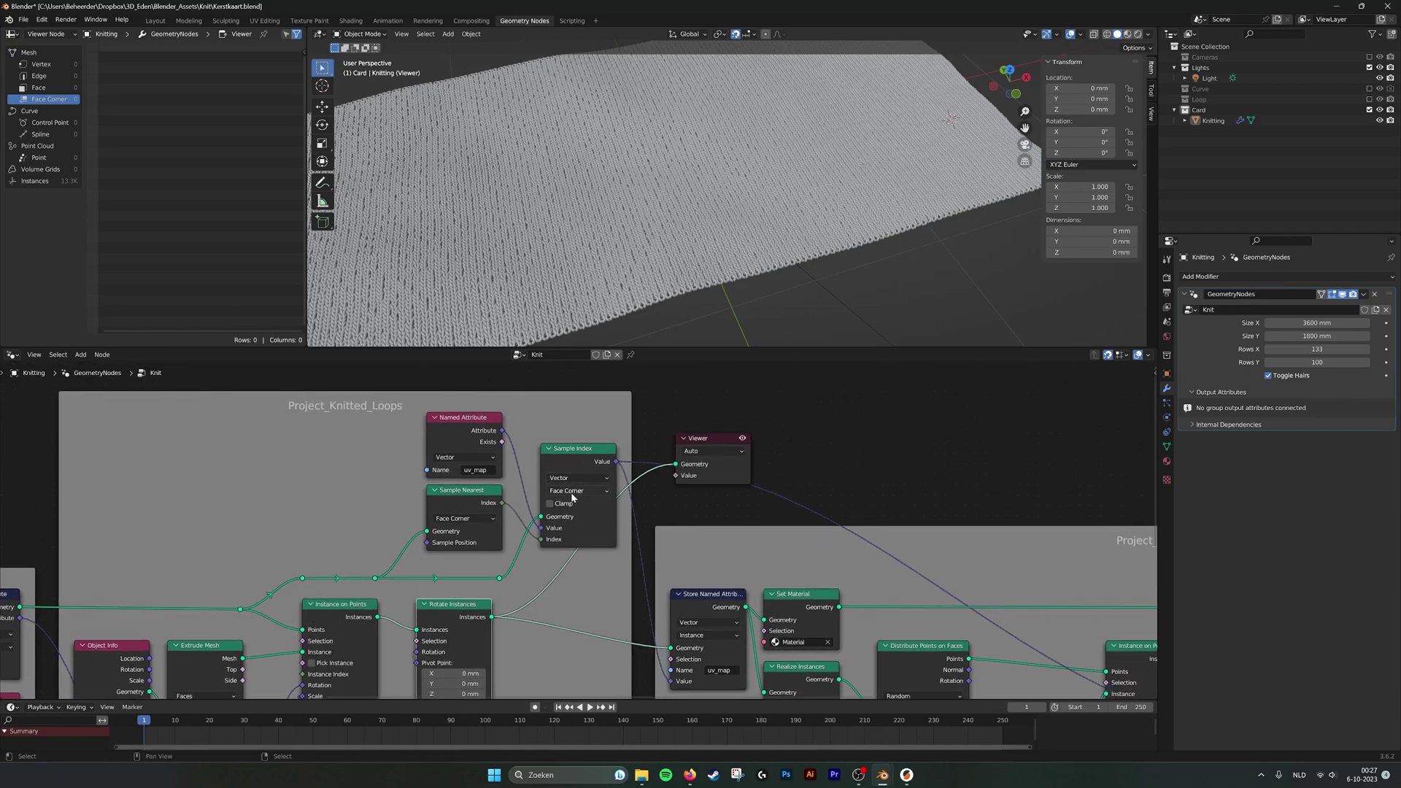
{"action": "scroll", "coordinate": [573, 496], "scroll_direction": "down", "scroll_amount": 1}
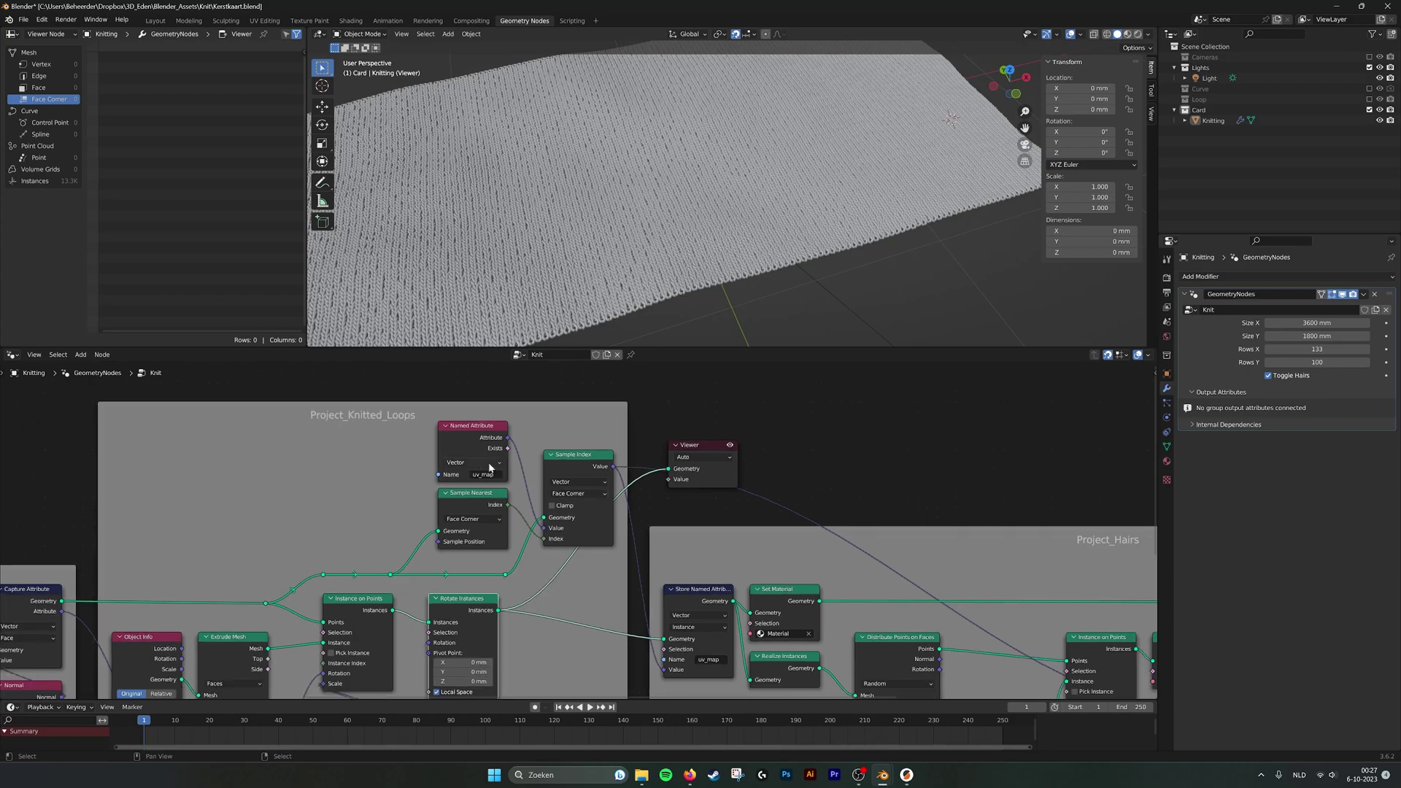
{"action": "middle_click_drag", "start_coordinate": [748, 553], "coordinate": [698, 516]}
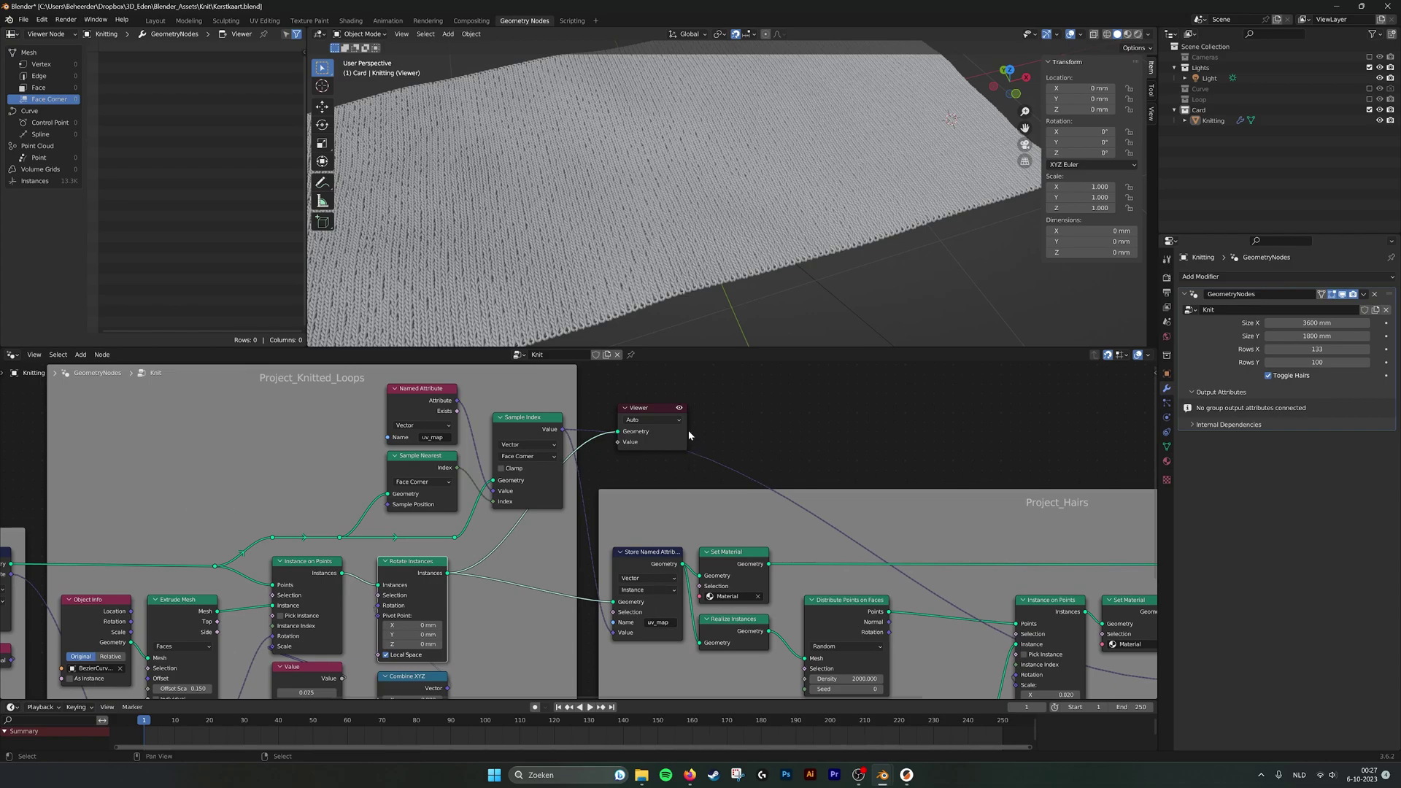
Move the Viewer node away from the Sample Index links and trace the Sample Nearest and Sample Index connections.
{"action": "middle_click_drag", "start_coordinate": [655, 414], "coordinate": [631, 412]}
{"action": "left_click_drag", "start_coordinate": [630, 405], "coordinate": [813, 407]}
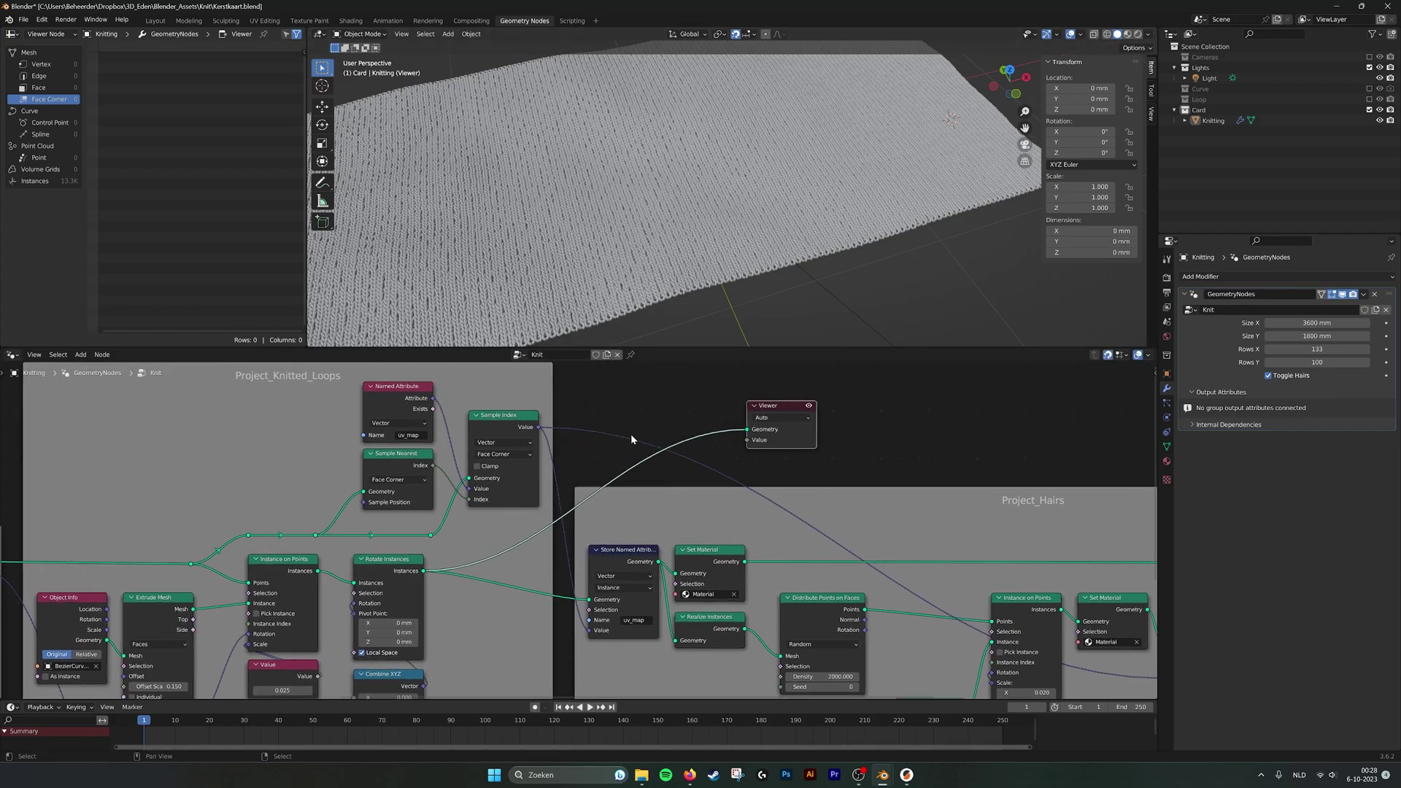
{"action": "middle_click_drag", "start_coordinate": [632, 441], "coordinate": [628, 431]}
{"action": "left_click", "coordinate": [394, 452]}
{"action": "left_click", "coordinate": [507, 413]}
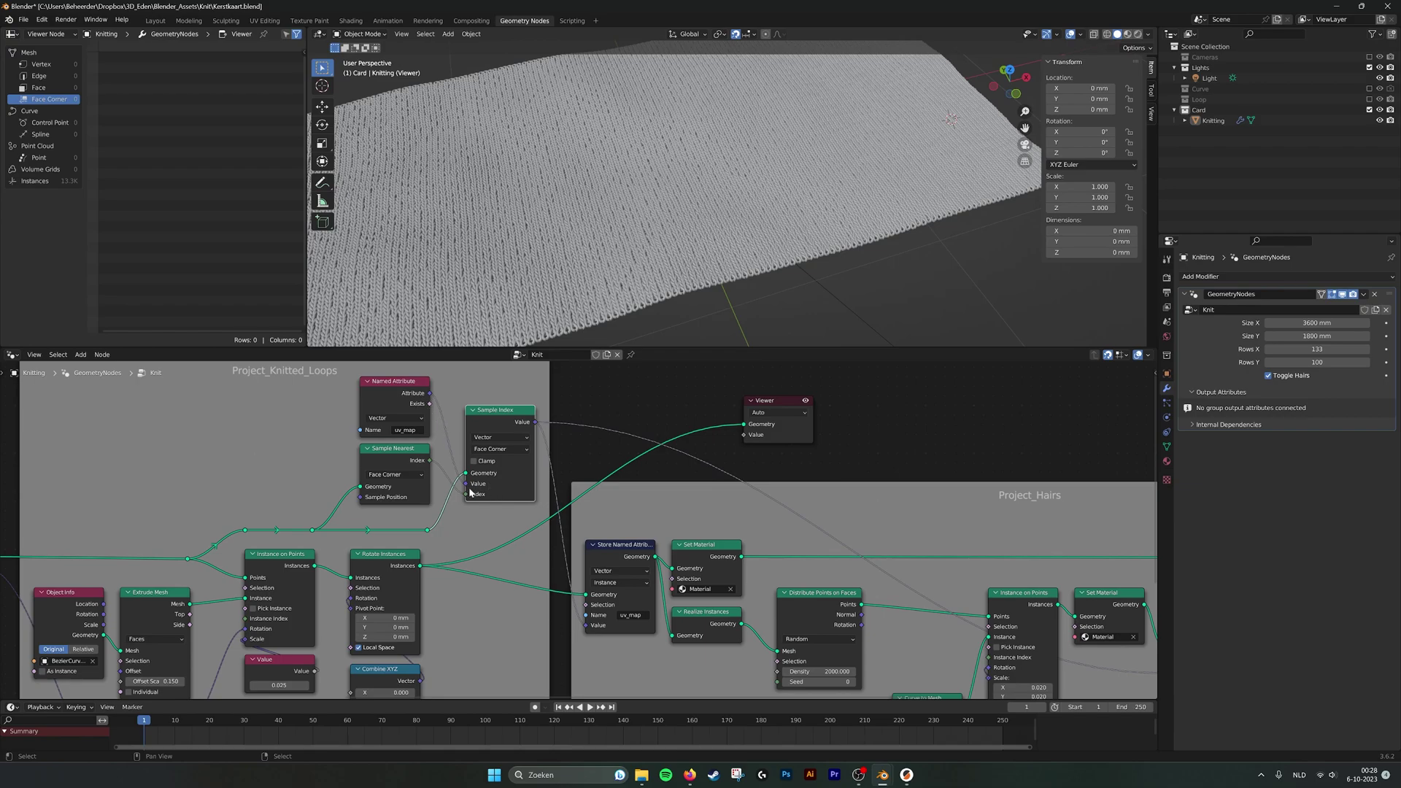
{"action": "middle_click_drag", "start_coordinate": [545, 505], "coordinate": [474, 495]}
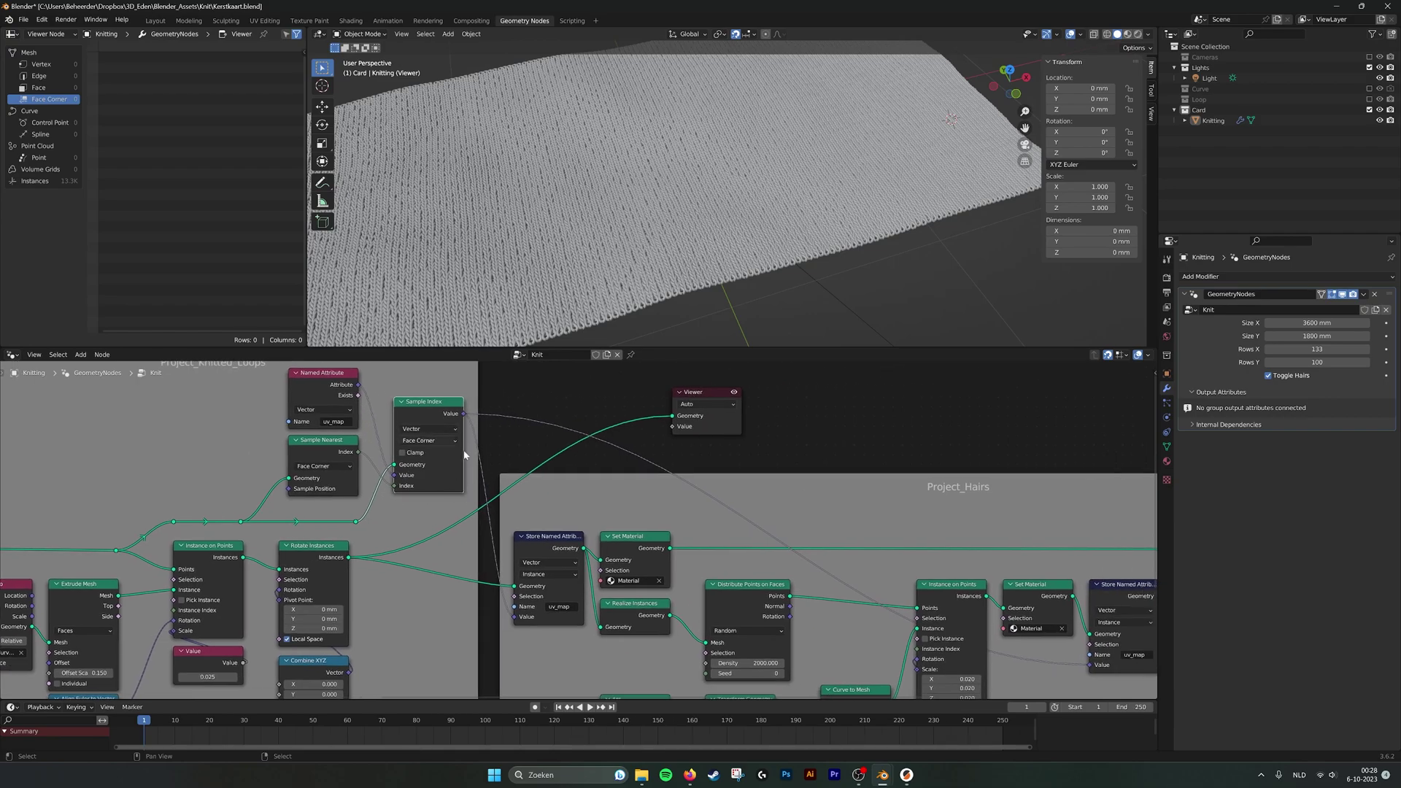
Move the Viewer further above the Project_Hairs frame and connect the first Set Material node's geometry to it.
{"action": "middle_click_drag", "start_coordinate": [628, 493], "coordinate": [431, 491]}
{"action": "left_click_drag", "start_coordinate": [523, 387], "coordinate": [649, 407]}
{"action": "middle_click_drag", "start_coordinate": [488, 497], "coordinate": [435, 484]}
{"action": "left_click_drag", "start_coordinate": [418, 538], "coordinate": [551, 426]}
{"action": "middle_click_drag", "start_coordinate": [381, 524], "coordinate": [413, 485]}
{"action": "scroll", "coordinate": [435, 482], "scroll_direction": "down", "scroll_amount": 1}
{"action": "middle_click_drag", "start_coordinate": [522, 476], "coordinate": [369, 511]}
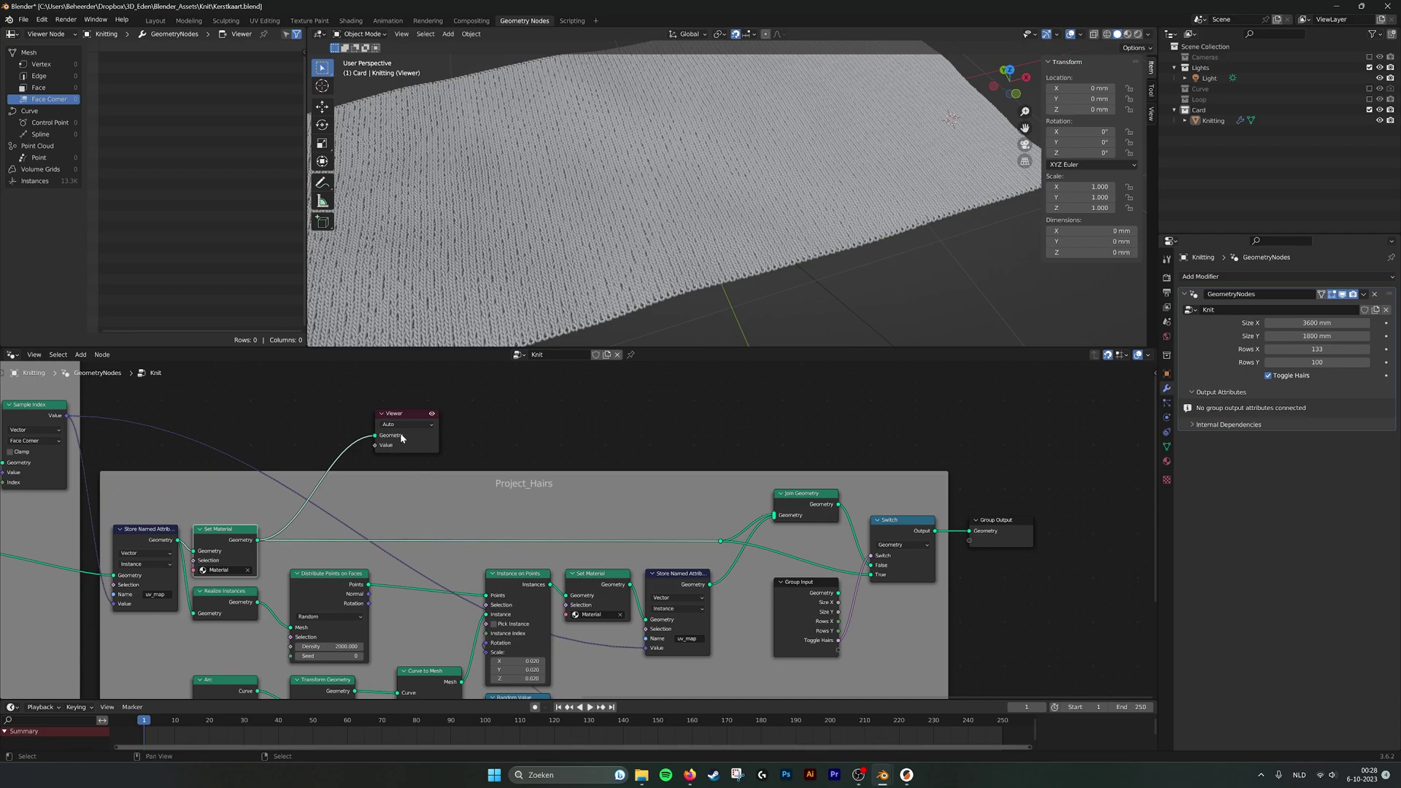
Switch to the Shading workspace and examine the two Voronoi Texture nodes and the fibre detail on the stitches.
{"action": "left_click", "coordinate": [351, 20]}
{"action": "scroll", "coordinate": [637, 575], "scroll_direction": "down", "scroll_amount": 5}
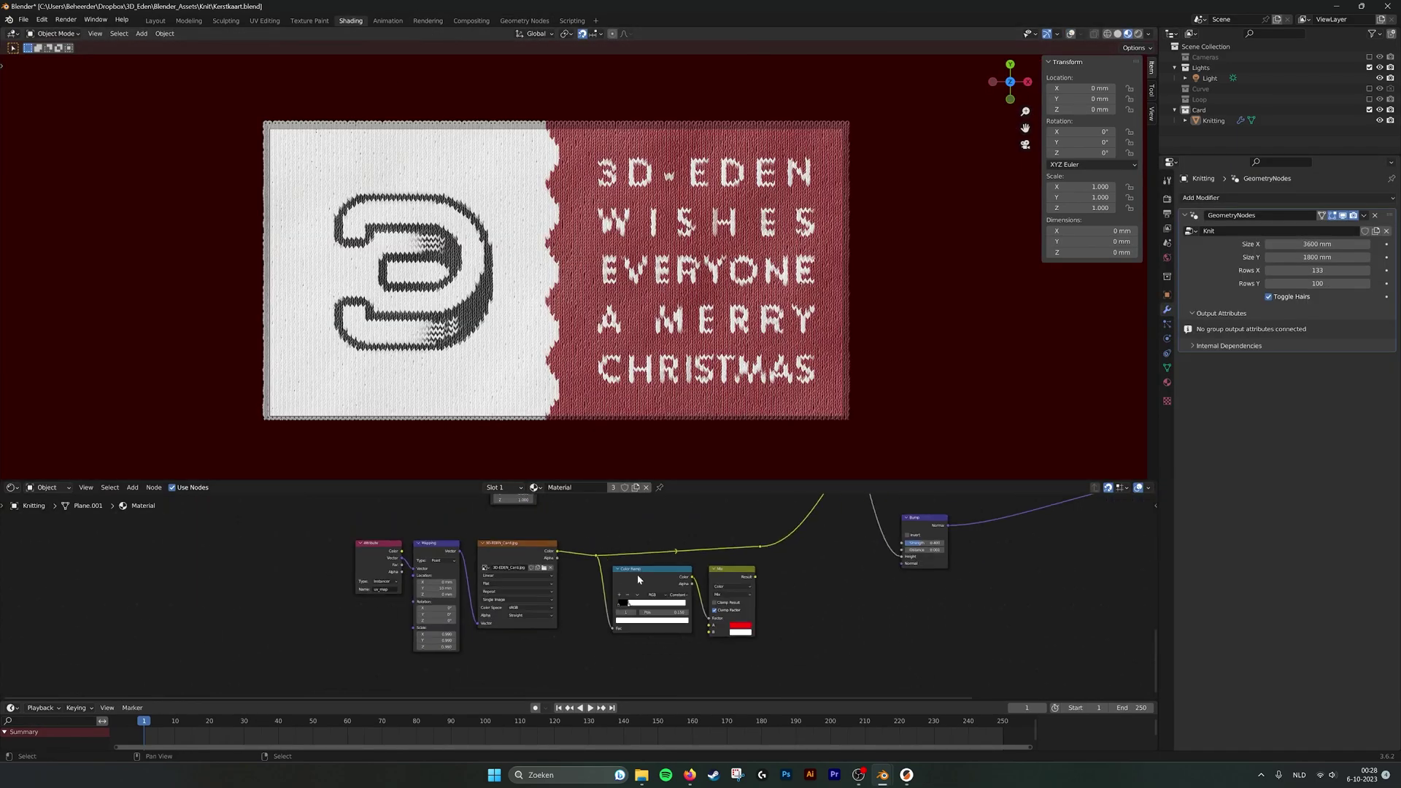
{"action": "scroll", "coordinate": [517, 616], "scroll_direction": "up", "scroll_amount": 4}
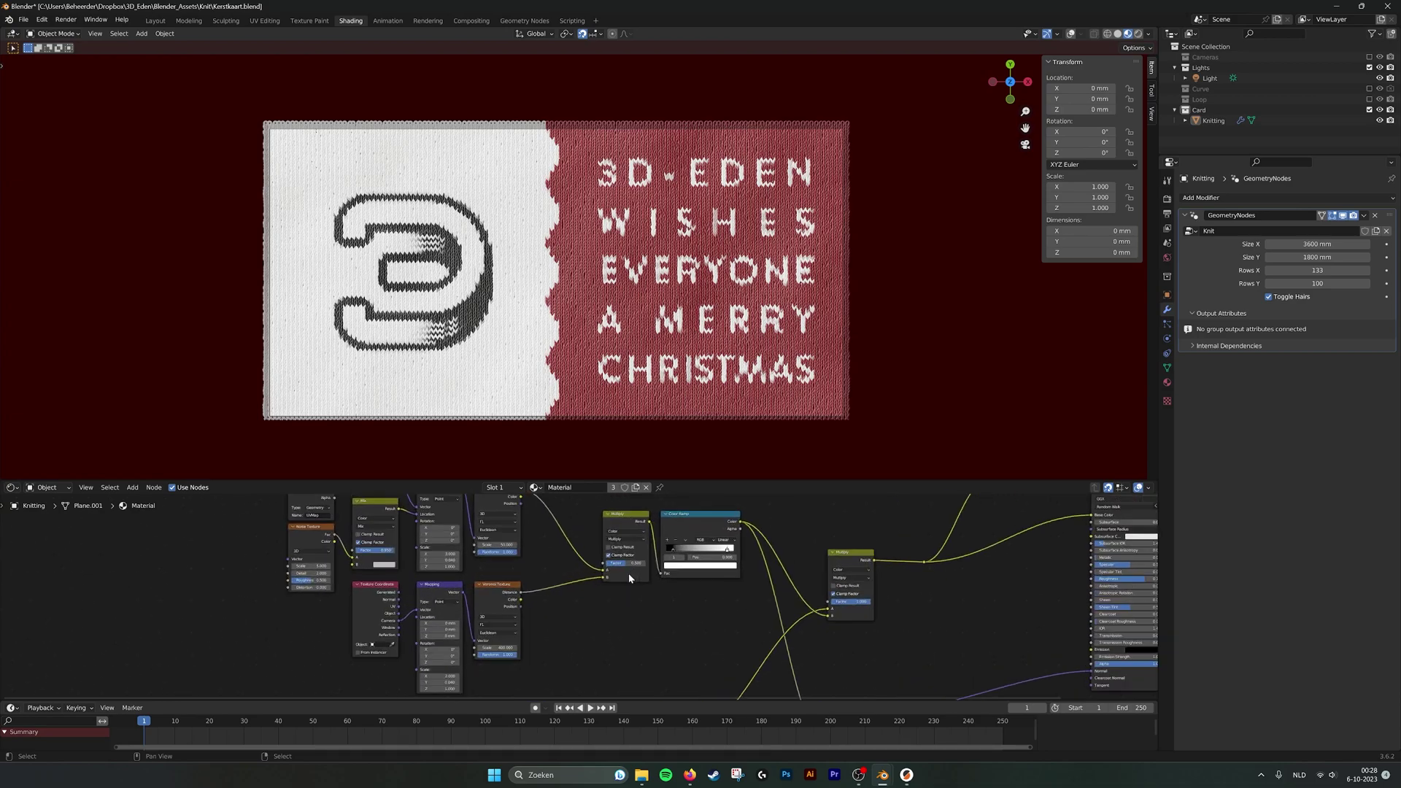
{"action": "middle_click_drag", "start_coordinate": [619, 537], "coordinate": [613, 548]}
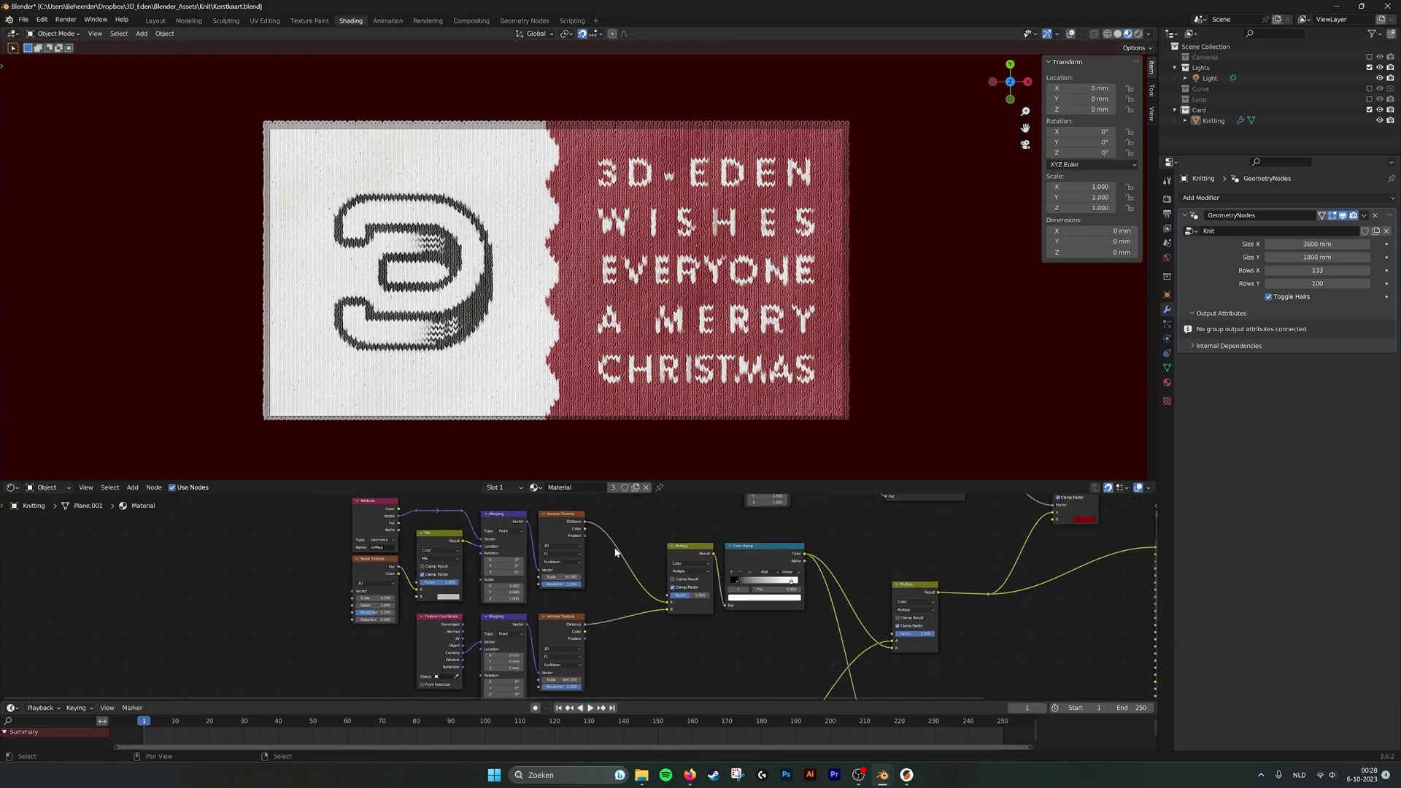
{"action": "left_click", "coordinate": [562, 516]}
{"action": "left_click", "coordinate": [558, 618]}
{"action": "scroll", "coordinate": [626, 283], "scroll_direction": "up", "scroll_amount": 8}
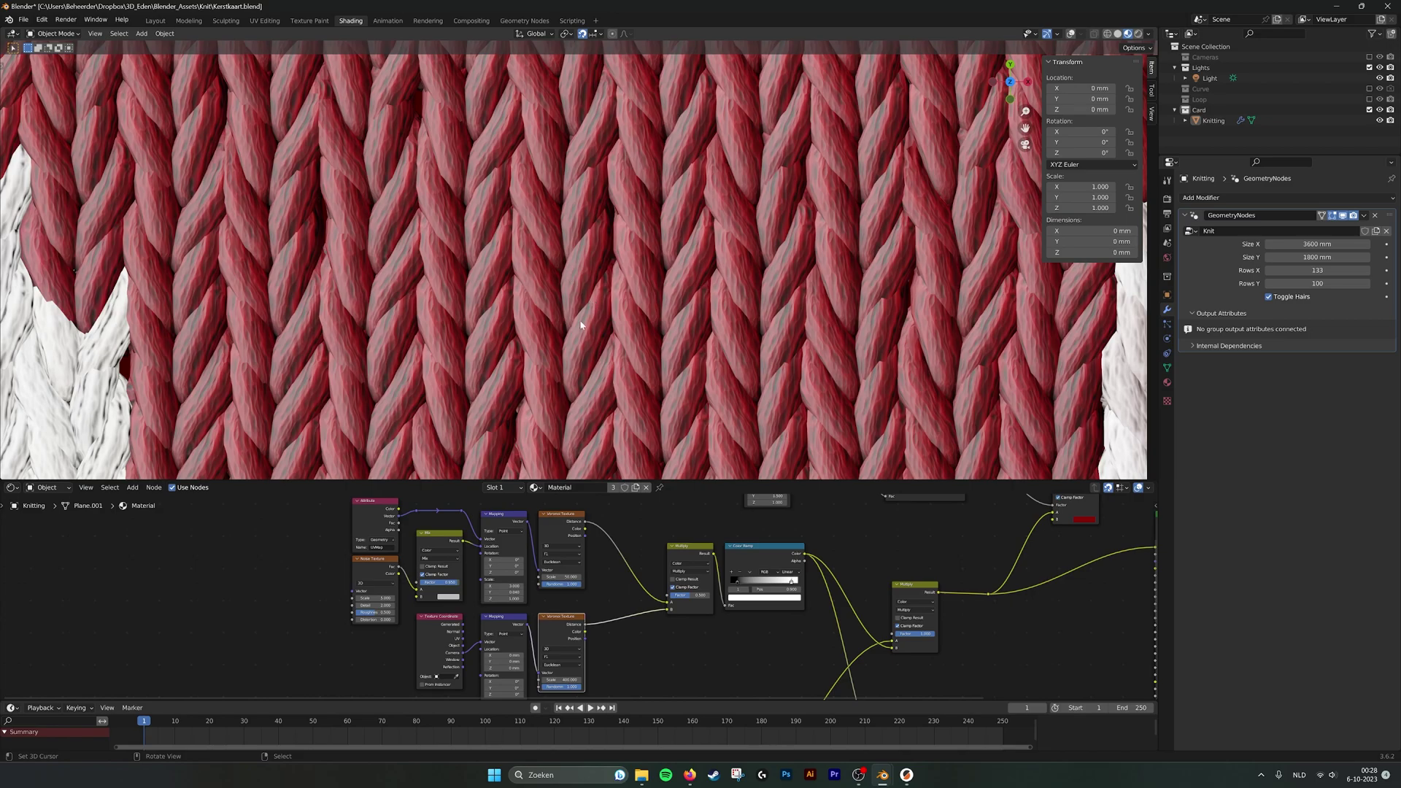
Examine the uv_map Attribute, Mapping and Image Texture nodes of the knit material and the images available to the texture.
{"action": "scroll", "coordinate": [788, 574], "scroll_direction": "down", "scroll_amount": 3}
{"action": "middle_click_drag", "start_coordinate": [788, 574], "coordinate": [637, 610]}
{"action": "scroll", "coordinate": [728, 586], "scroll_direction": "down", "scroll_amount": 2}
{"action": "middle_click_drag", "start_coordinate": [725, 588], "coordinate": [754, 650]}
{"action": "scroll", "coordinate": [715, 597], "scroll_direction": "up", "scroll_amount": 2}
{"action": "middle_click_drag", "start_coordinate": [659, 622], "coordinate": [801, 502]}
{"action": "scroll", "coordinate": [661, 587], "scroll_direction": "up", "scroll_amount": 5}
{"action": "middle_click_drag", "start_coordinate": [632, 540], "coordinate": [673, 566]}
{"action": "scroll", "coordinate": [561, 521], "scroll_direction": "up", "scroll_amount": 2}
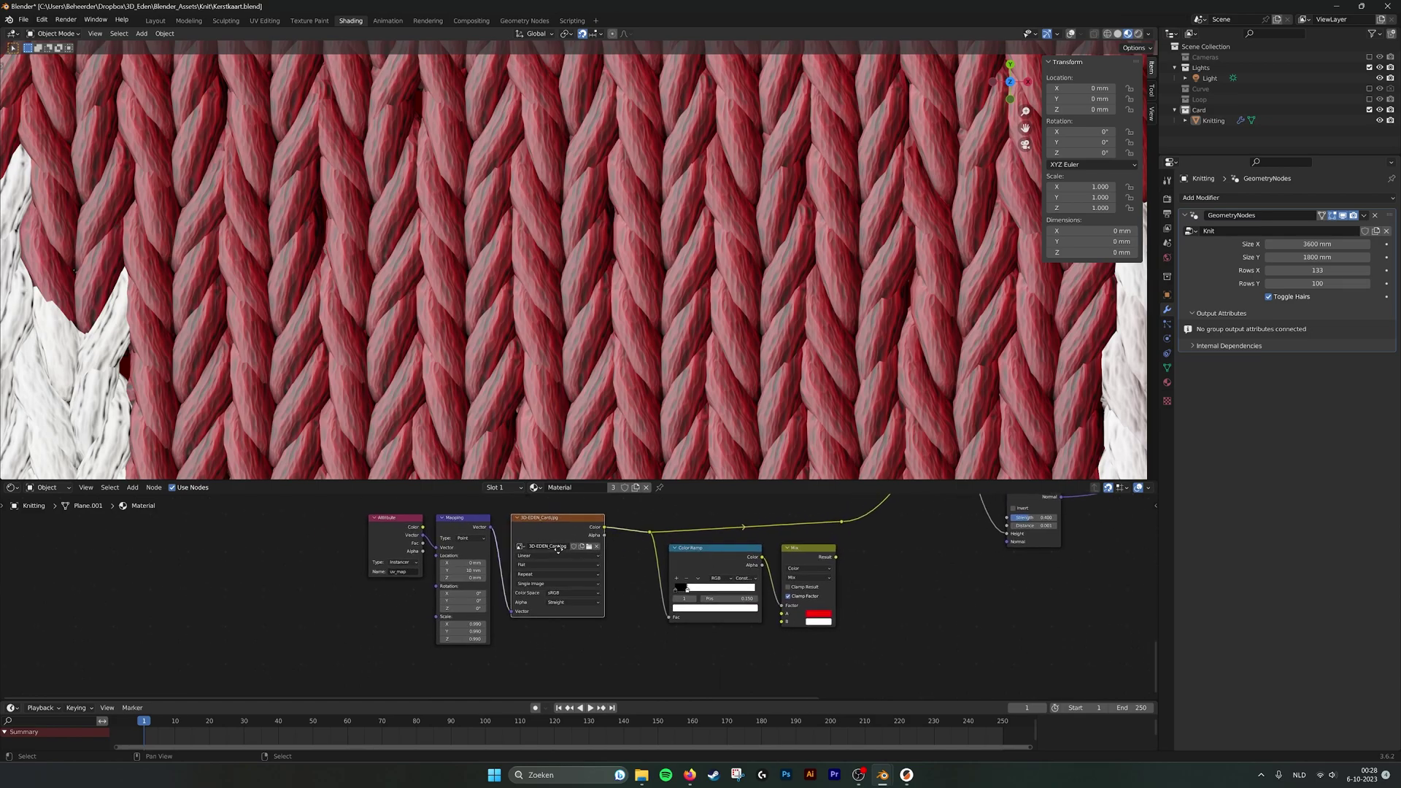
{"action": "left_click", "coordinate": [537, 549]}
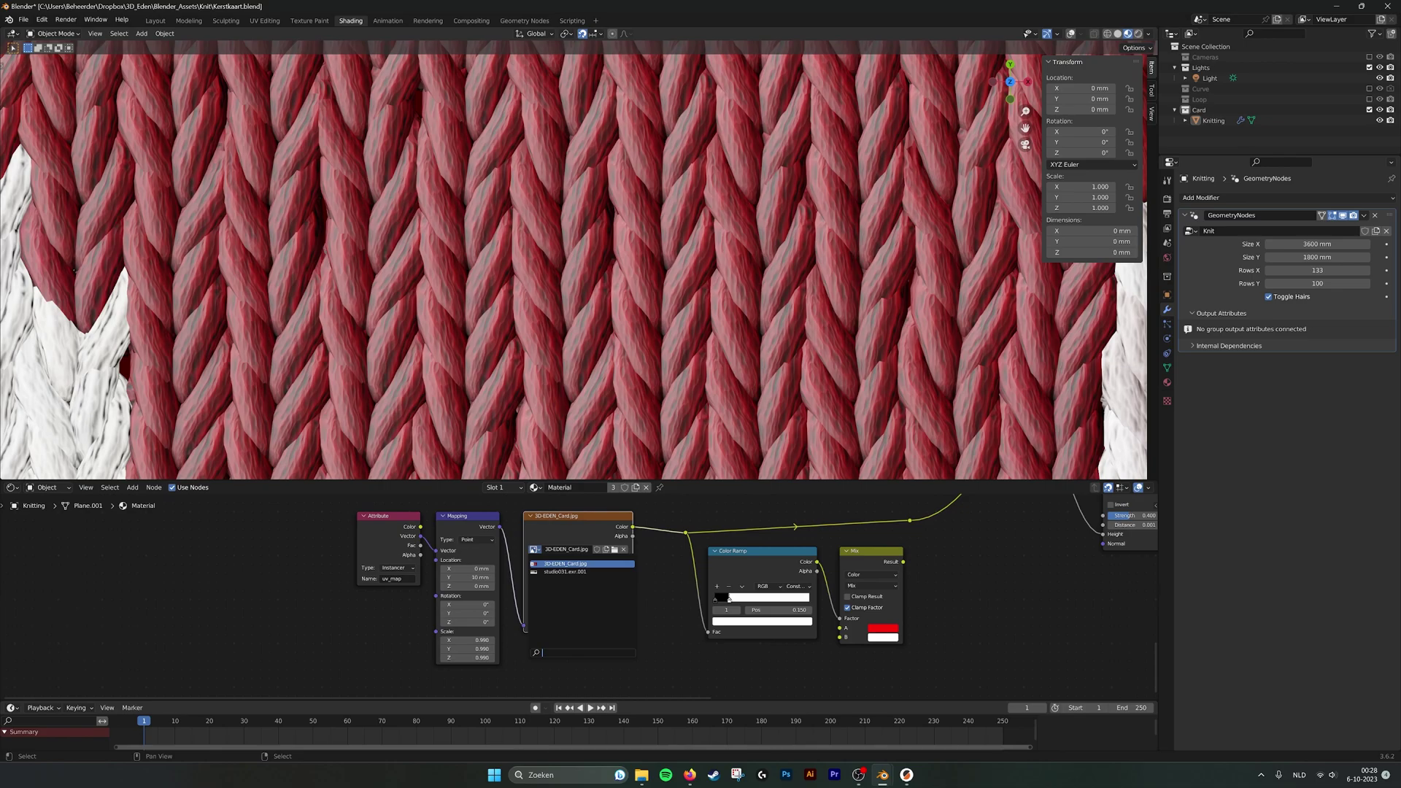
{"action": "left_click", "coordinate": [727, 515]}
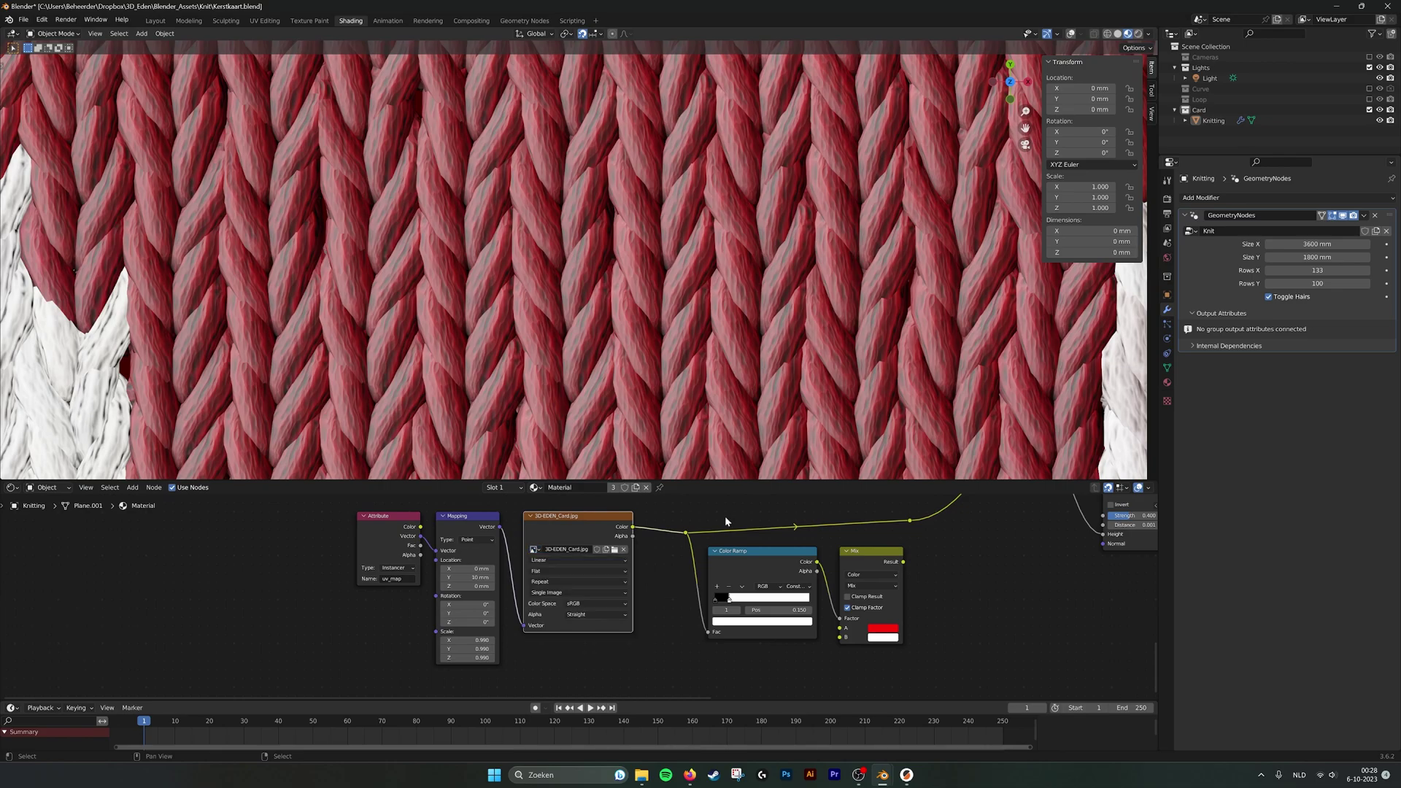
Show 3D-EDEN_Card.jpg in the Rendering workspace's image editor, inspect the flat artwork and return to the Shading workspace.
{"action": "left_click", "coordinate": [427, 20]}
{"action": "left_click", "coordinate": [534, 34]}
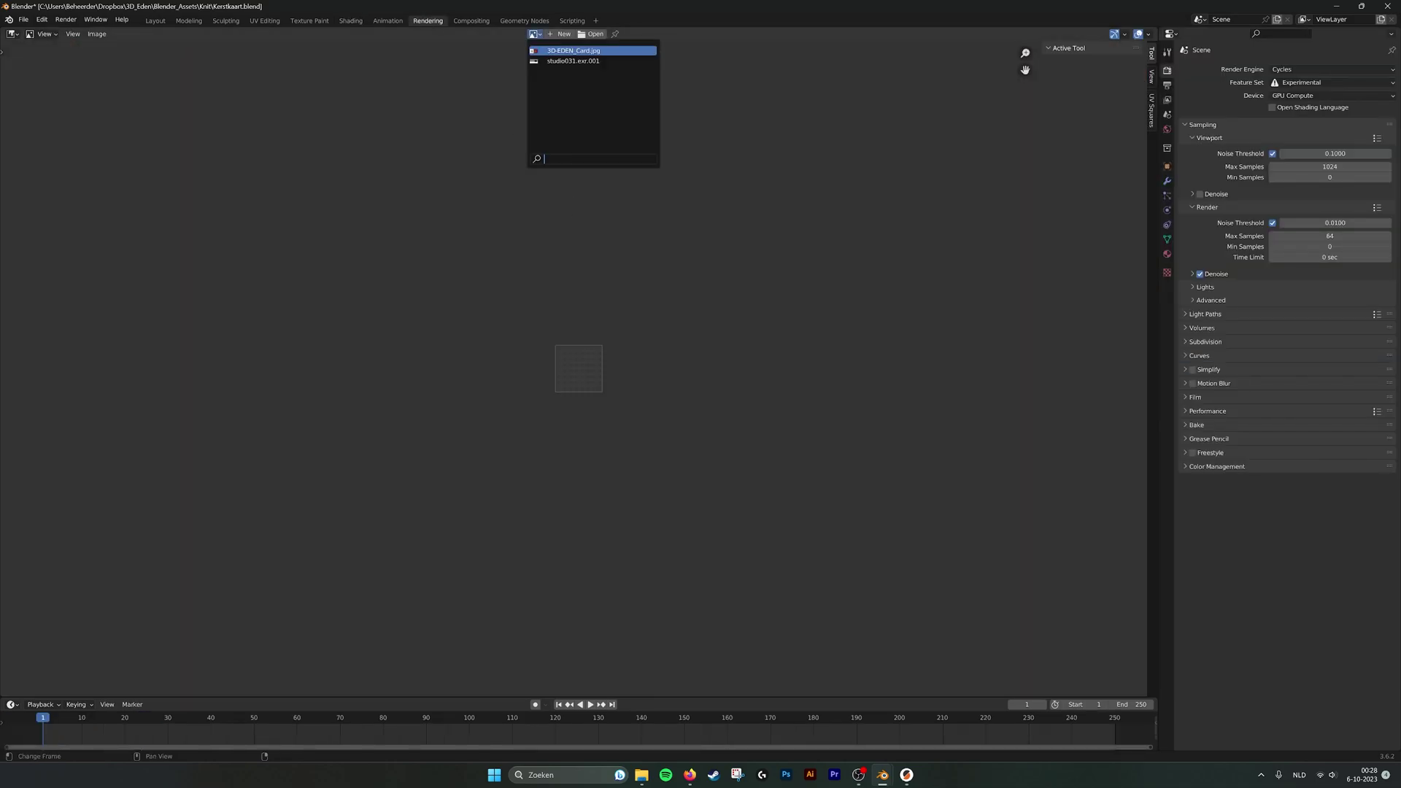
{"action": "left_click", "coordinate": [574, 50]}
{"action": "scroll", "coordinate": [609, 272], "scroll_direction": "up", "scroll_amount": 4}
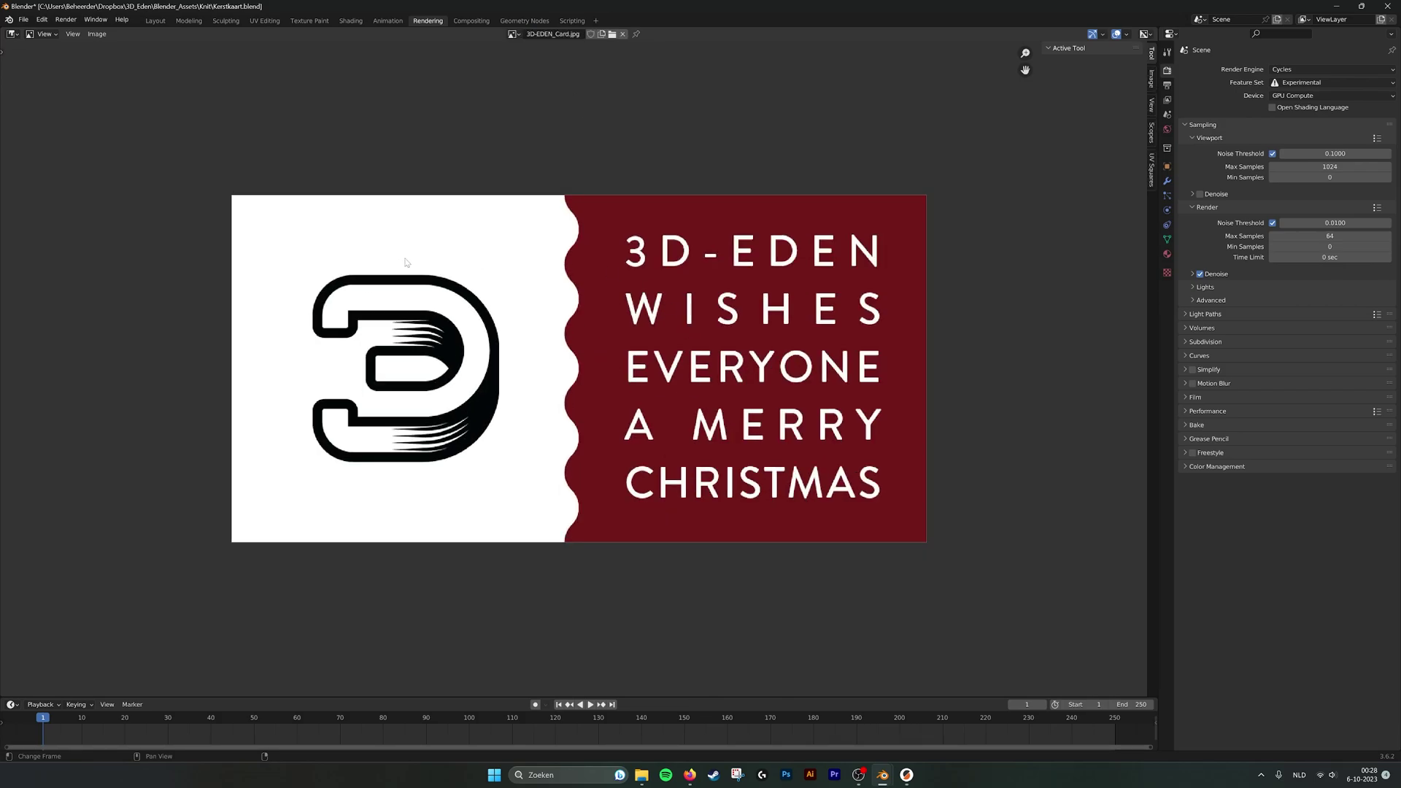
{"action": "left_click", "coordinate": [351, 22]}
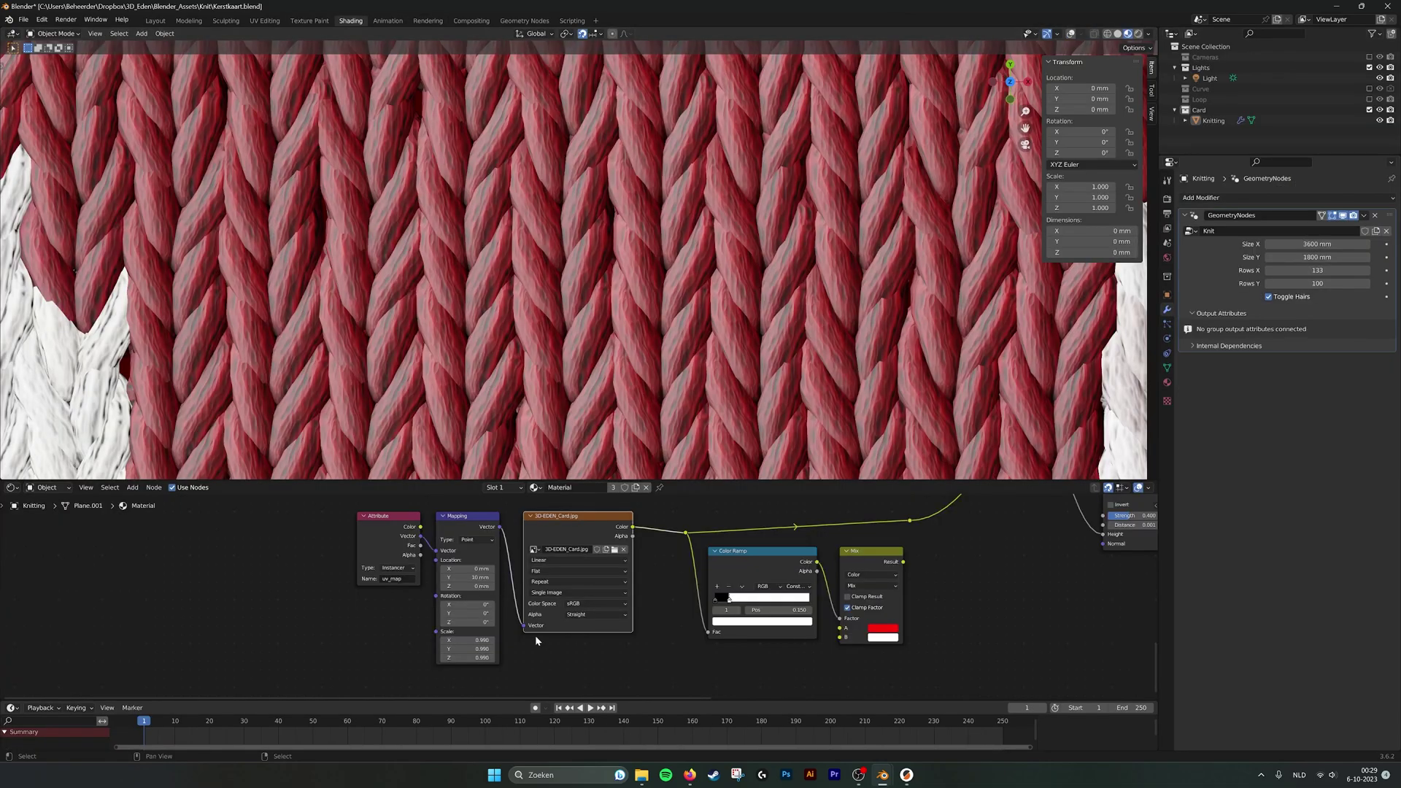
Examine the Instancer-type uv_map Attribute node feeding the card image and compare it with the coloured stitches in the viewport.
{"action": "middle_click_drag", "start_coordinate": [519, 634], "coordinate": [504, 654]}
{"action": "left_click", "coordinate": [348, 544]}
{"action": "middle_click_drag", "start_coordinate": [337, 582], "coordinate": [343, 574]}
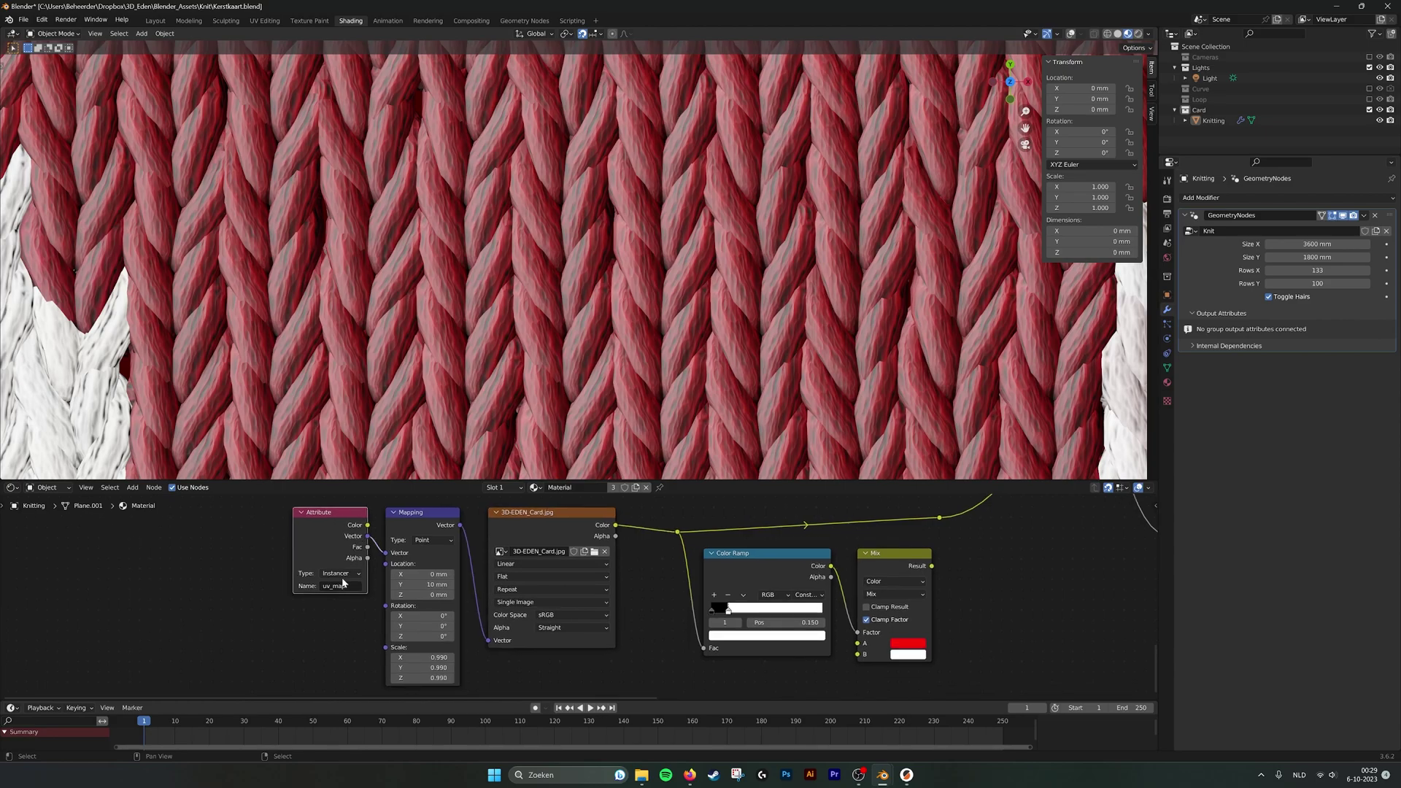
{"action": "scroll", "coordinate": [613, 440], "scroll_direction": "down", "scroll_amount": 2}
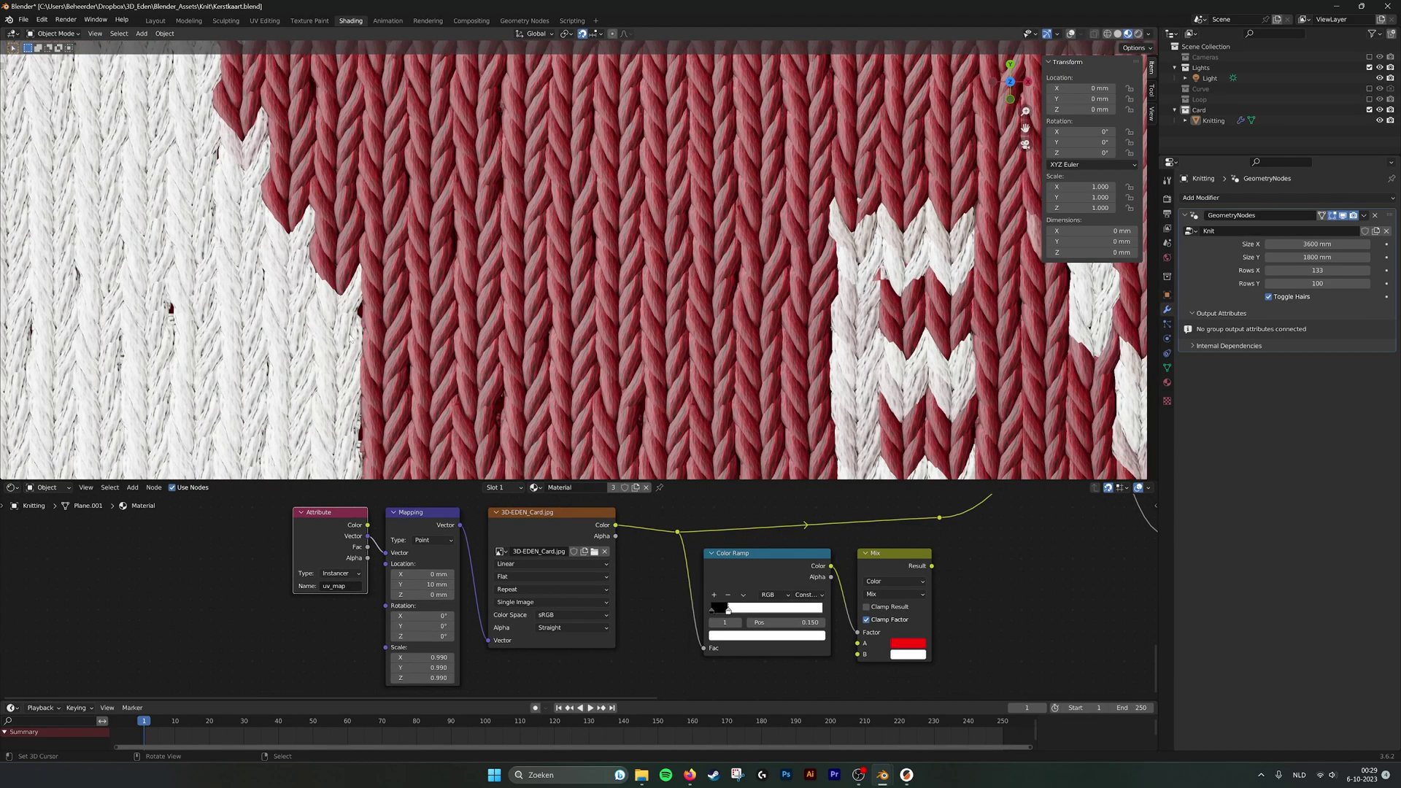
{"action": "left_click", "coordinate": [542, 527]}
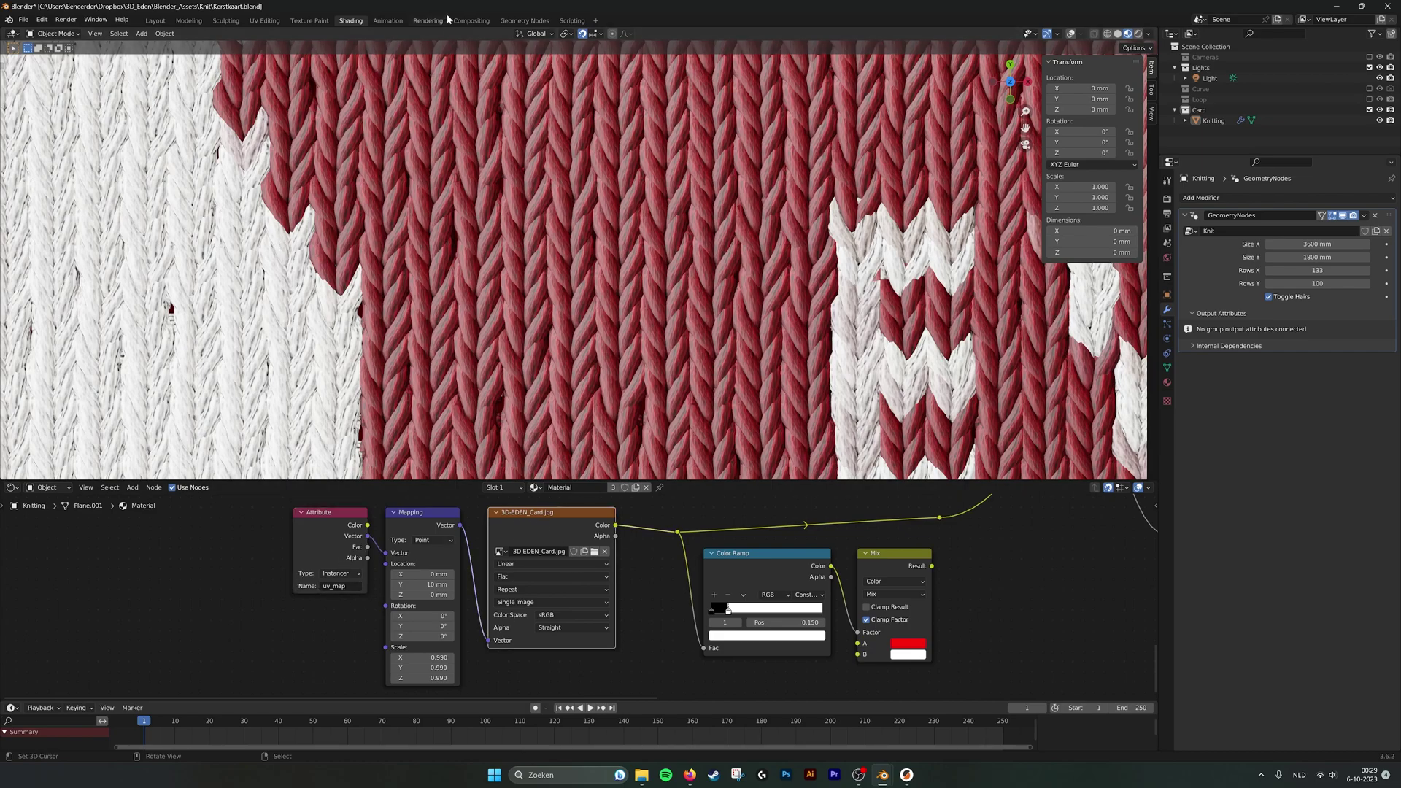
Switch to the Geometry Nodes workspace and trace the grid geometry from the Generate_Grid frame through to the Project_Knitted_Loops frame.
{"action": "left_click", "coordinate": [524, 20]}
{"action": "scroll", "coordinate": [437, 431], "scroll_direction": "up", "scroll_amount": 2}
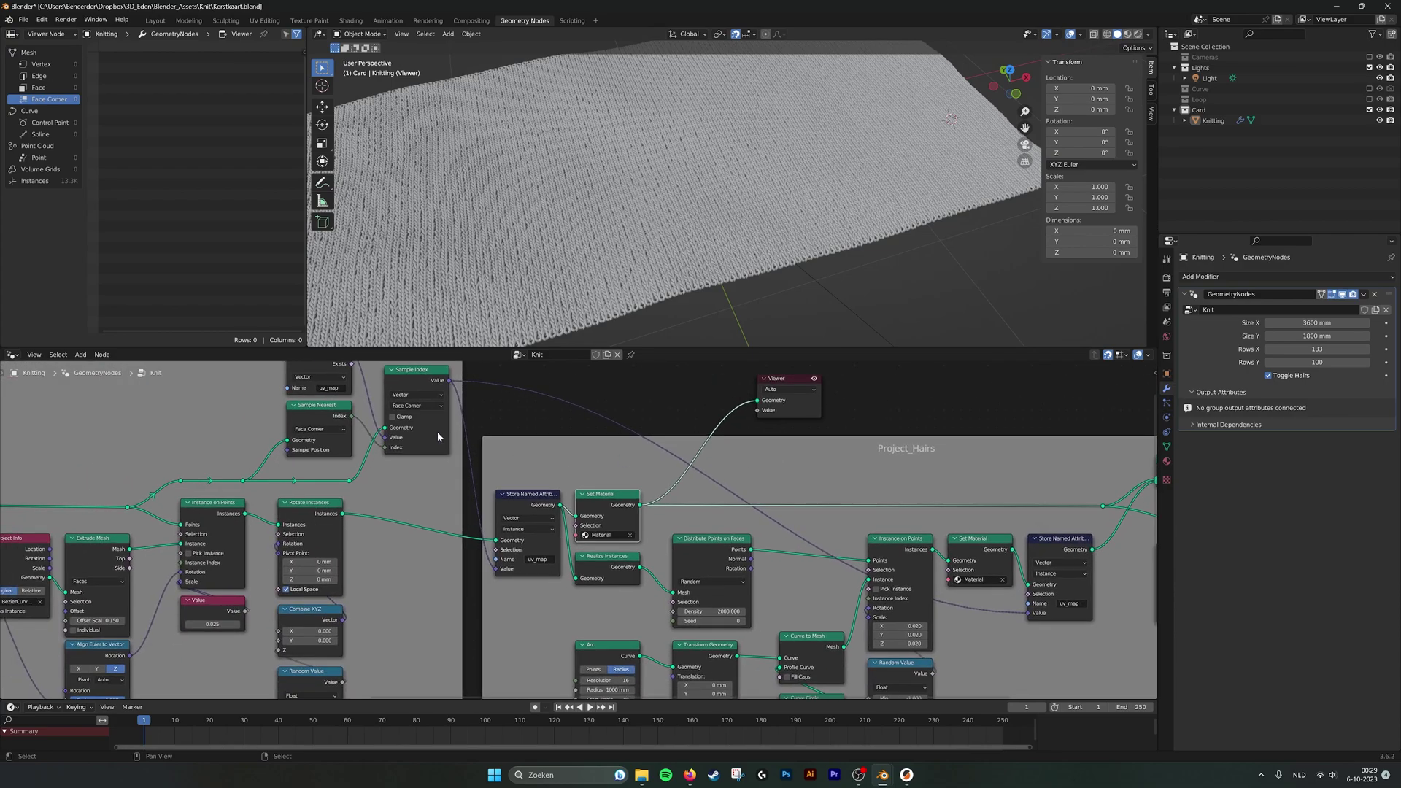
{"action": "middle_click_drag", "start_coordinate": [437, 432], "coordinate": [786, 416]}
{"action": "middle_click_drag", "start_coordinate": [381, 413], "coordinate": [496, 549]}
{"action": "scroll", "coordinate": [307, 532], "scroll_direction": "down", "scroll_amount": 3}
{"action": "middle_click_drag", "start_coordinate": [222, 525], "coordinate": [428, 497]}
{"action": "scroll", "coordinate": [430, 497], "scroll_direction": "up", "scroll_amount": 2}
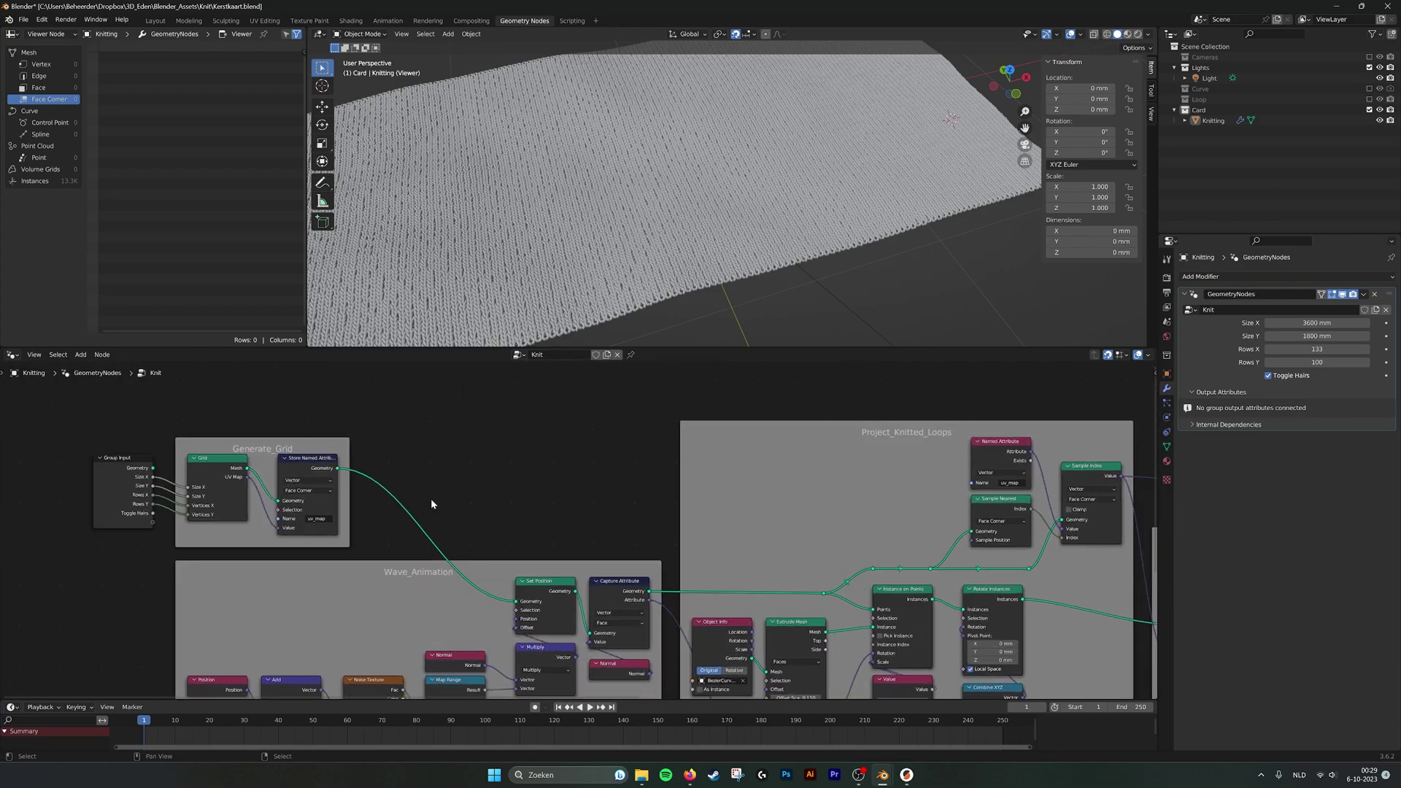
{"action": "middle_click_drag", "start_coordinate": [699, 518], "coordinate": [289, 506]}
{"action": "scroll", "coordinate": [879, 496], "scroll_direction": "up", "scroll_amount": 1}
{"action": "middle_click_drag", "start_coordinate": [879, 496], "coordinate": [682, 487]}
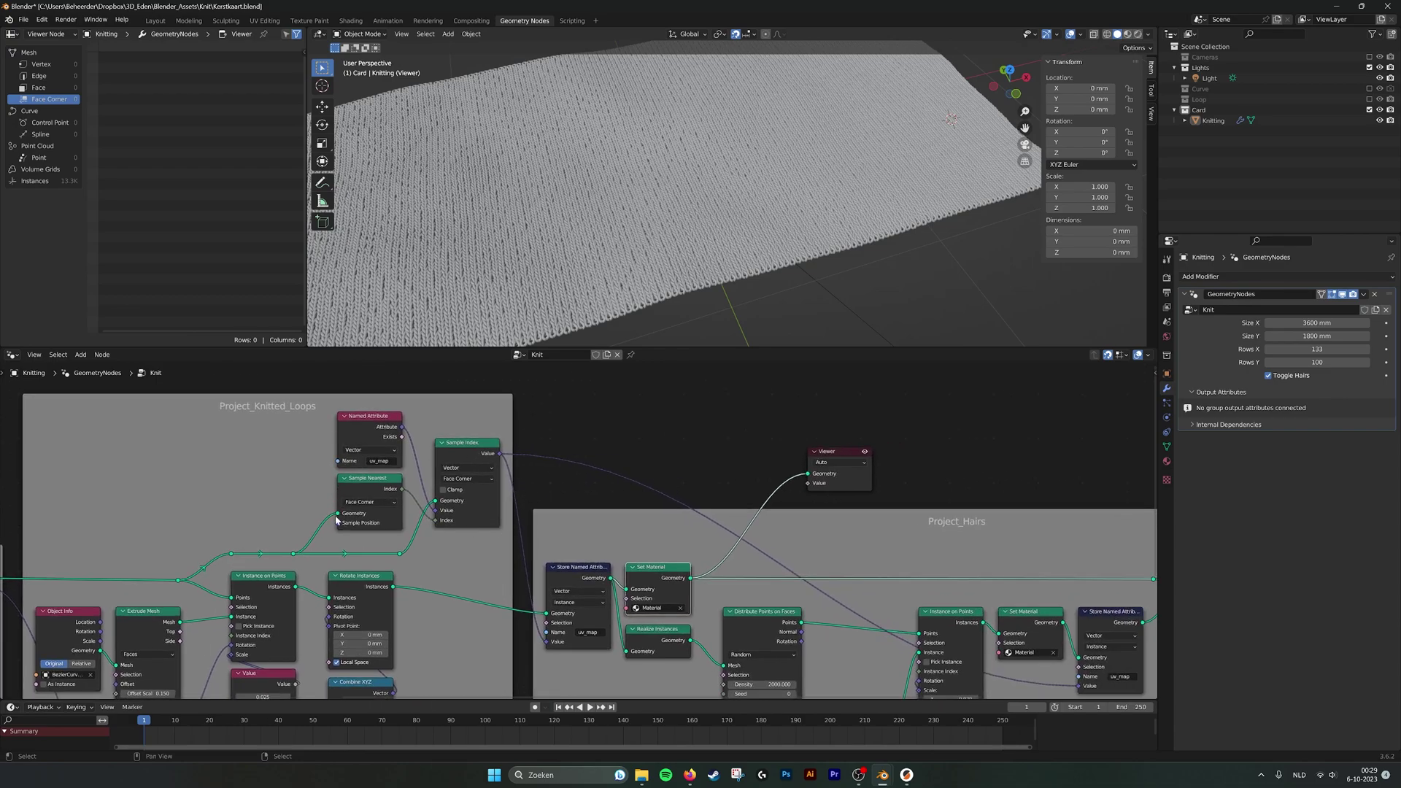
Trace how the Sample Nearest and Sample Index nodes pass uv_map into the first Store Named Attribute node in Project_Hairs.
{"action": "middle_click_drag", "start_coordinate": [336, 519], "coordinate": [357, 516]}
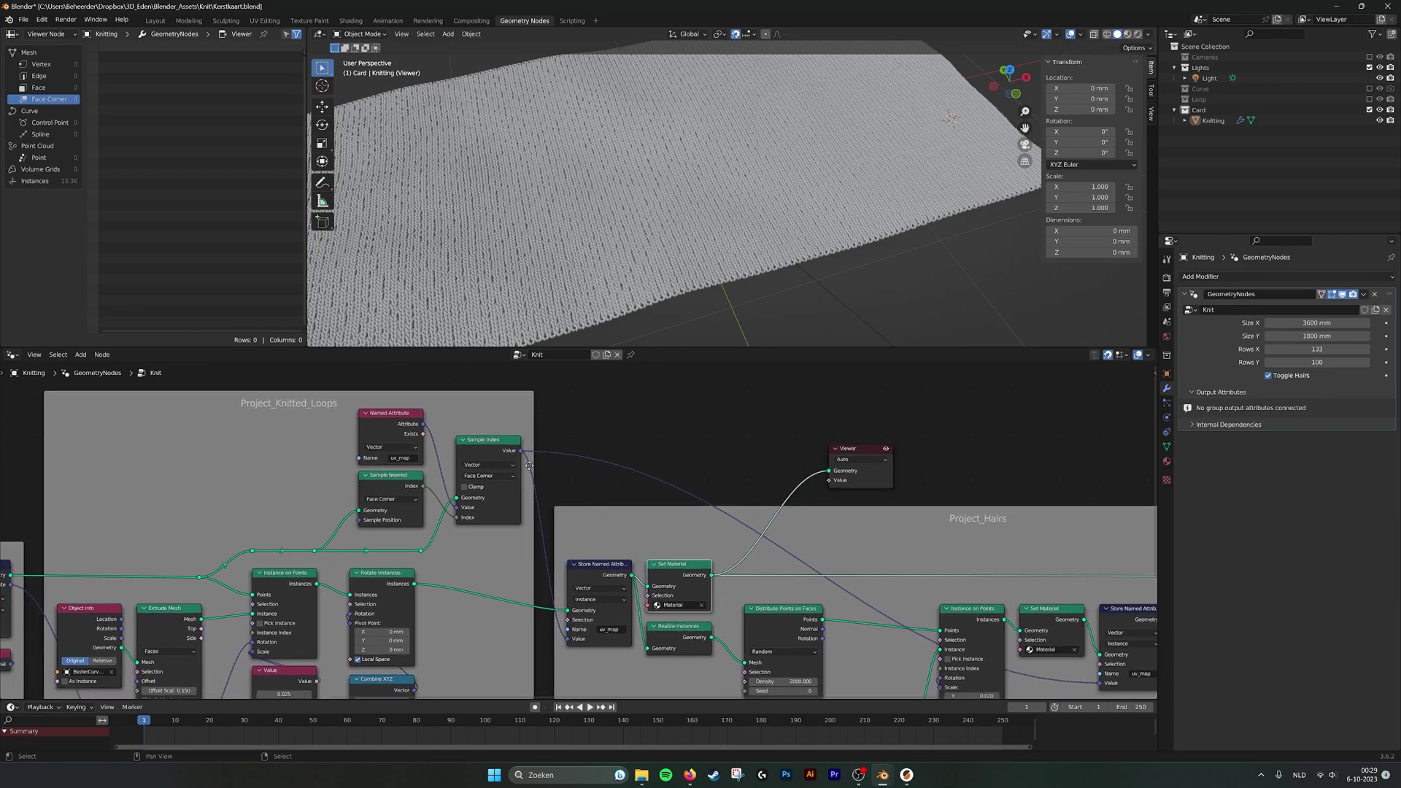
{"action": "middle_click_drag", "start_coordinate": [542, 499], "coordinate": [914, 477]}
{"action": "middle_click_drag", "start_coordinate": [151, 460], "coordinate": [226, 479]}
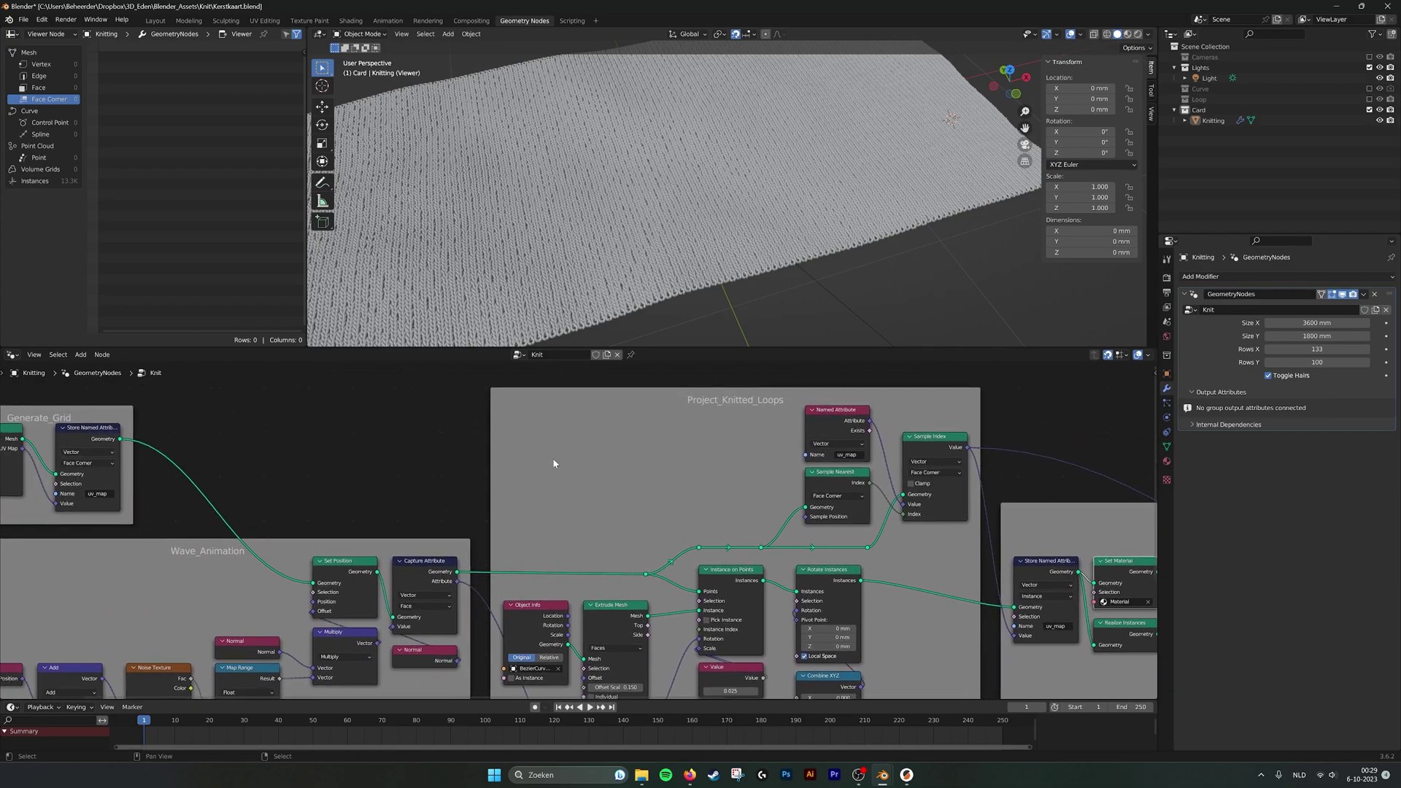
{"action": "middle_click_drag", "start_coordinate": [554, 463], "coordinate": [395, 513]}
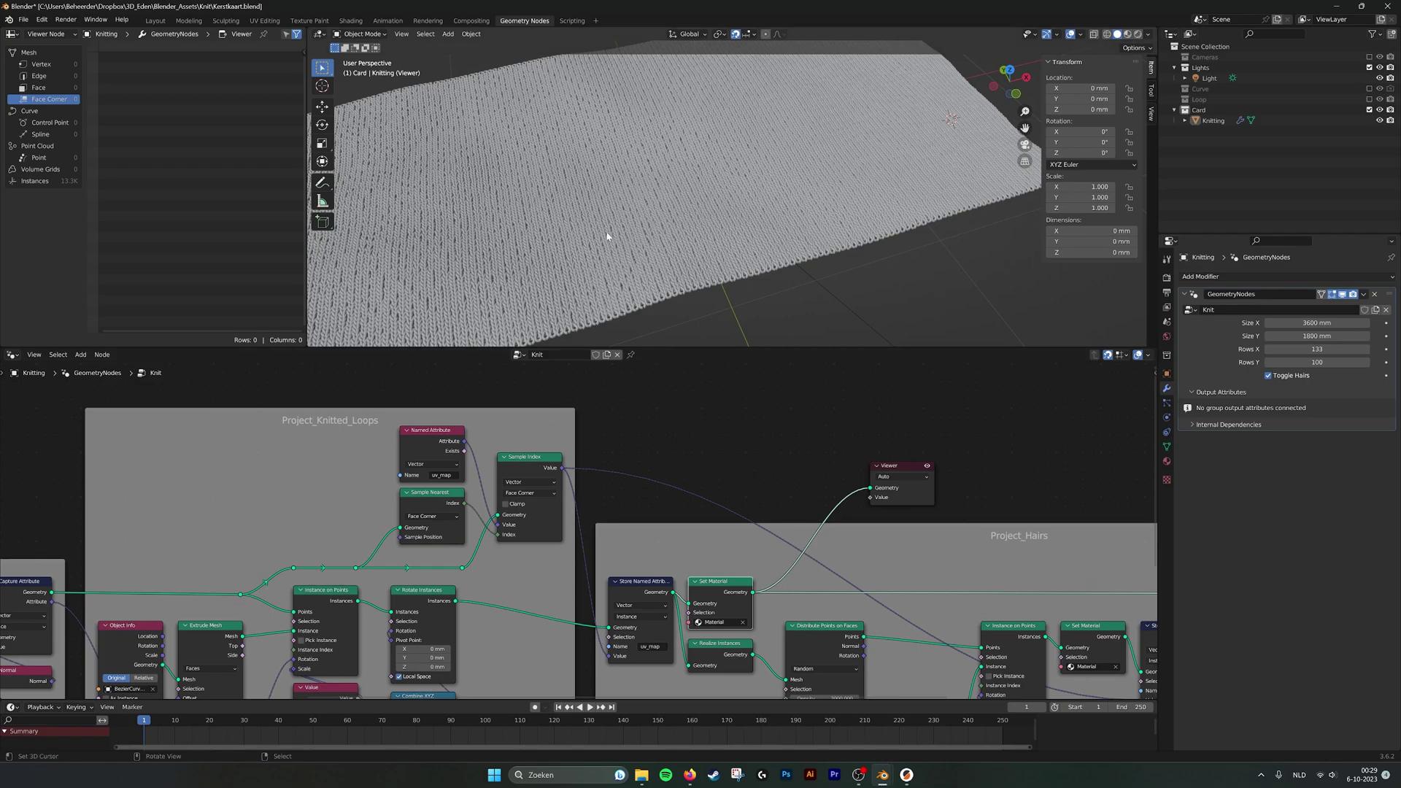
{"action": "middle_click_drag", "start_coordinate": [454, 477], "coordinate": [482, 526]}
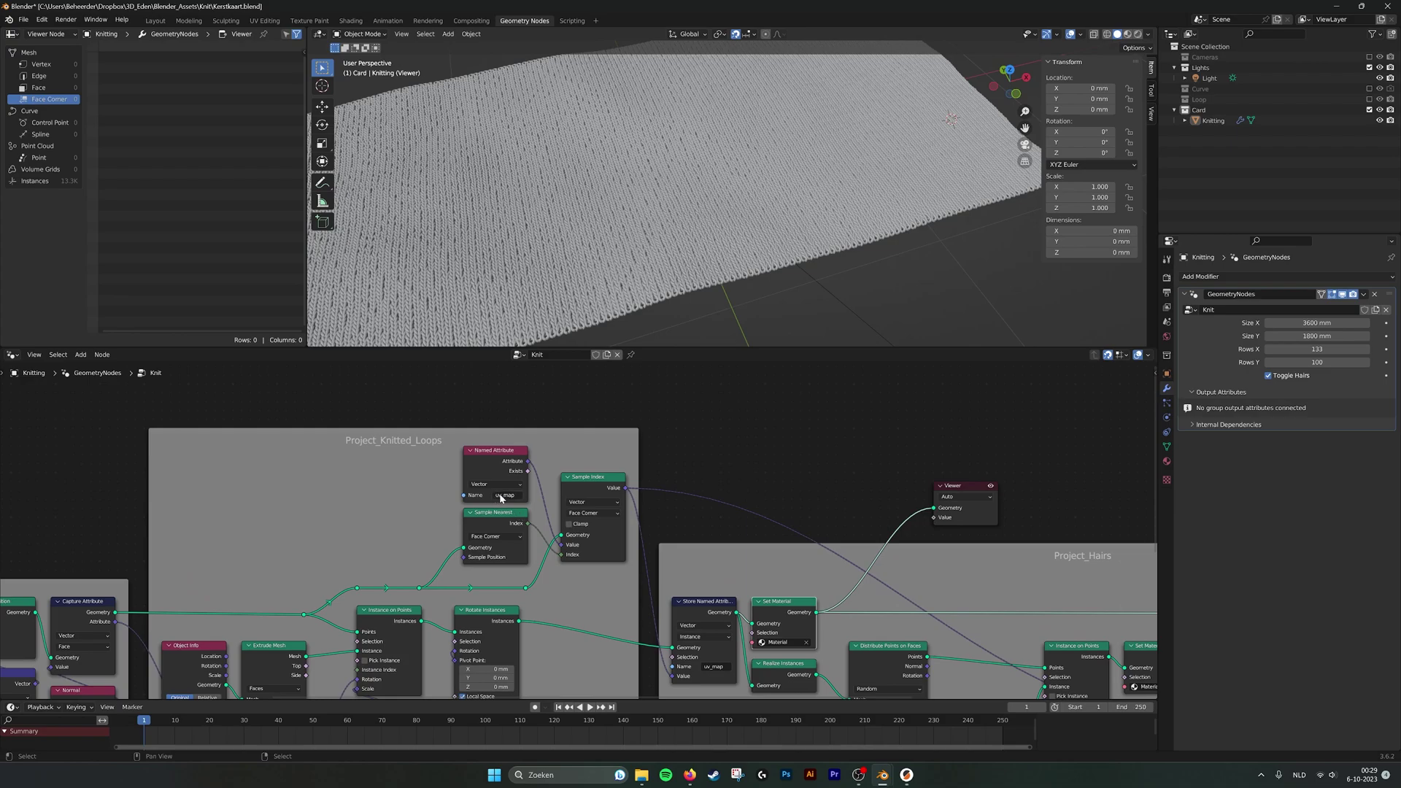
{"action": "middle_click_drag", "start_coordinate": [704, 516], "coordinate": [656, 464]}
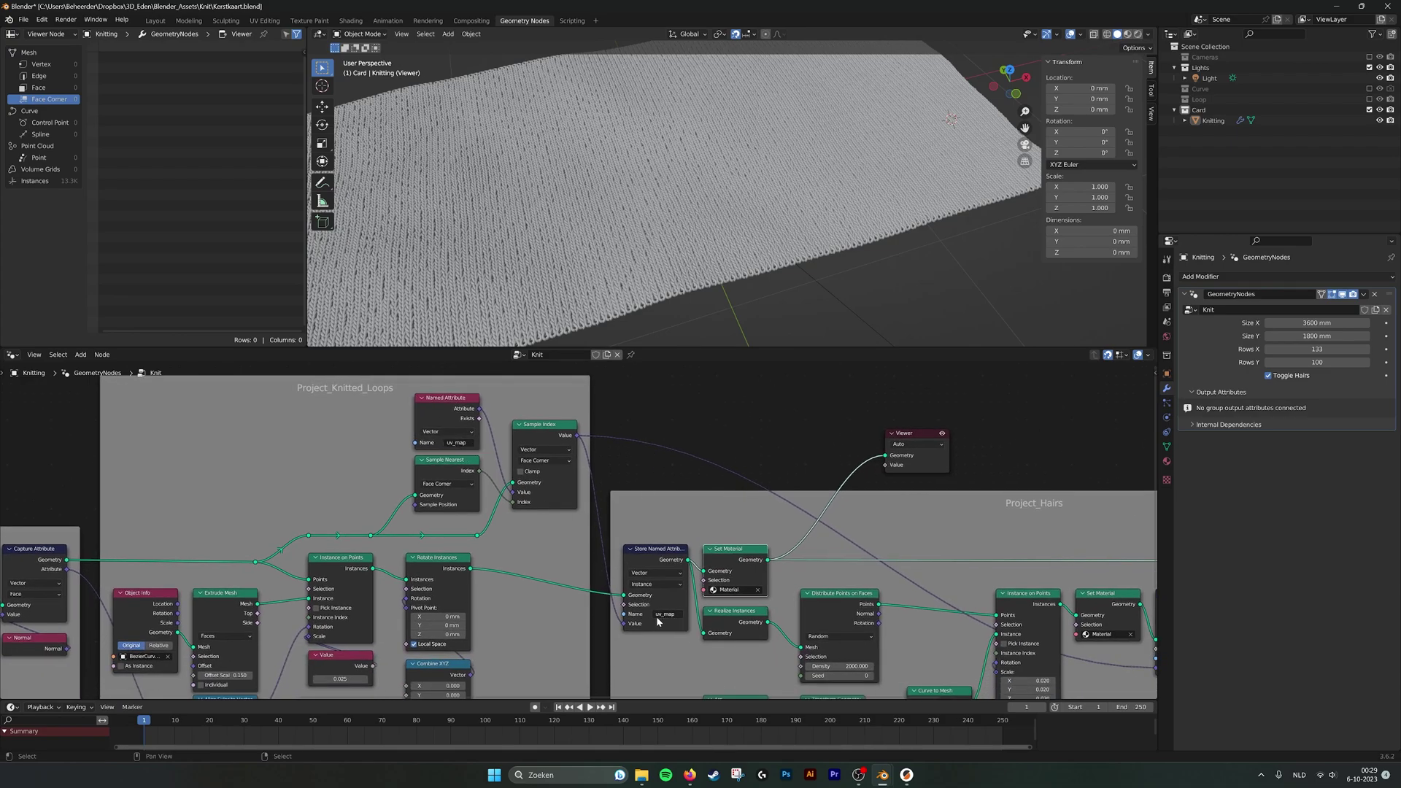
{"action": "middle_click_drag", "start_coordinate": [664, 614], "coordinate": [659, 636]}
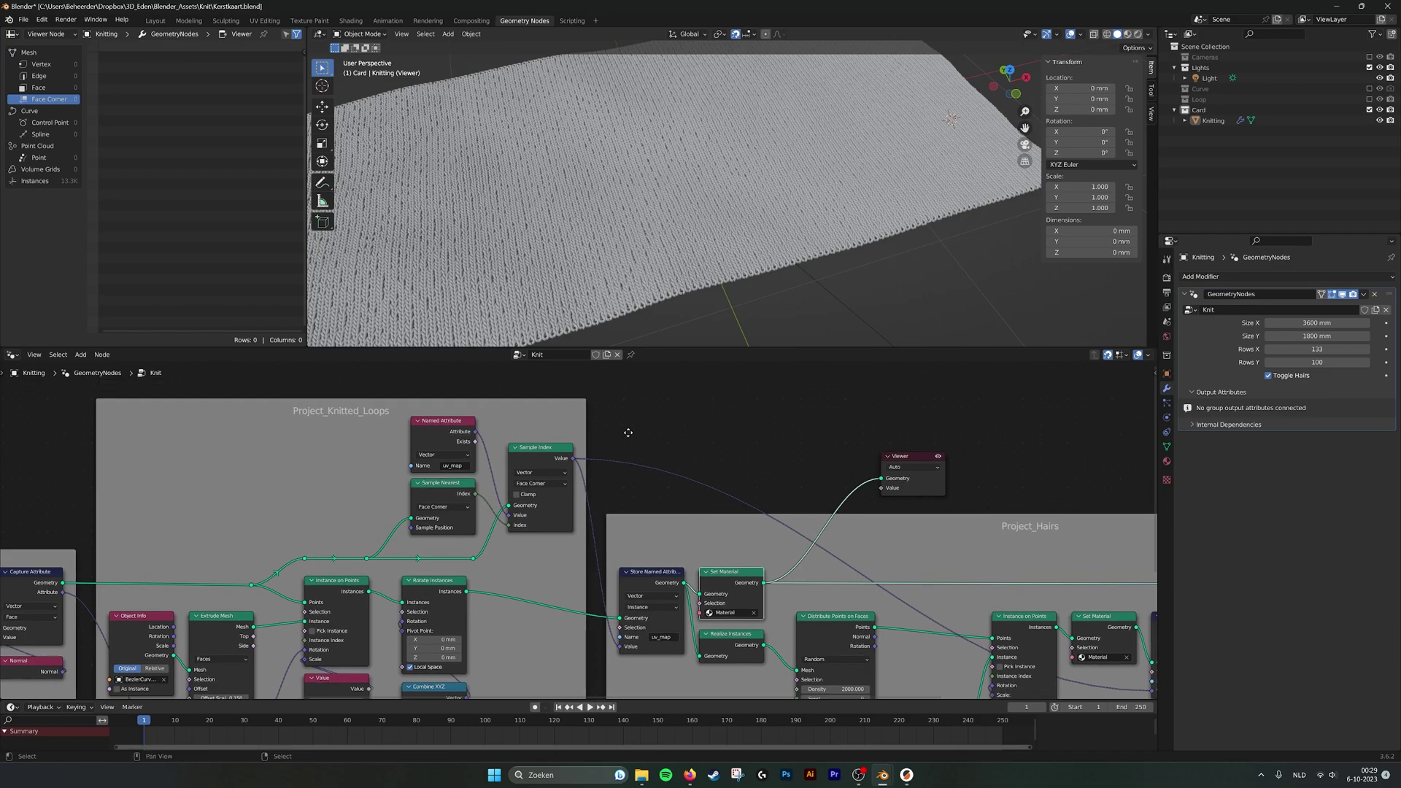
Return to the Shading workspace and examine the uv_map Attribute and Mapping nodes alongside the whole knitted card.
{"action": "left_click", "coordinate": [351, 20]}
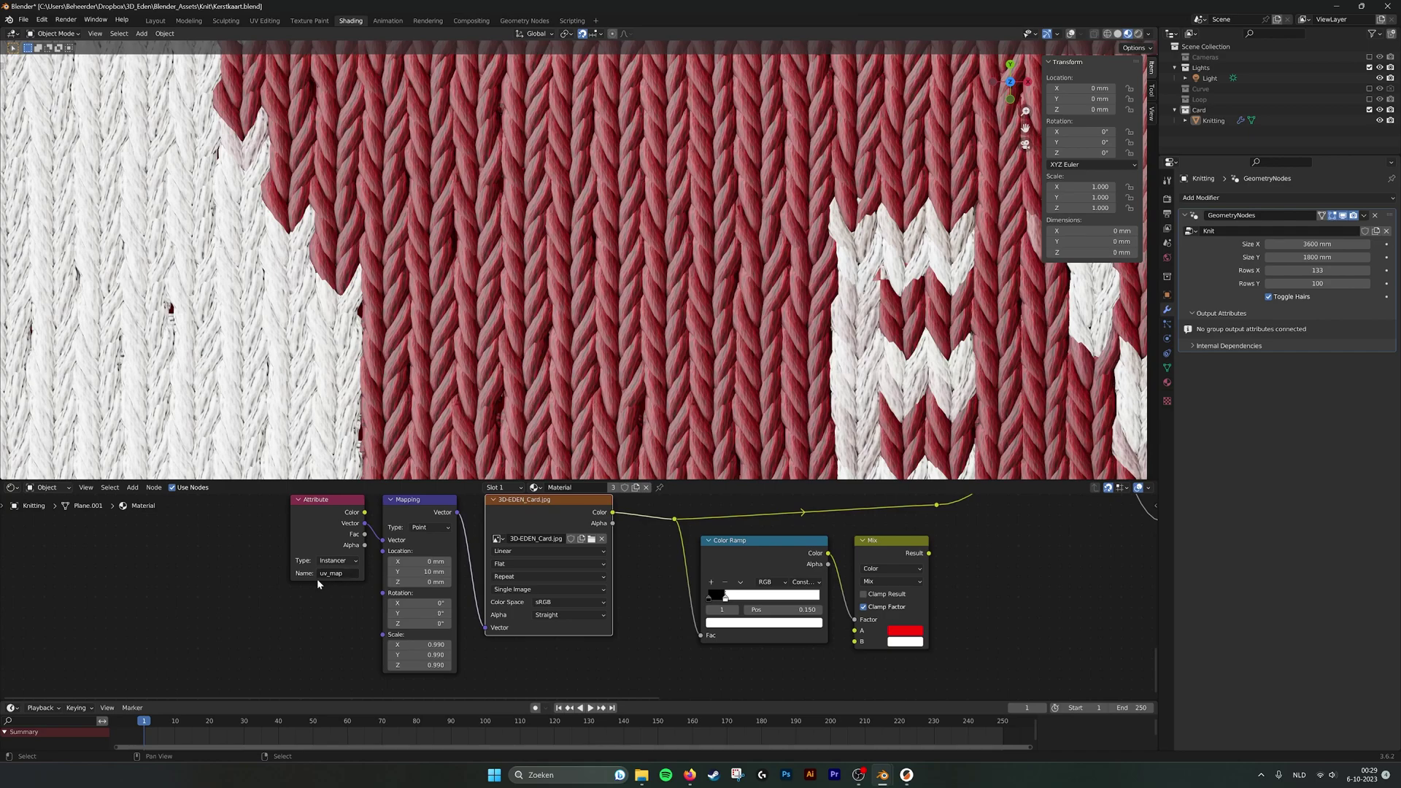
{"action": "middle_click_drag", "start_coordinate": [325, 571], "coordinate": [248, 572]}
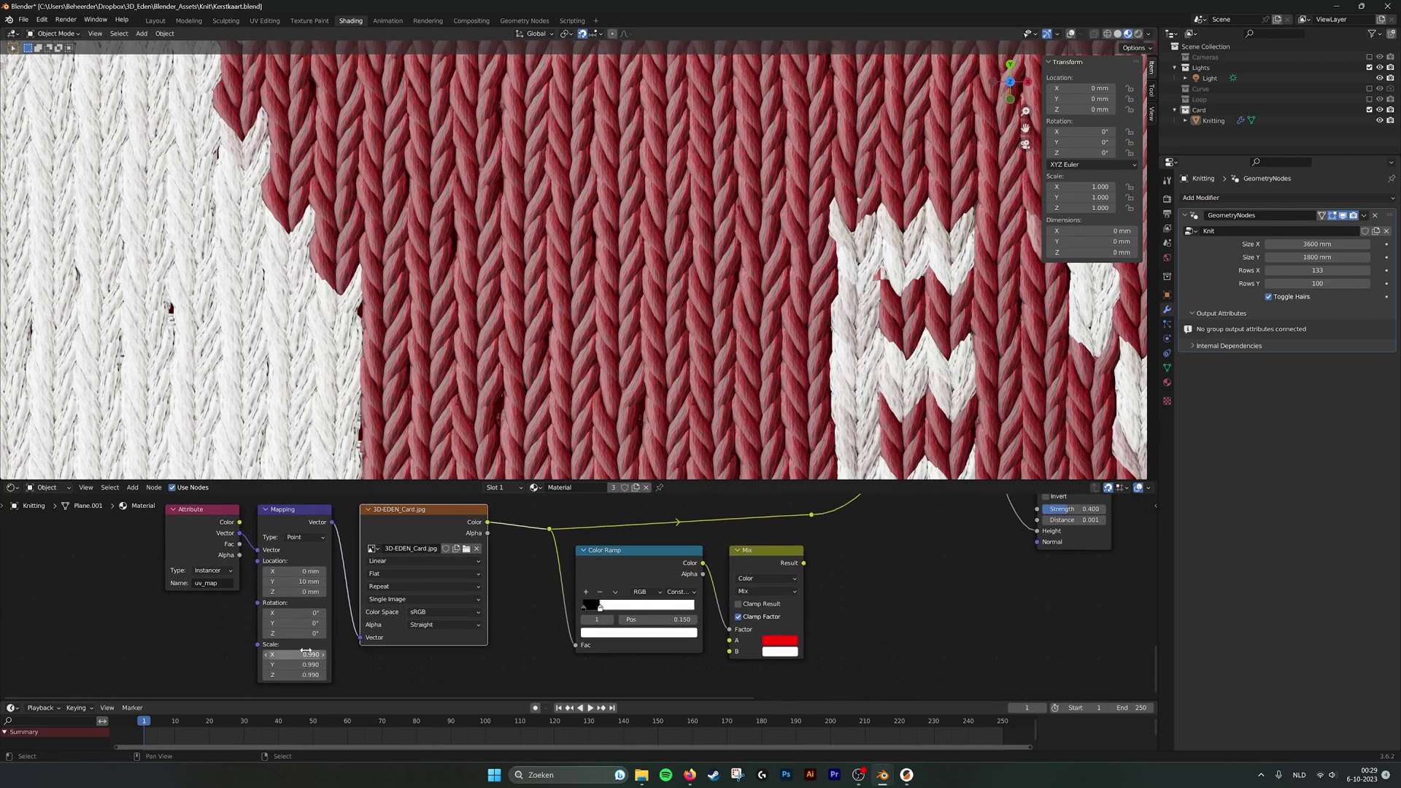
{"action": "scroll", "coordinate": [746, 368], "scroll_direction": "down", "scroll_amount": 10}
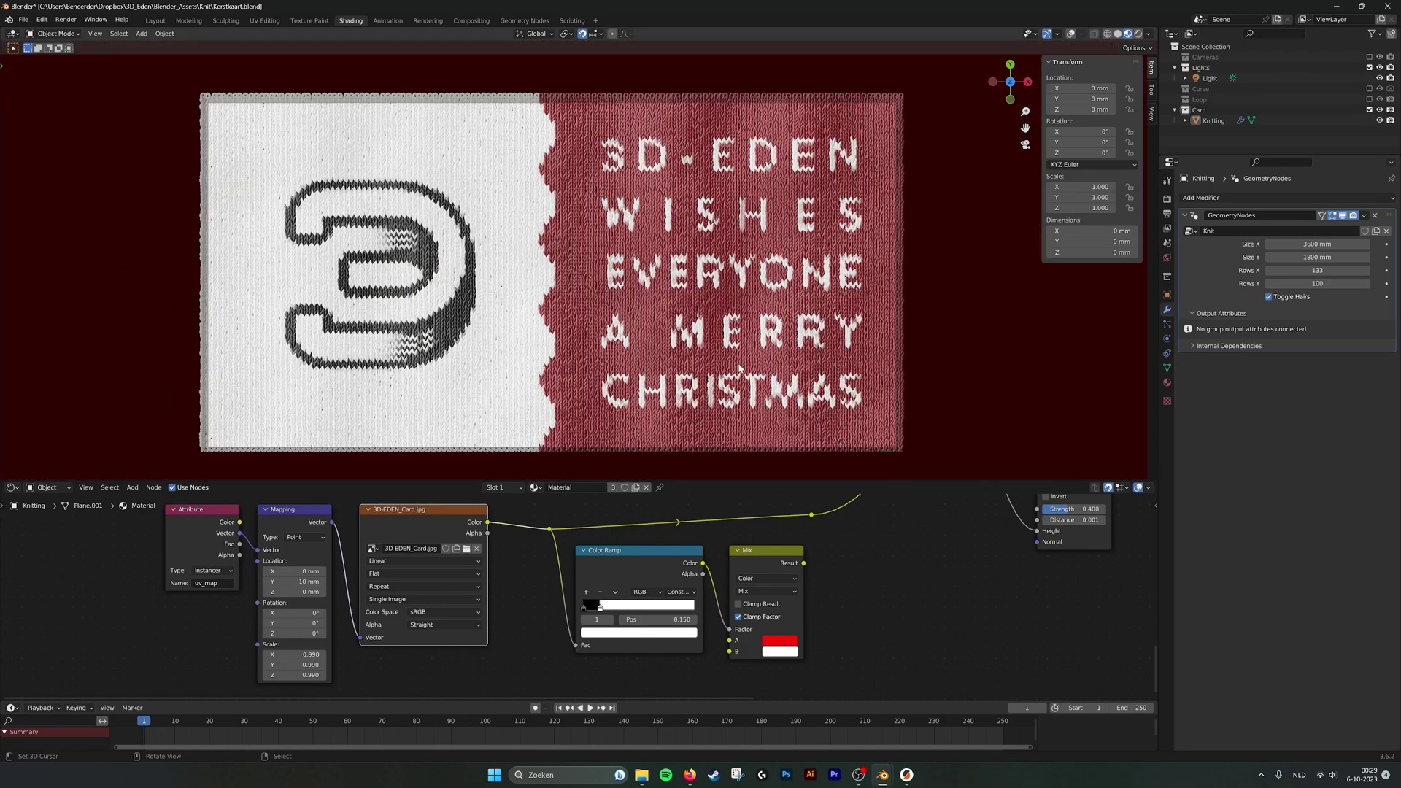
{"action": "scroll", "coordinate": [350, 661], "scroll_direction": "up", "scroll_amount": 1}
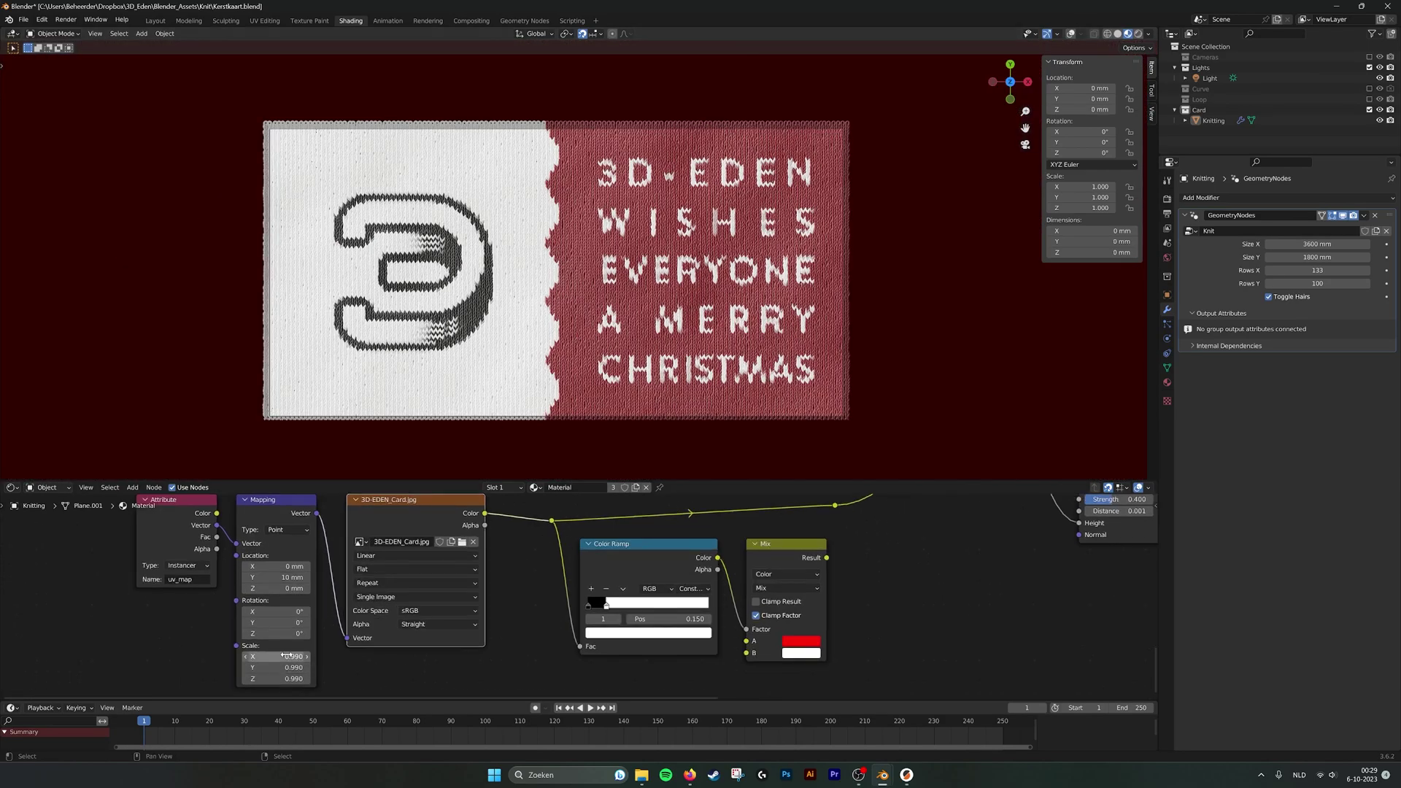
Try a different X scale on the card image's Mapping node and undo the change.
{"action": "left_click_drag", "start_coordinate": [276, 656], "coordinate": [382, 656]}
{"action": "key", "text": "ctrl+z"}
{"action": "mouse_move", "coordinate": [276, 577]}
{"action": "left_mouse_down", "text": "shift"}
{"action": "mouse_move", "coordinate": [237, 577]}
{"action": "mouse_move", "coordinate": [301, 577]}
{"action": "mouse_move", "coordinate": [277, 577]}
{"action": "left_mouse_up", "text": "shift"}
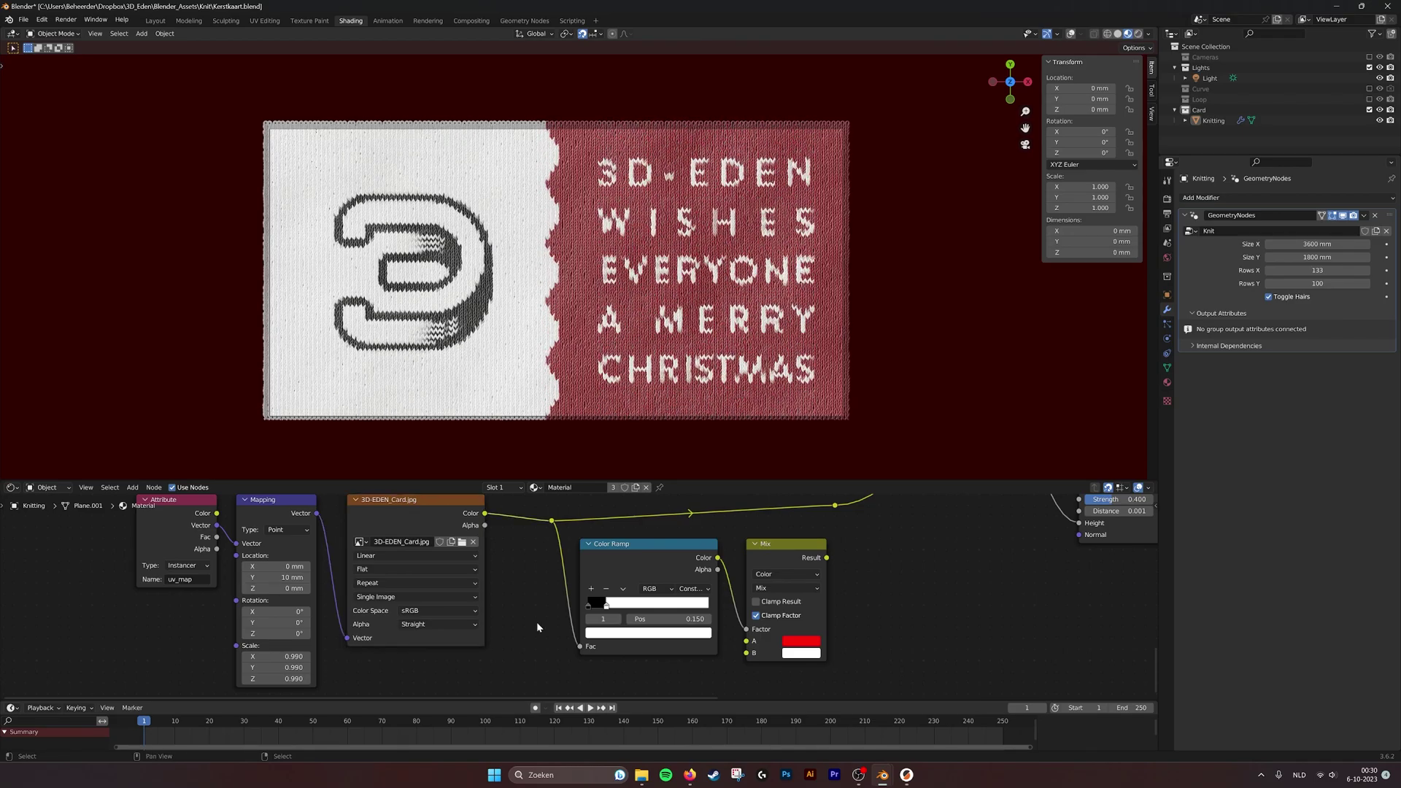
Examine the card's Image Texture node and look through the Textures folder for a replacement image without loading one.
{"action": "scroll", "coordinate": [493, 550], "scroll_direction": "down", "scroll_amount": 2}
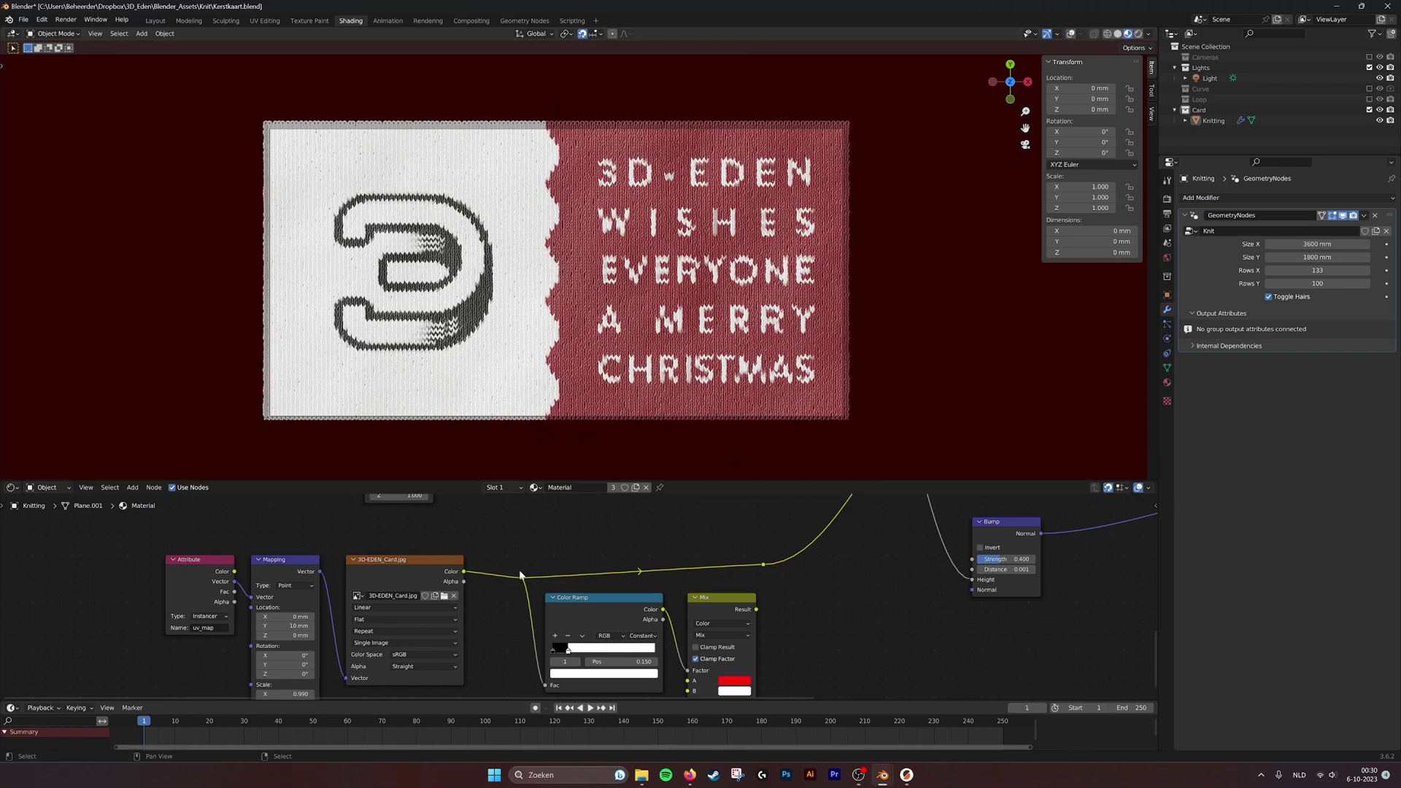
{"action": "middle_click_drag", "start_coordinate": [523, 563], "coordinate": [651, 540]}
{"action": "scroll", "coordinate": [550, 559], "scroll_direction": "up", "scroll_amount": 1}
{"action": "scroll", "coordinate": [615, 546], "scroll_direction": "up", "scroll_amount": 1}
{"action": "middle_click_drag", "start_coordinate": [494, 535], "coordinate": [509, 545]}
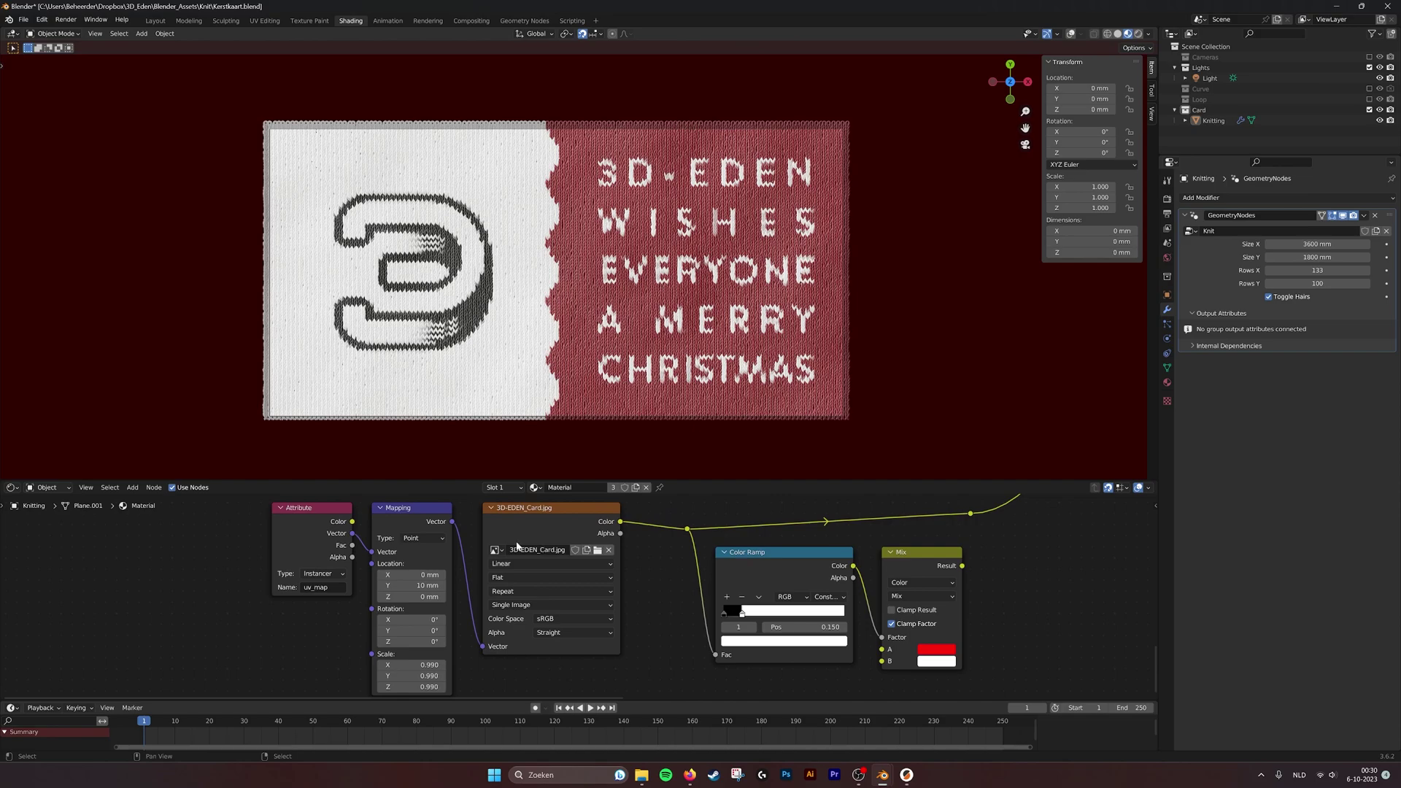
{"action": "left_click", "coordinate": [597, 551]}
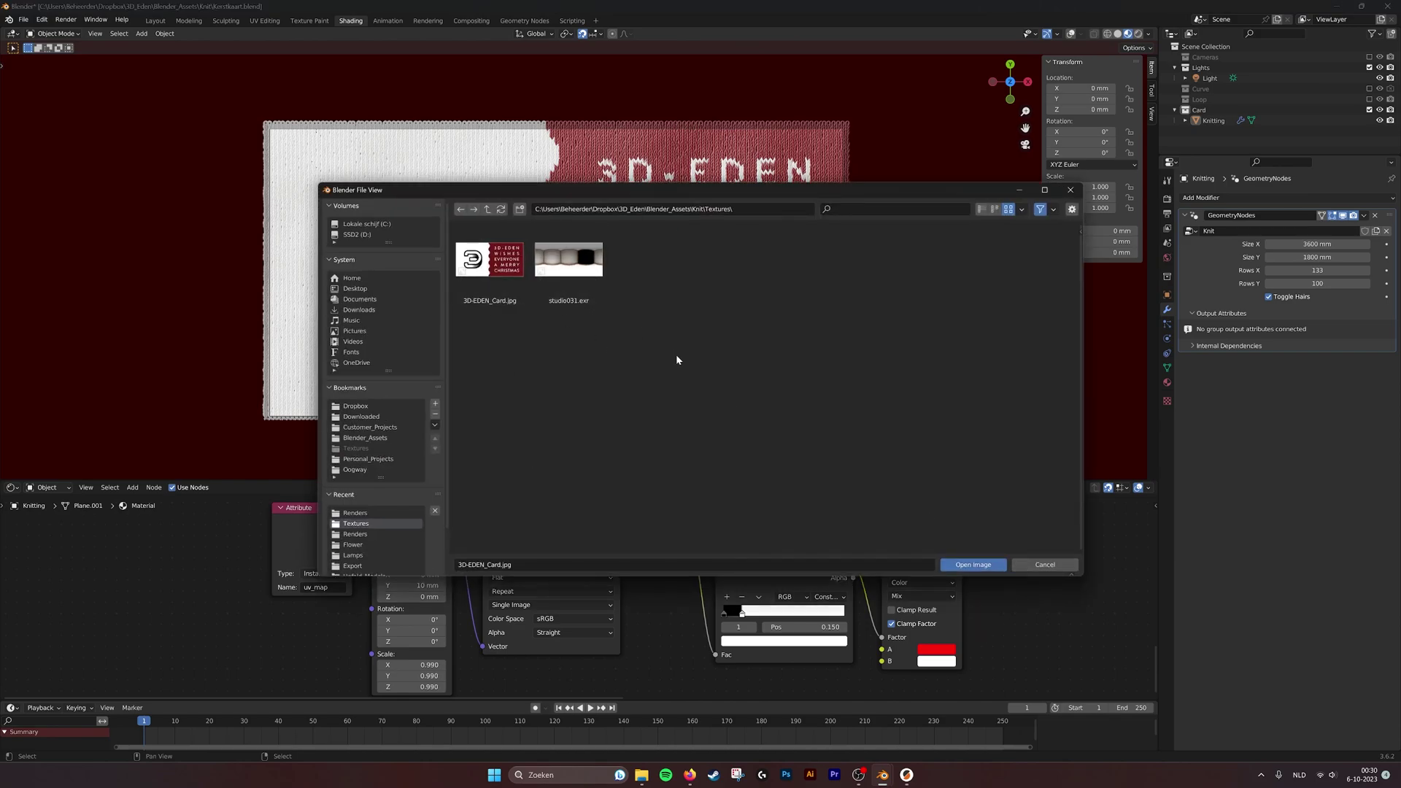
{"action": "left_click", "coordinate": [1045, 565]}
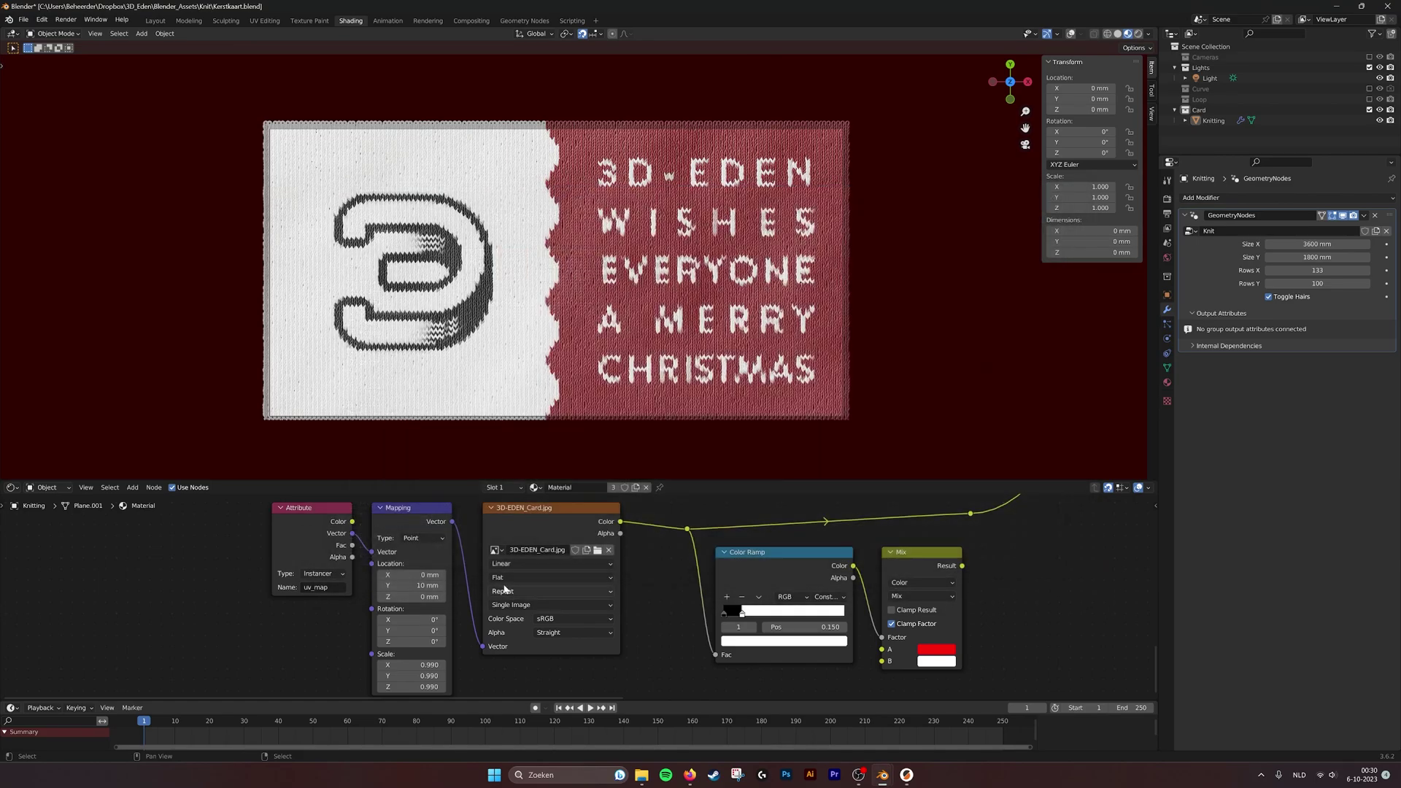
{"action": "left_click", "coordinate": [496, 551]}
{"action": "scroll", "coordinate": [710, 580], "scroll_direction": "down", "scroll_amount": 3}
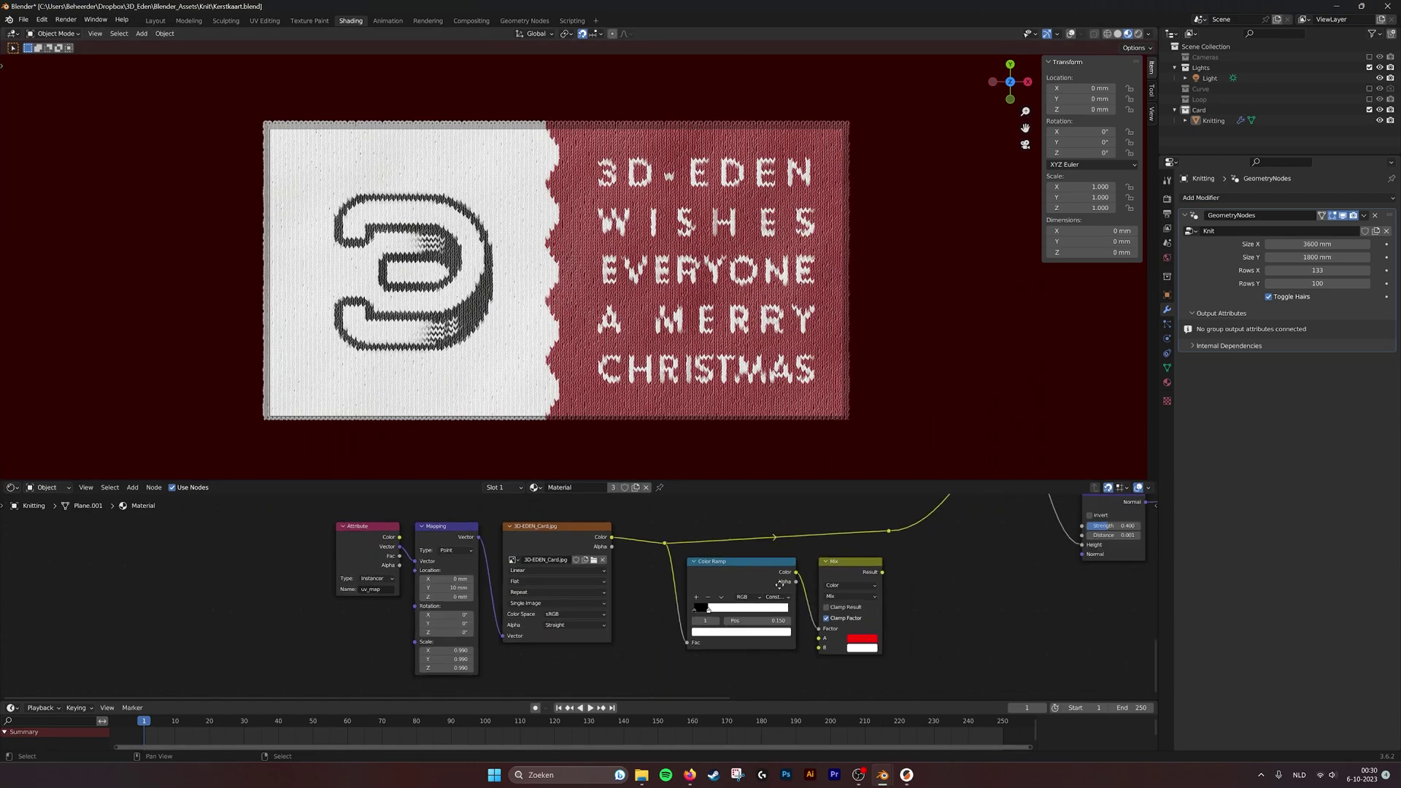
{"action": "mouse_move", "coordinate": [775, 583]}
{"action": "middle_mouse_down"}
{"action": "mouse_move", "coordinate": [700, 589]}
{"action": "mouse_move", "coordinate": [687, 613]}
{"action": "mouse_move", "coordinate": [550, 606]}
{"action": "mouse_move", "coordinate": [784, 565]}
{"action": "middle_mouse_up"}
{"action": "scroll", "coordinate": [766, 568], "scroll_direction": "down", "scroll_amount": 2}
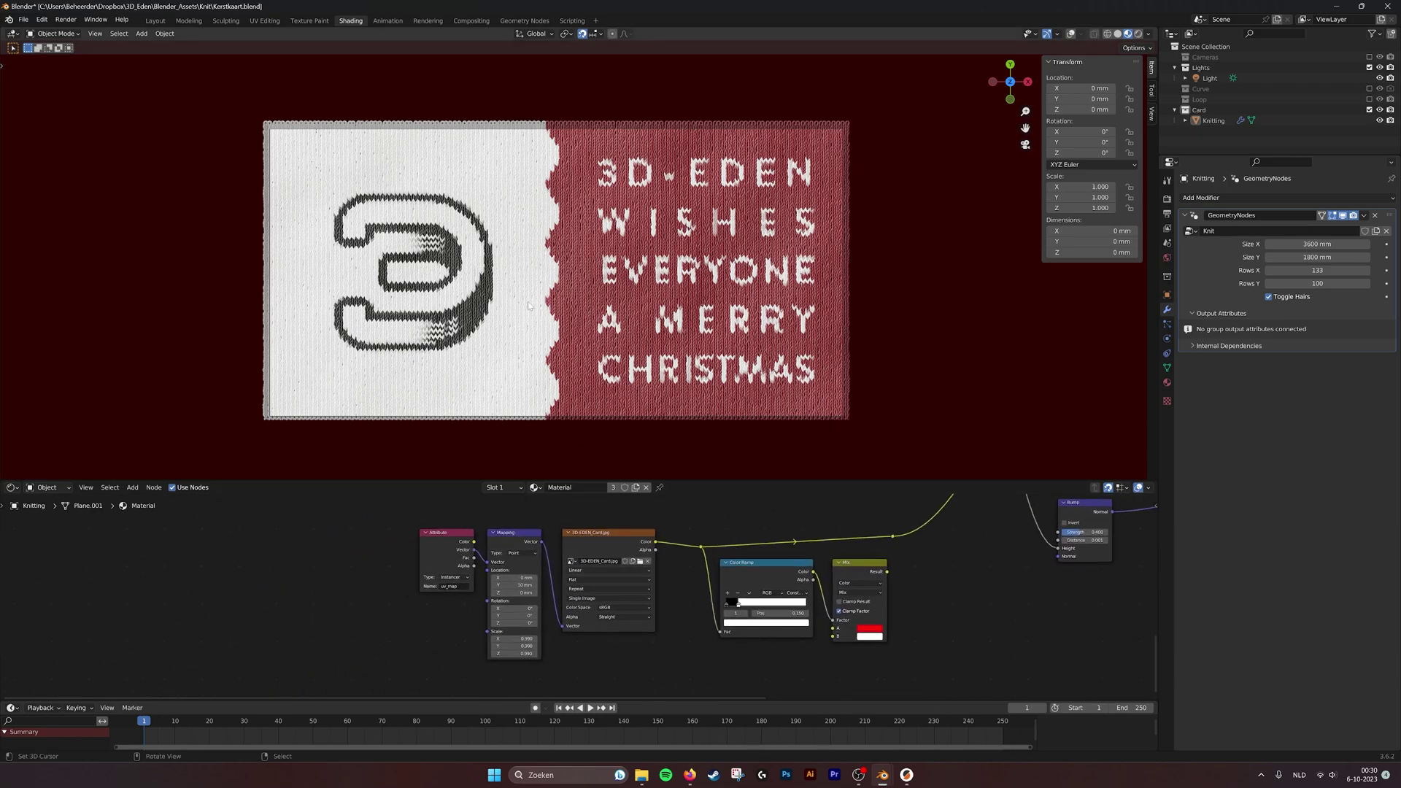
Switch to the Geometry Nodes workspace and examine the node chain in the Project_Hairs frame through to the Group Output.
{"action": "left_click", "coordinate": [523, 21]}
{"action": "scroll", "coordinate": [620, 455], "scroll_direction": "up", "scroll_amount": 3}
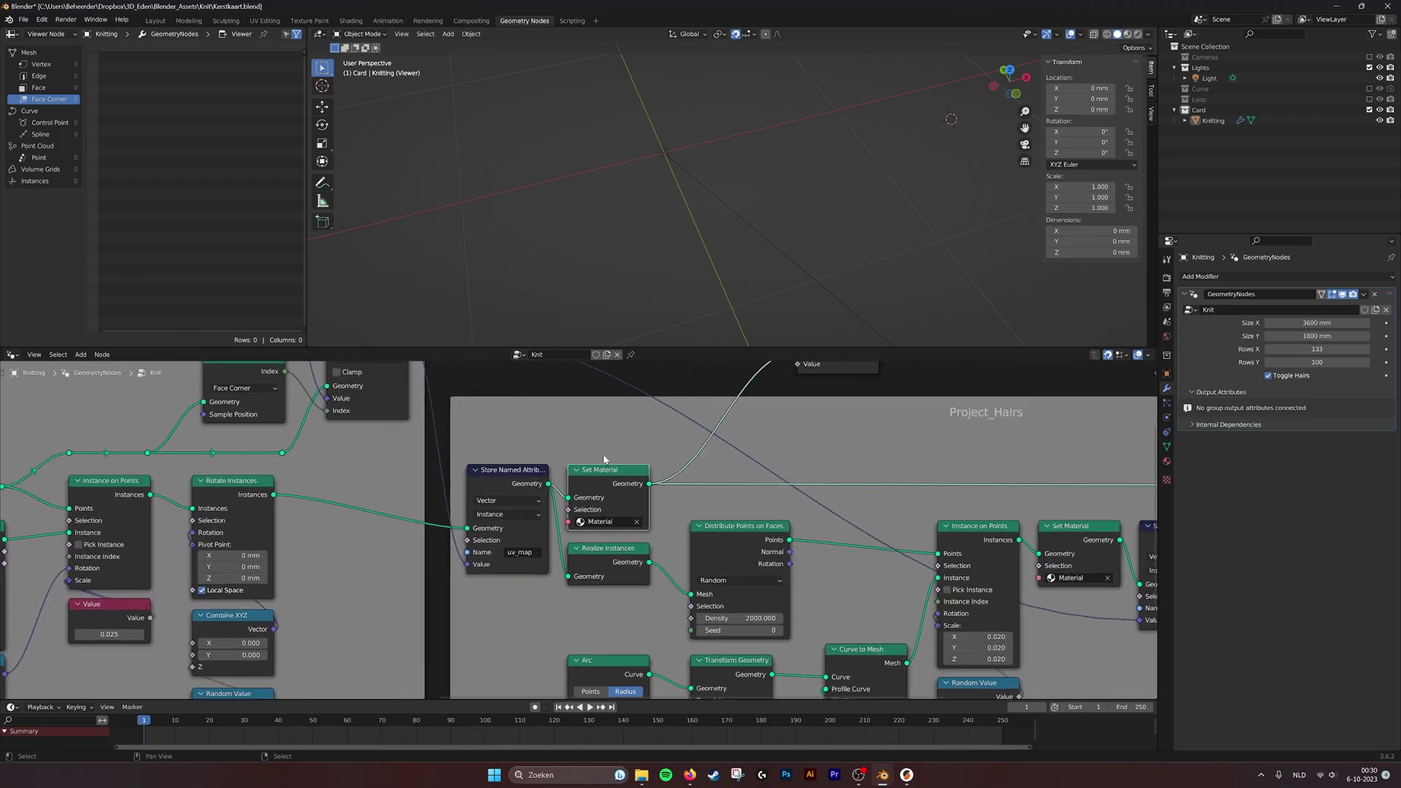
{"action": "middle_click_drag", "start_coordinate": [620, 531], "coordinate": [599, 536]}
{"action": "middle_click_drag", "start_coordinate": [641, 477], "coordinate": [582, 505]}
{"action": "scroll", "coordinate": [582, 505], "scroll_direction": "down", "scroll_amount": 2}
{"action": "middle_click_drag", "start_coordinate": [593, 574], "coordinate": [390, 595]}
{"action": "scroll", "coordinate": [389, 594], "scroll_direction": "down", "scroll_amount": 2}
{"action": "middle_click_drag", "start_coordinate": [686, 603], "coordinate": [578, 545]}
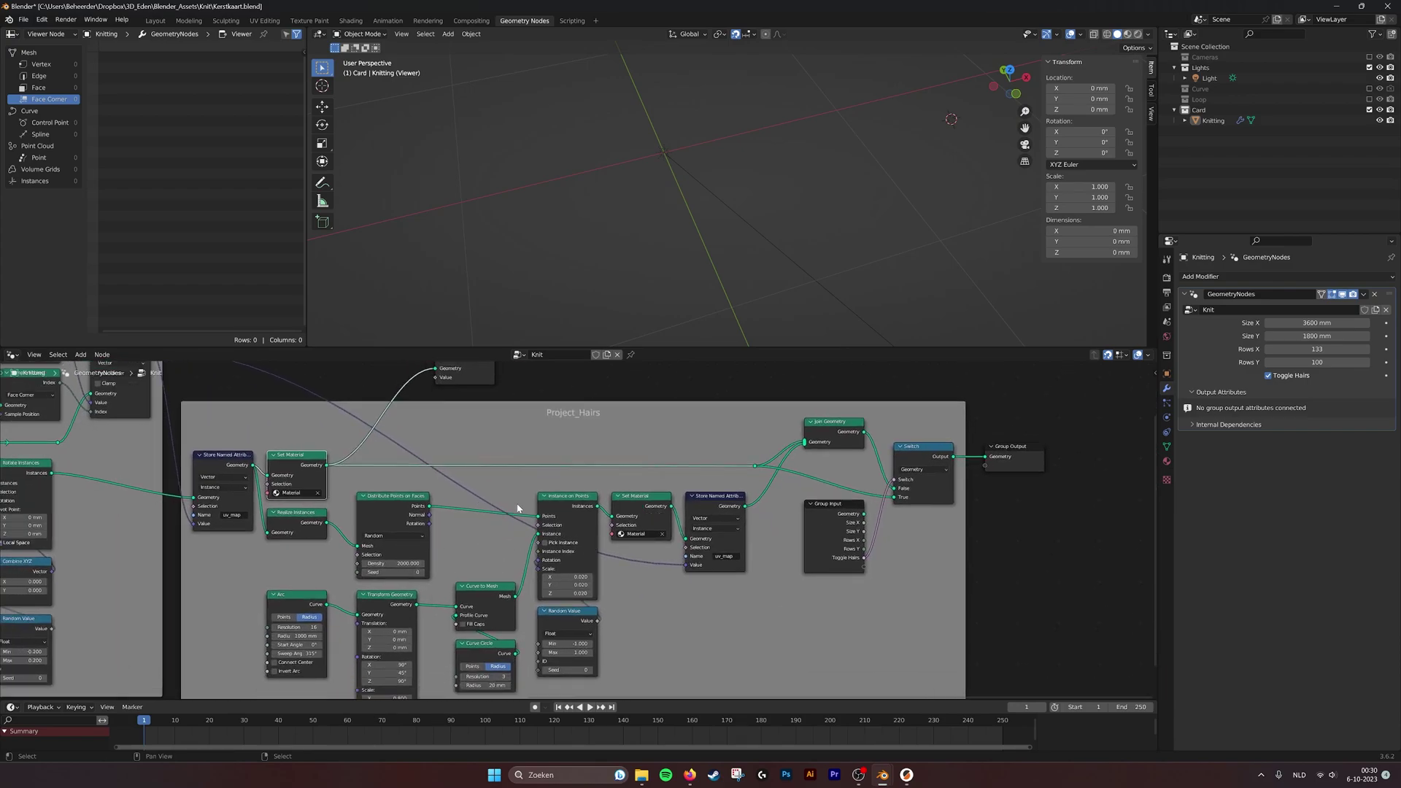
{"action": "middle_click_drag", "start_coordinate": [526, 491], "coordinate": [526, 519]}
Move the Viewer node below the Group Output and connect the Distribute Points on Faces node's Points output to it.
{"action": "left_click_drag", "start_coordinate": [464, 377], "coordinate": [1015, 596]}
{"action": "middle_click_drag", "start_coordinate": [916, 601], "coordinate": [903, 514]}
{"action": "scroll", "coordinate": [902, 514], "scroll_direction": "up", "scroll_amount": 1}
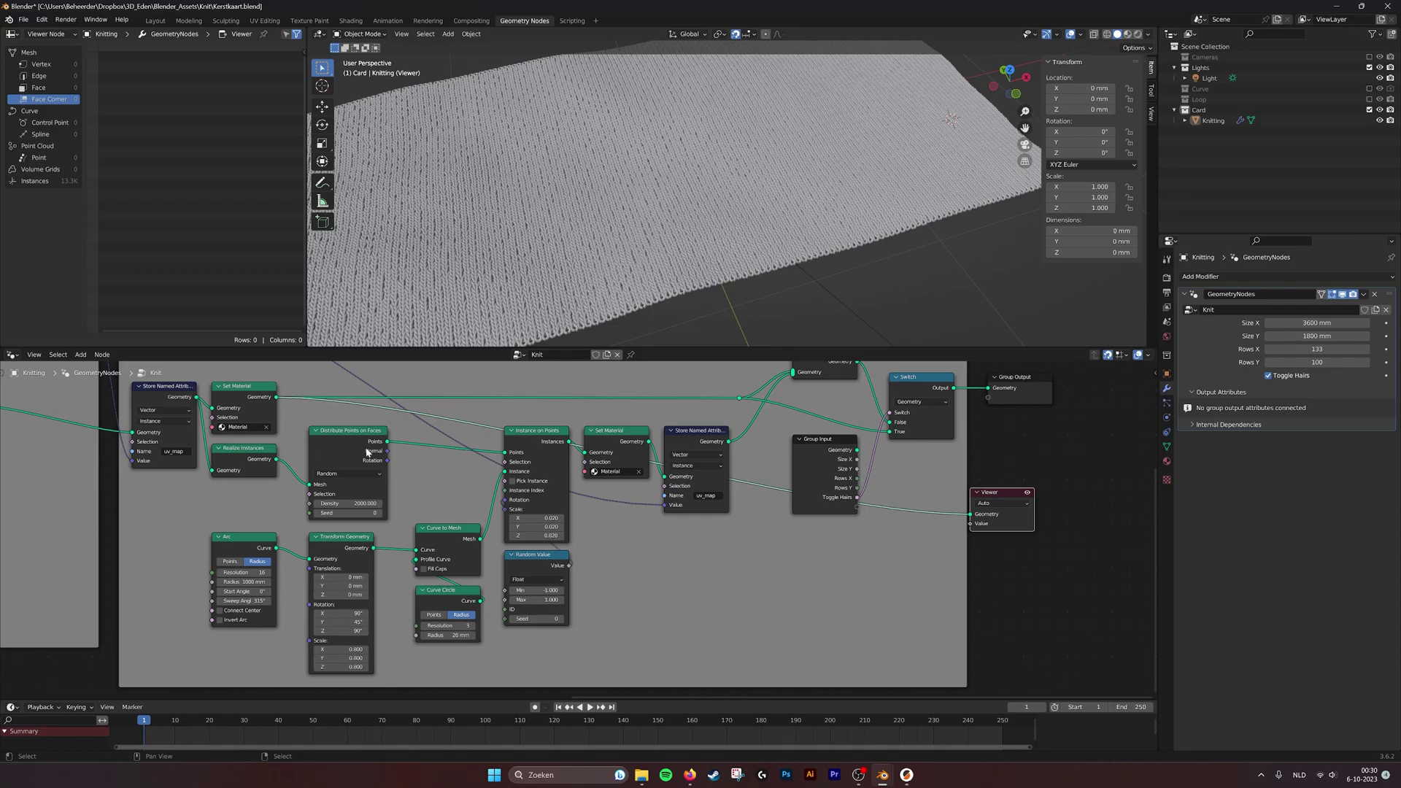
{"action": "left_click", "coordinate": [389, 442], "text": "ctrl+shift"}
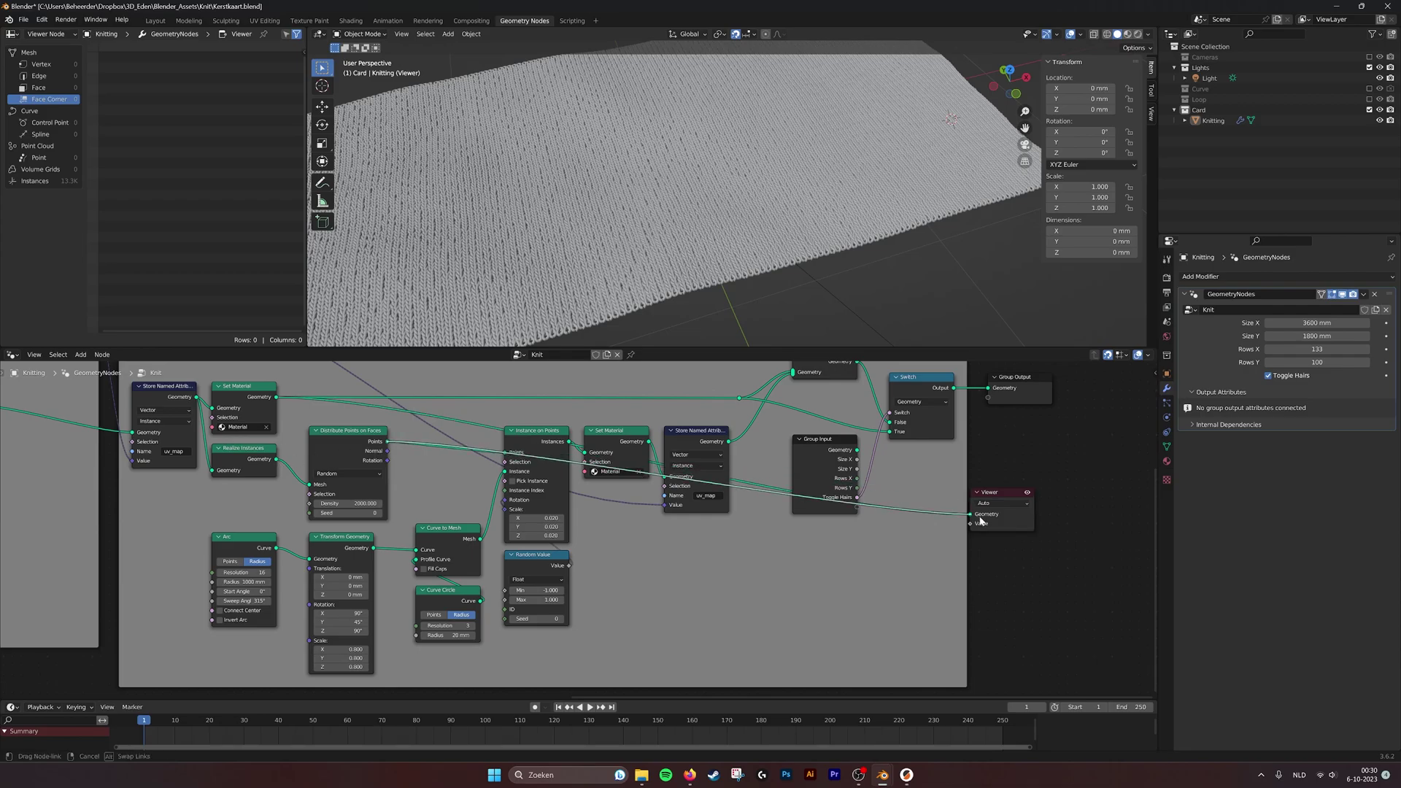
{"action": "middle_click_drag", "start_coordinate": [725, 218], "coordinate": [691, 207]}
{"action": "scroll", "coordinate": [747, 190], "scroll_direction": "up", "scroll_amount": 4}
{"action": "scroll", "coordinate": [709, 210], "scroll_direction": "down", "scroll_amount": 4}
Connect the Arc node's Curve output to the Viewer to preview the hair curve on its own.
{"action": "left_click", "coordinate": [545, 435]}
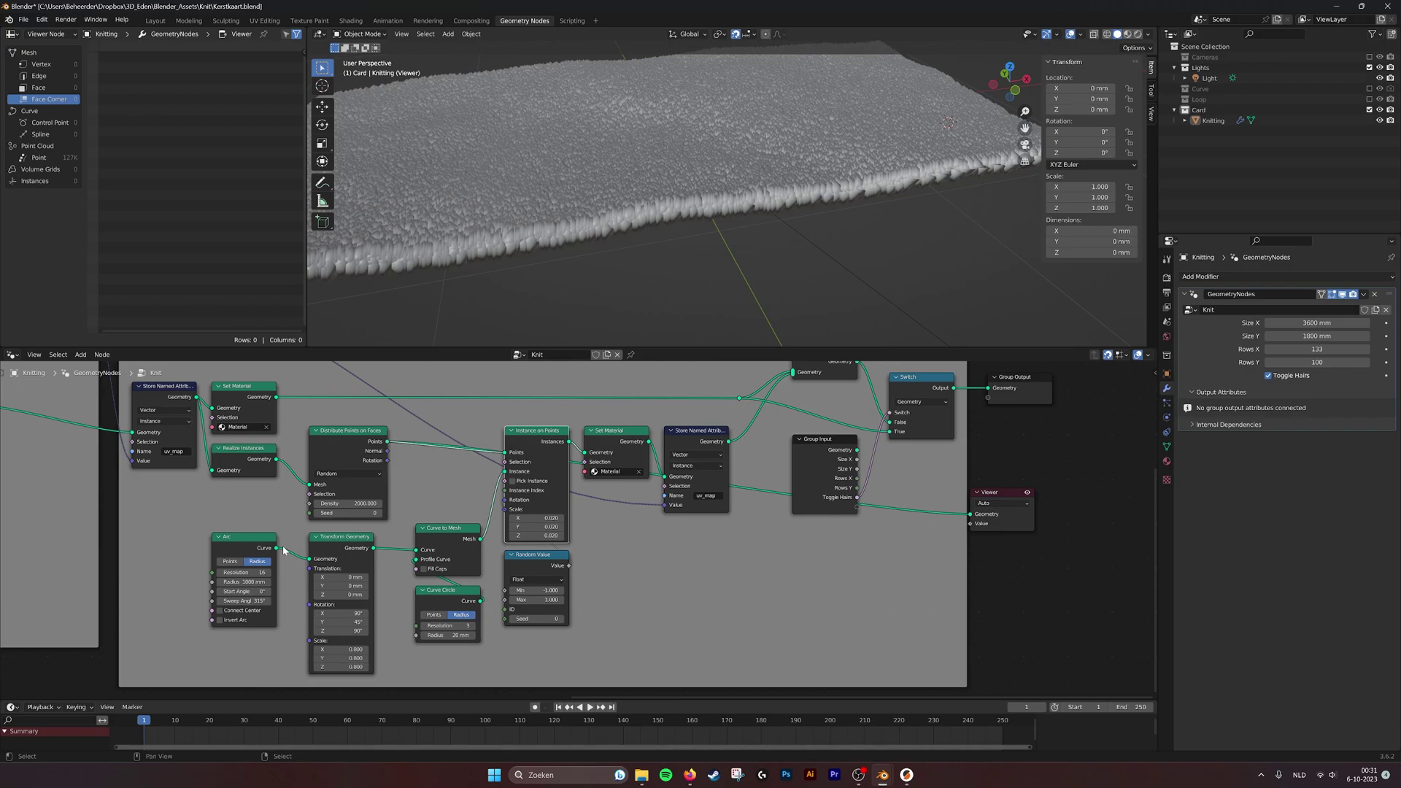
{"action": "left_click_drag", "start_coordinate": [276, 549], "coordinate": [1023, 519]}
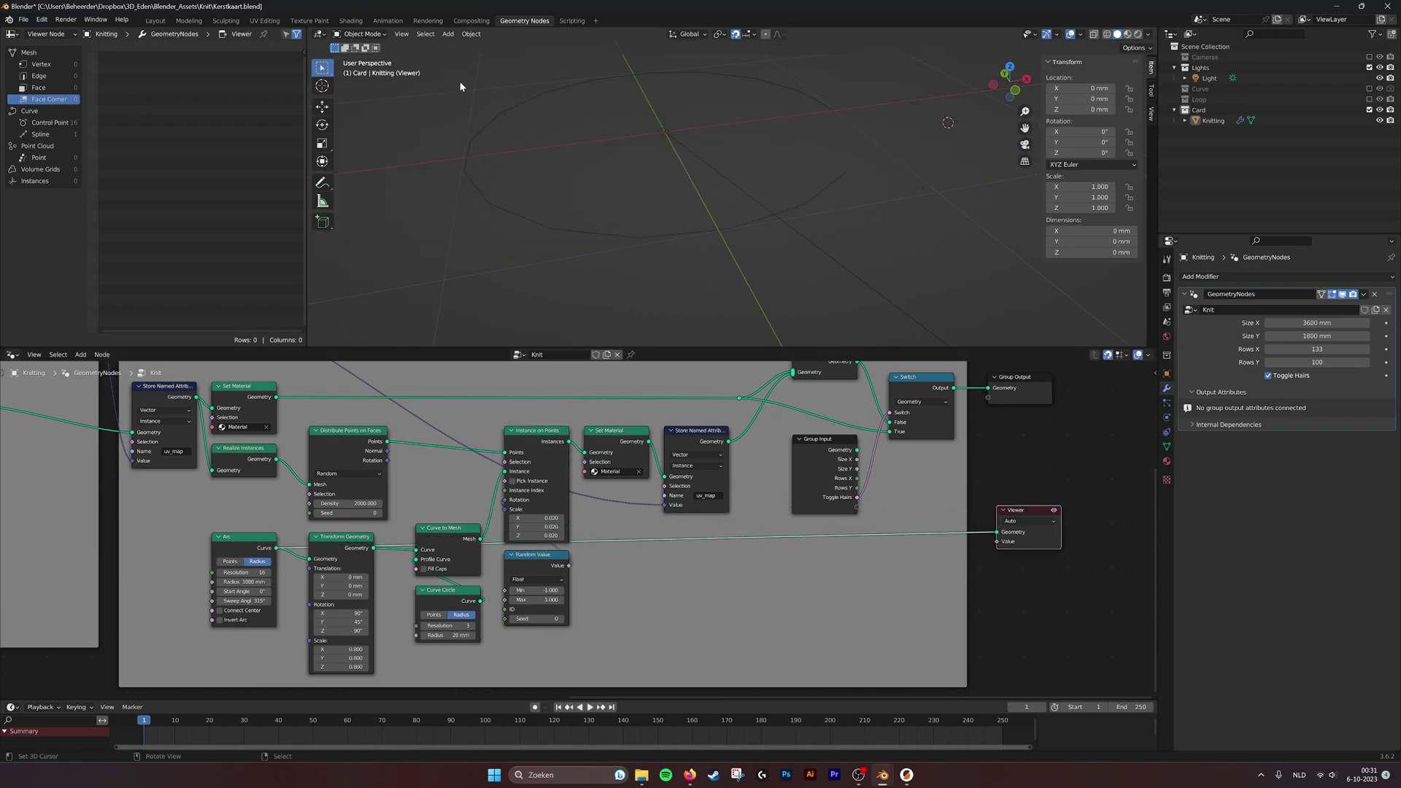
Connect the Transform Geometry output and after it the Curve to Mesh output to the Viewer to preview the rotated hair curve and its mesh.
{"action": "left_click_drag", "start_coordinate": [373, 548], "coordinate": [998, 531]}
{"action": "middle_click_drag", "start_coordinate": [742, 220], "coordinate": [677, 167]}
{"action": "middle_click_drag", "start_coordinate": [753, 284], "coordinate": [781, 239]}
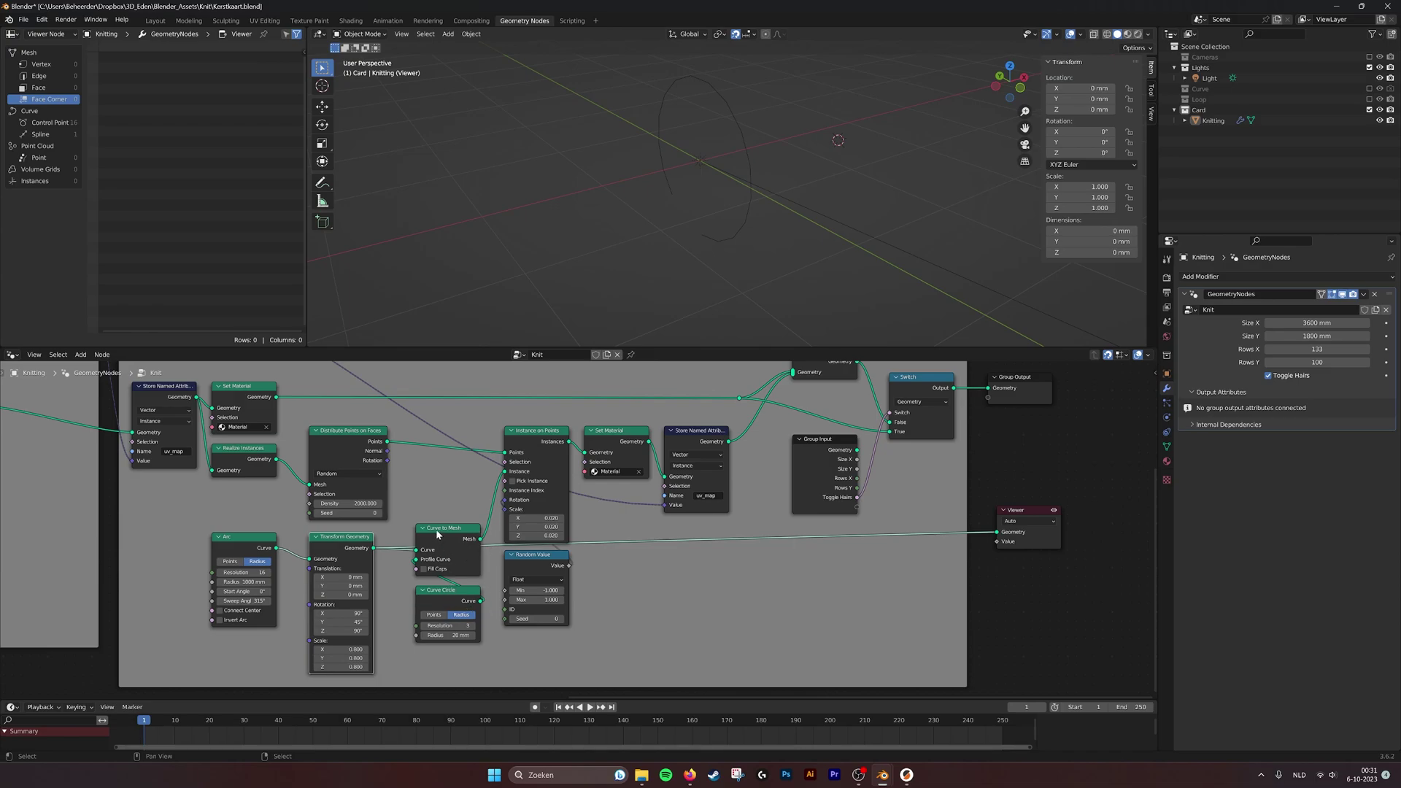
{"action": "left_click_drag", "start_coordinate": [480, 539], "coordinate": [998, 533]}
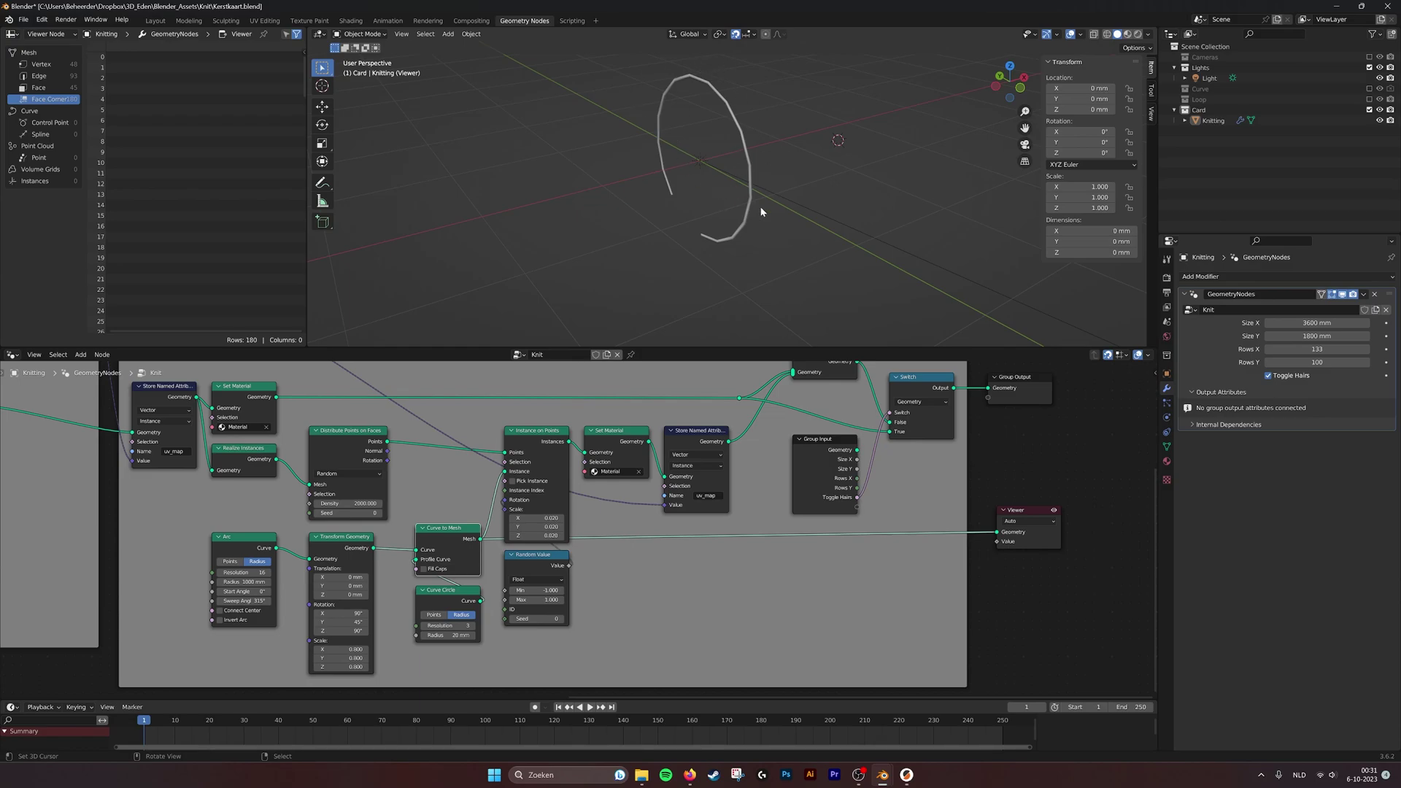
{"action": "middle_click_drag", "start_coordinate": [622, 435], "coordinate": [589, 437]}
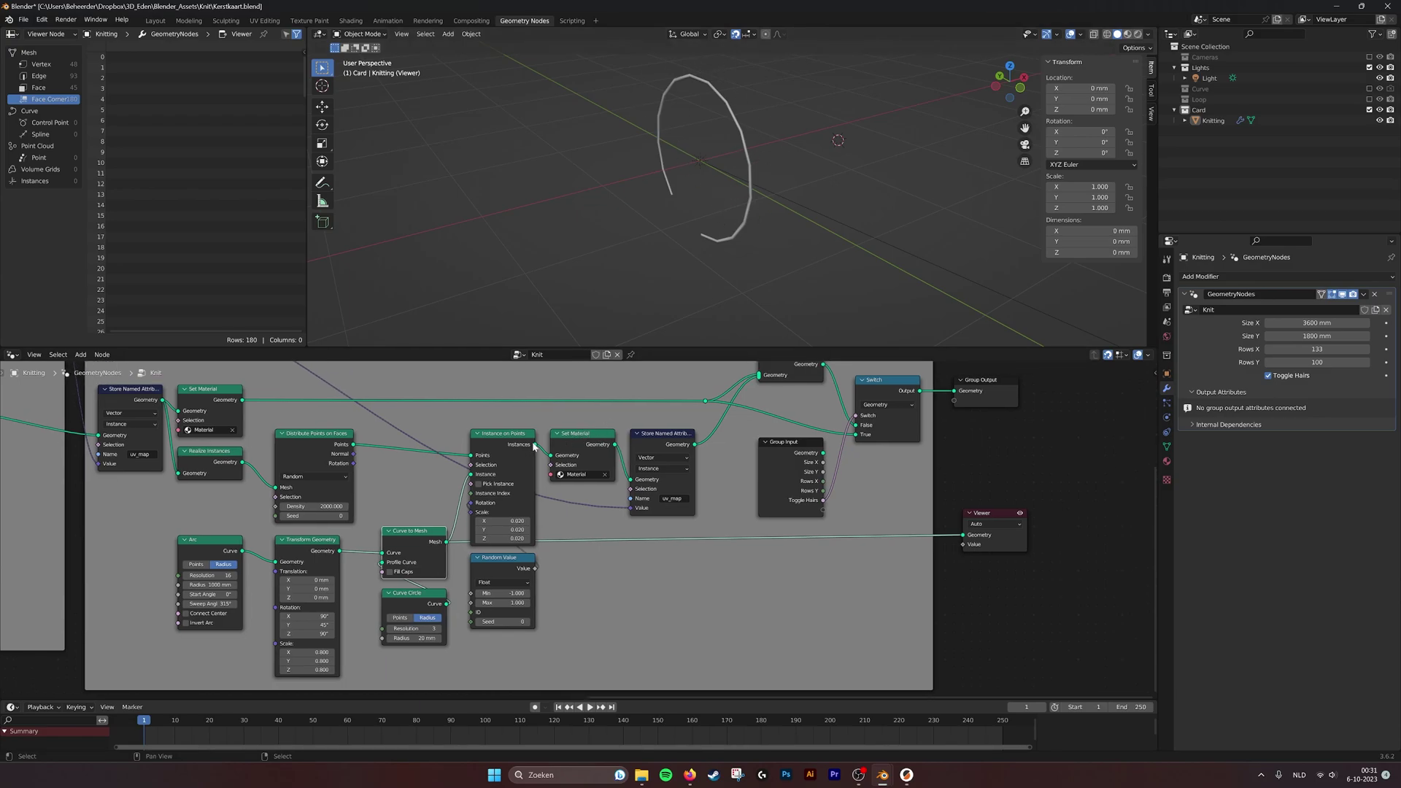
Connect the Instance on Points node's Instances output to the Viewer and inspect the scattered hairs up close and across the card.
{"action": "left_click_drag", "start_coordinate": [534, 445], "coordinate": [963, 535]}
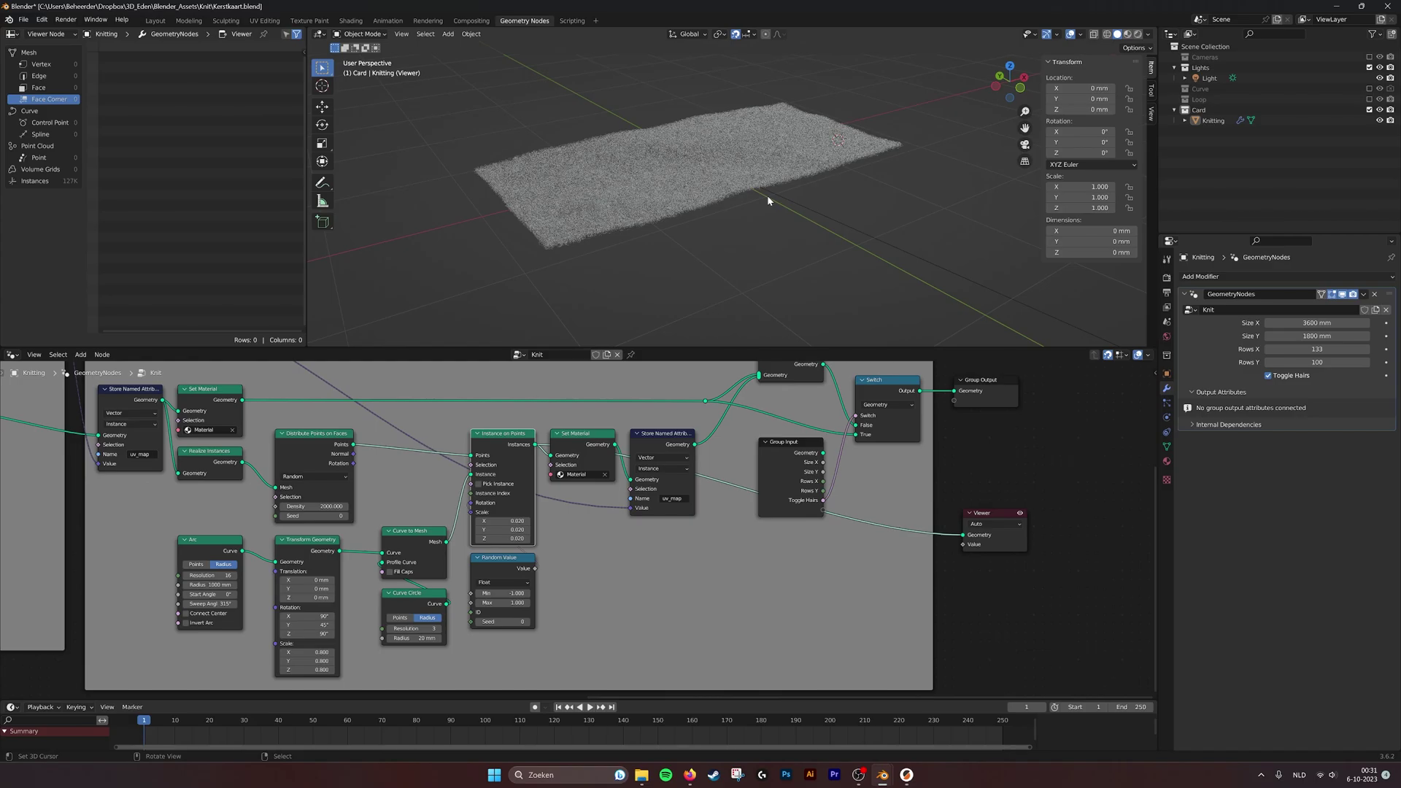
{"action": "scroll", "coordinate": [747, 234], "scroll_direction": "up", "scroll_amount": 8}
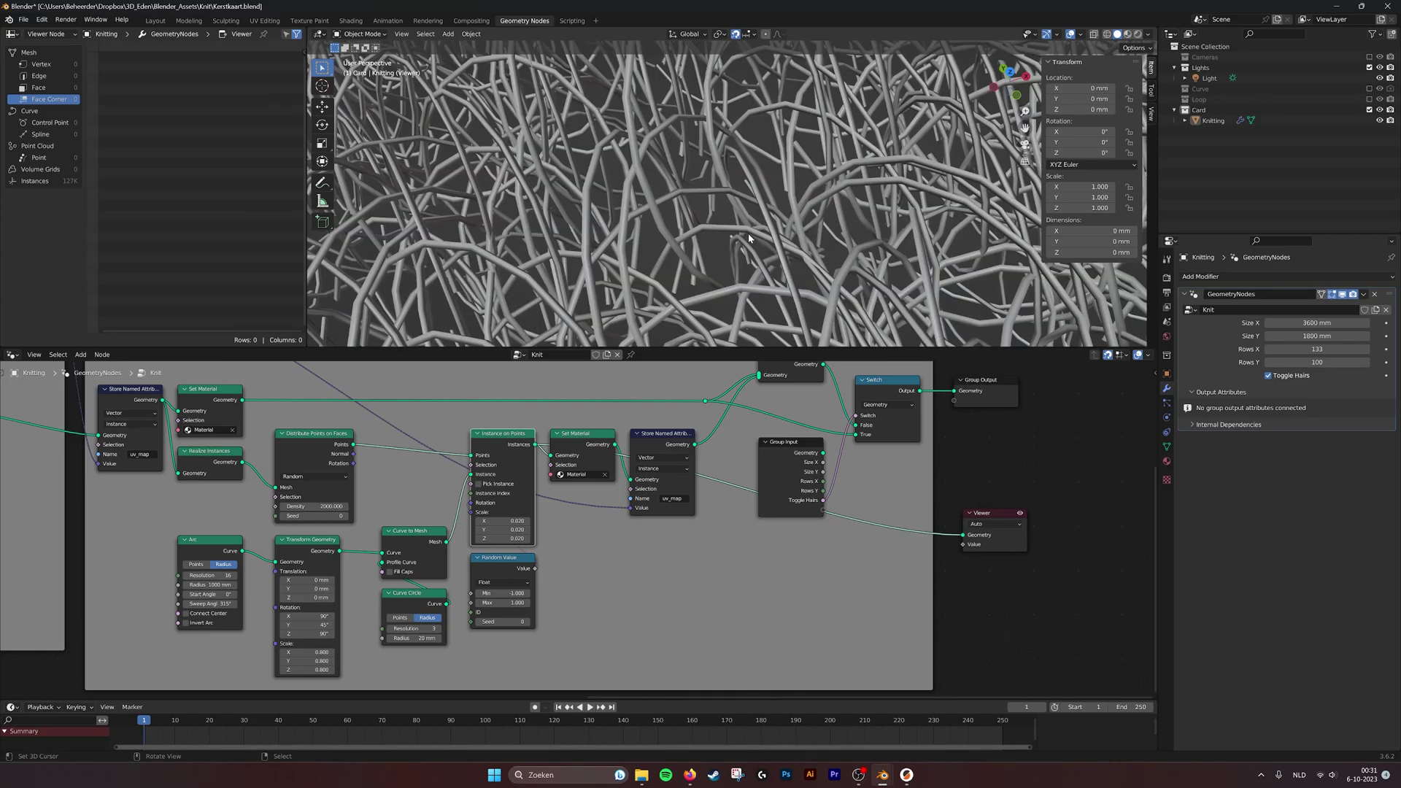
{"action": "scroll", "coordinate": [748, 234], "scroll_direction": "down", "scroll_amount": 15}
{"action": "scroll", "coordinate": [748, 234], "scroll_direction": "up", "scroll_amount": 4}
{"action": "middle_click_drag", "start_coordinate": [748, 234], "coordinate": [642, 190]}
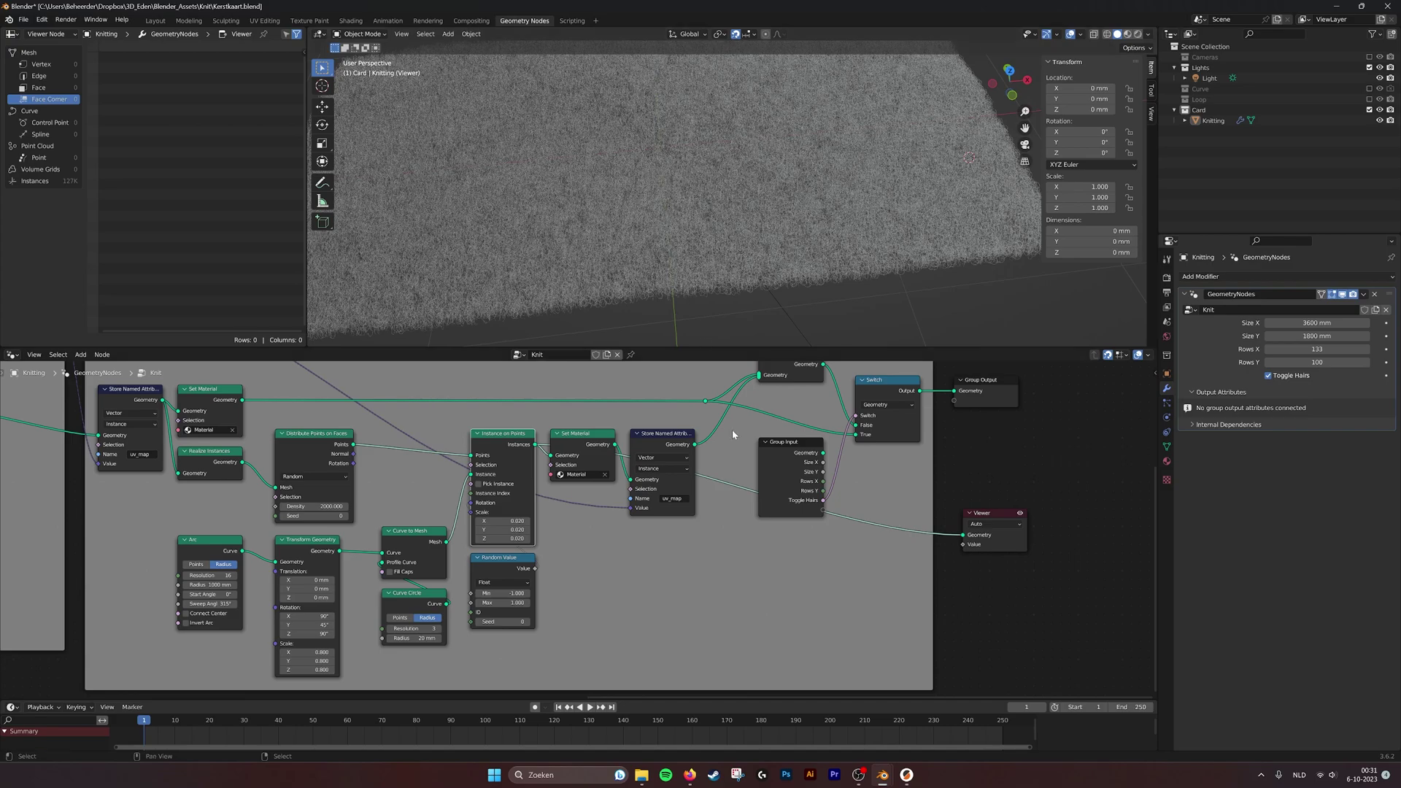
Connect the hairs' Set Material Geometry output to the Viewer and preview the card in Material Preview shading.
{"action": "middle_click_drag", "start_coordinate": [668, 430], "coordinate": [618, 469]}
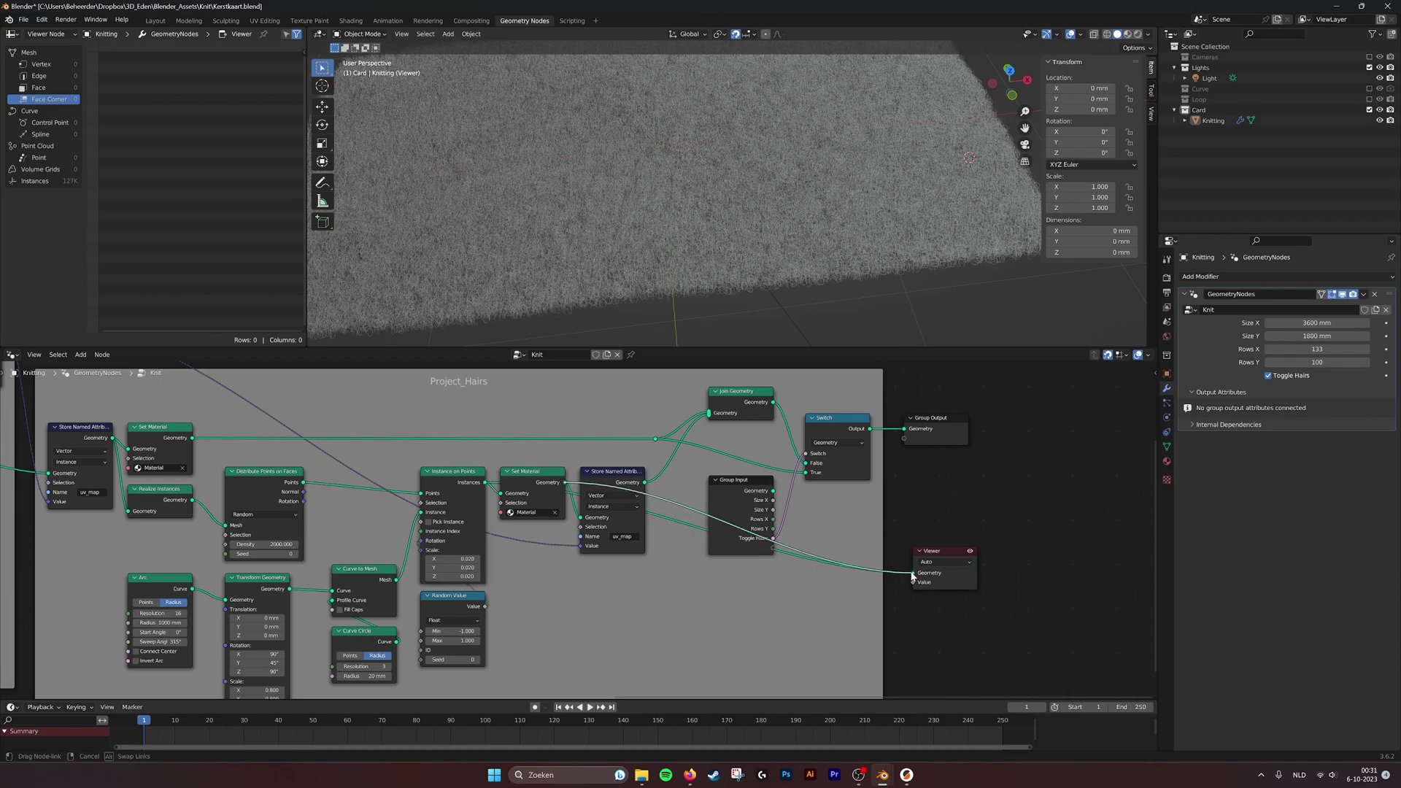
{"action": "left_click", "coordinate": [1127, 35]}
{"action": "middle_click_drag", "start_coordinate": [752, 204], "coordinate": [753, 233]}
{"action": "scroll", "coordinate": [739, 195], "scroll_direction": "down", "scroll_amount": 3}
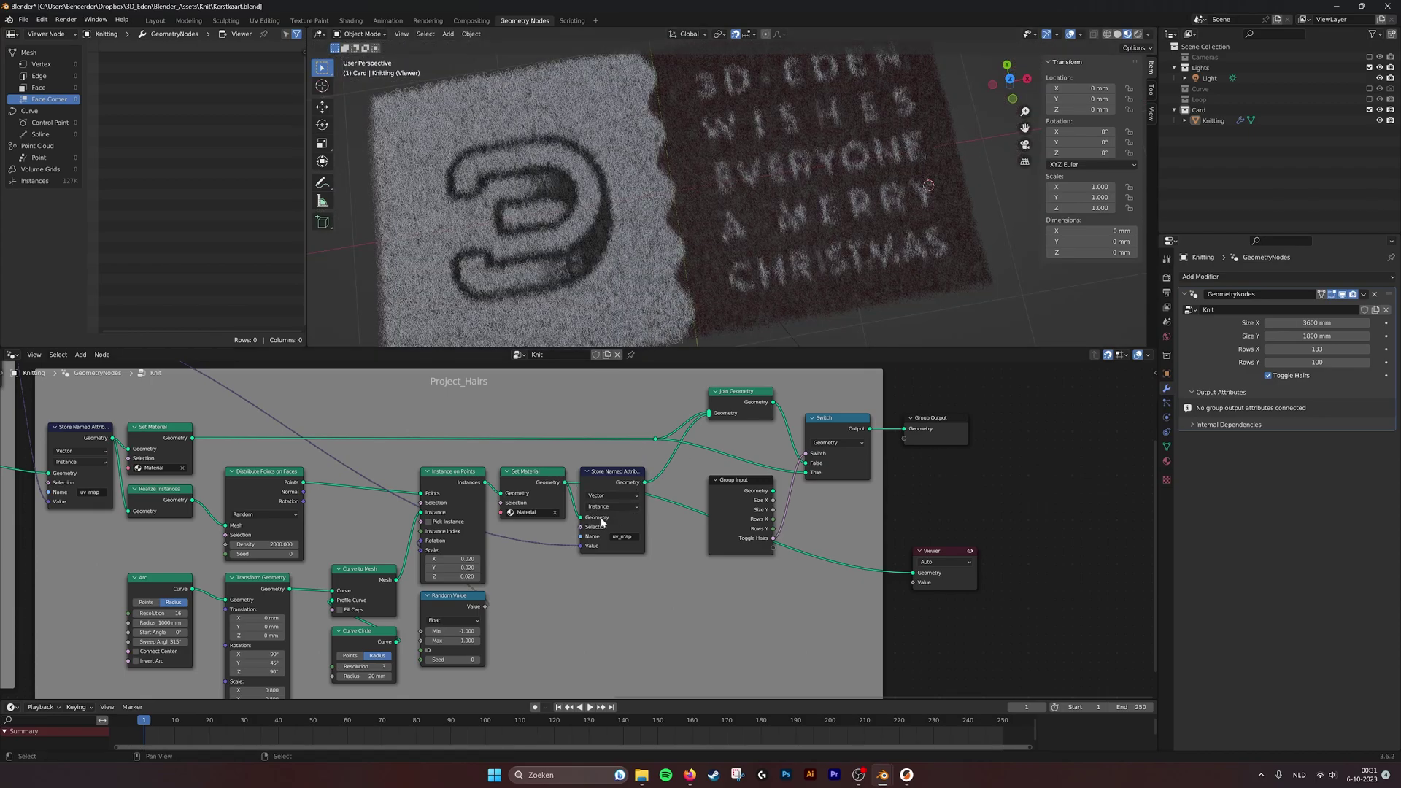
Examine how the UV value link from the knitted loops frame reaches the Store Named Attribute node in the Project_Hairs frame.
{"action": "scroll", "coordinate": [625, 472], "scroll_direction": "down", "scroll_amount": 3}
{"action": "middle_click_drag", "start_coordinate": [578, 440], "coordinate": [703, 493]}
{"action": "middle_click_drag", "start_coordinate": [716, 584], "coordinate": [559, 546]}
{"action": "scroll", "coordinate": [657, 541], "scroll_direction": "up", "scroll_amount": 3}
{"action": "middle_click_drag", "start_coordinate": [587, 499], "coordinate": [515, 486]}
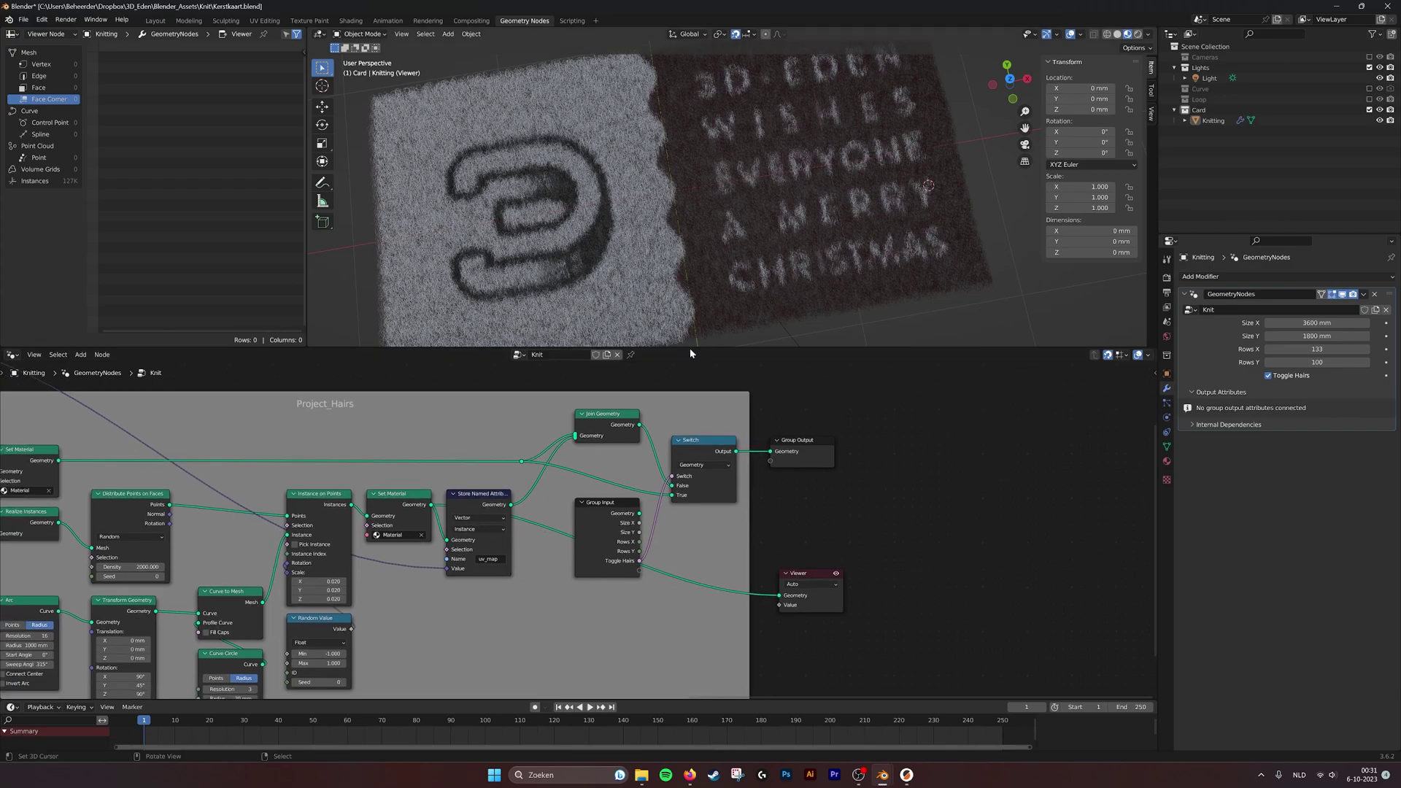
{"action": "middle_click_drag", "start_coordinate": [477, 559], "coordinate": [477, 570]}
{"action": "middle_click_drag", "start_coordinate": [580, 454], "coordinate": [575, 447]}
{"action": "middle_click_drag", "start_coordinate": [419, 482], "coordinate": [476, 477]}
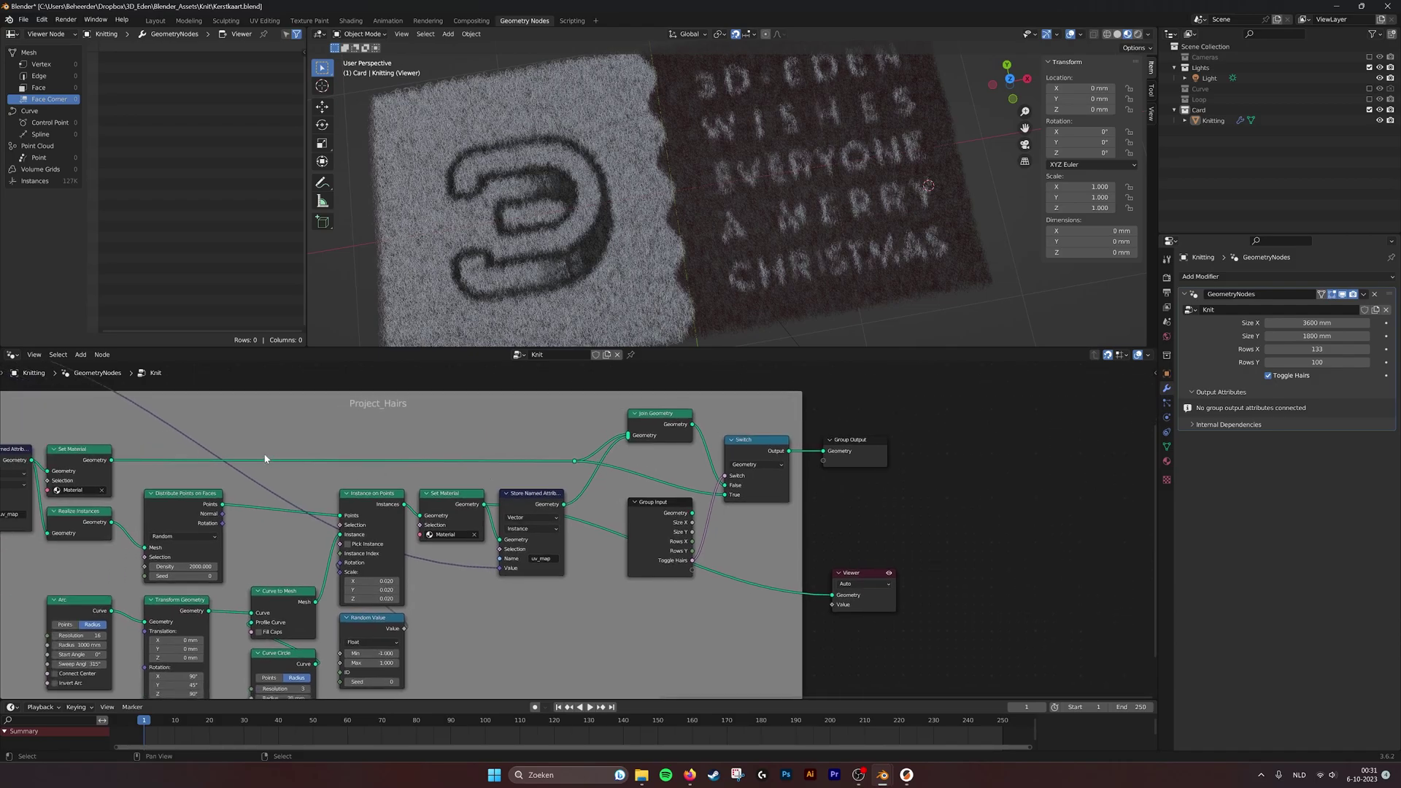
Preview the knitted loops alone from the reroute, followed by the hairs from the uv_map Store Named Attribute node, in the Viewer.
{"action": "left_click", "coordinate": [574, 462], "text": "ctrl+shift"}
{"action": "scroll", "coordinate": [667, 236], "scroll_direction": "up", "scroll_amount": 5}
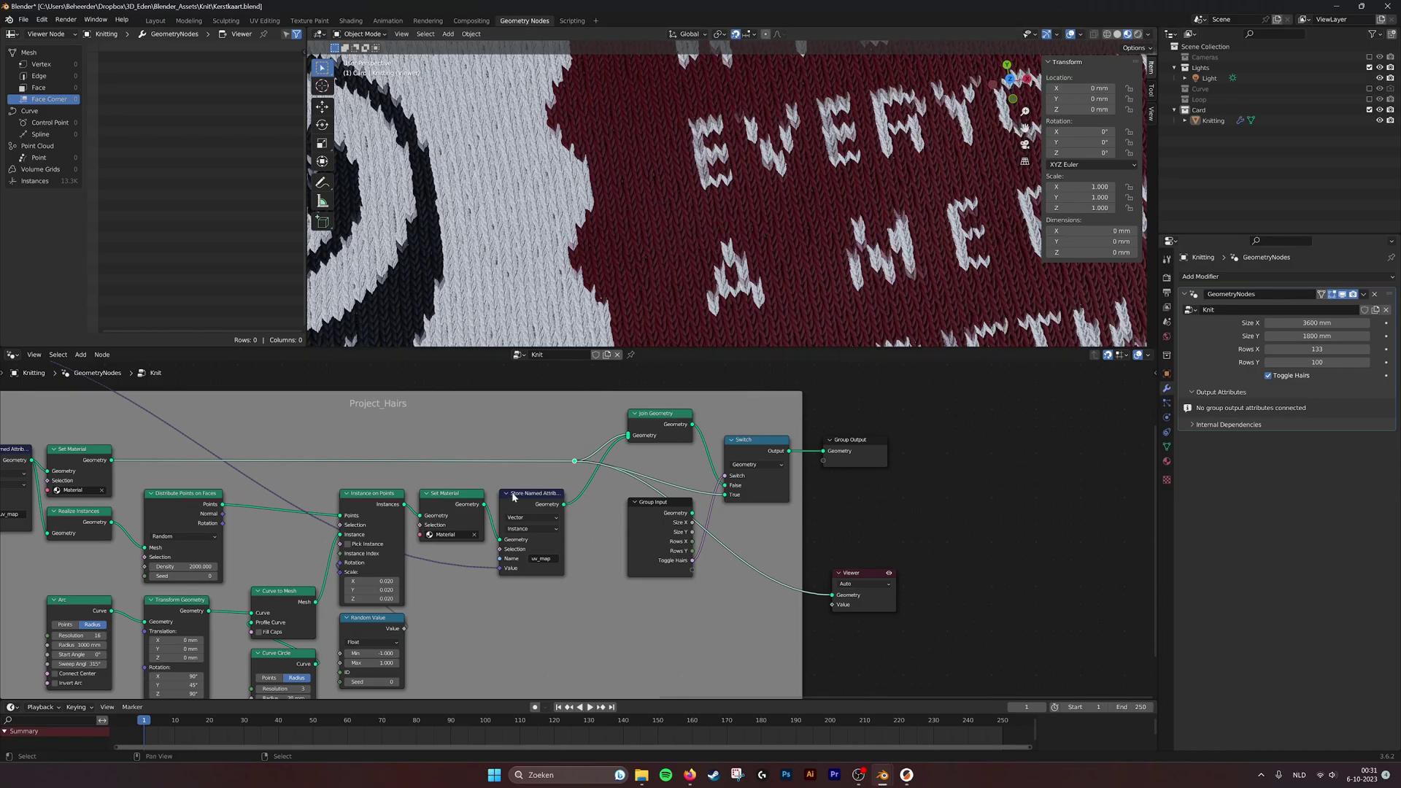
{"action": "left_click", "coordinate": [561, 509], "text": "ctrl+shift"}
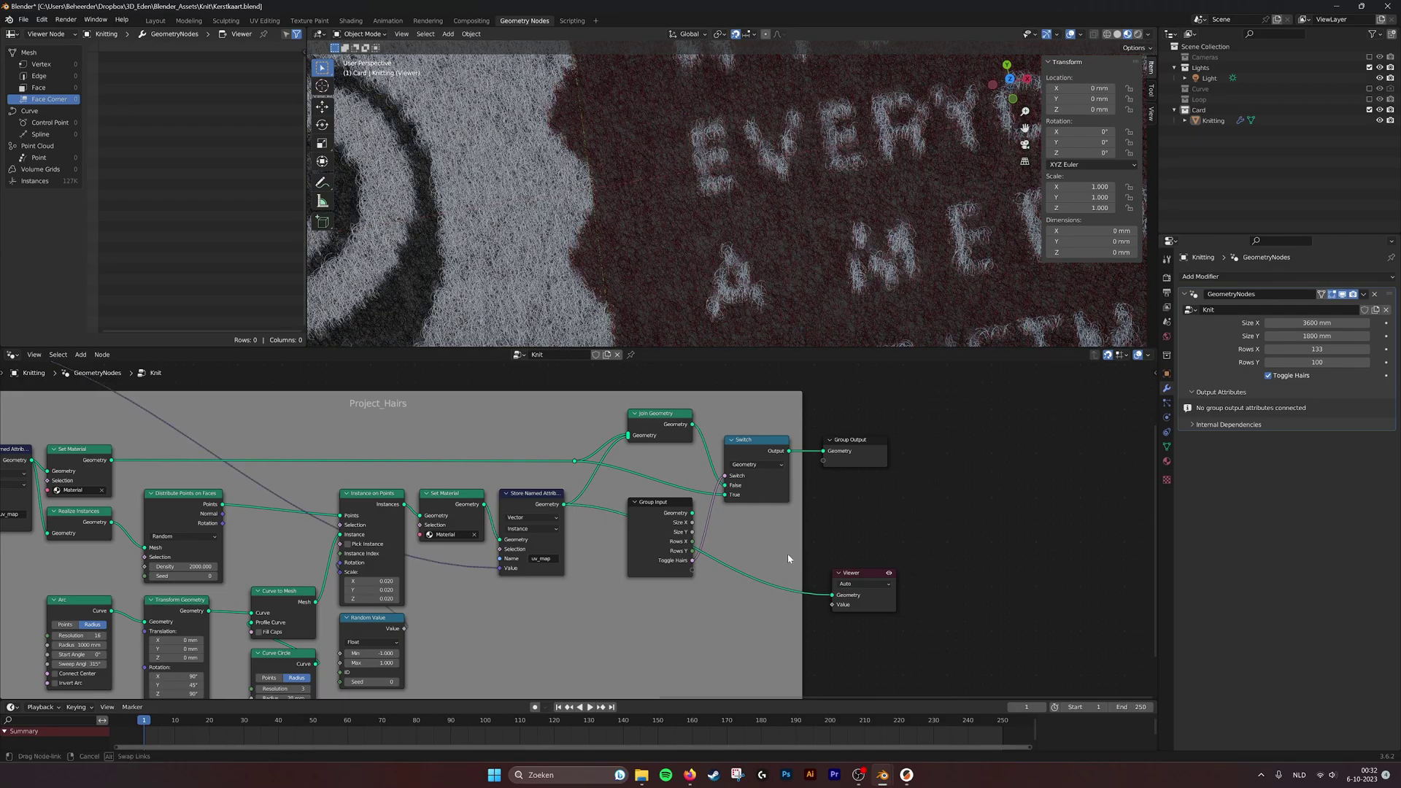
Connect the Join Geometry node's Geometry output to the Viewer and inspect the loops and hairs combined.
{"action": "left_click_drag", "start_coordinate": [693, 424], "coordinate": [759, 504]}
{"action": "left_click_drag", "start_coordinate": [693, 425], "coordinate": [832, 595]}
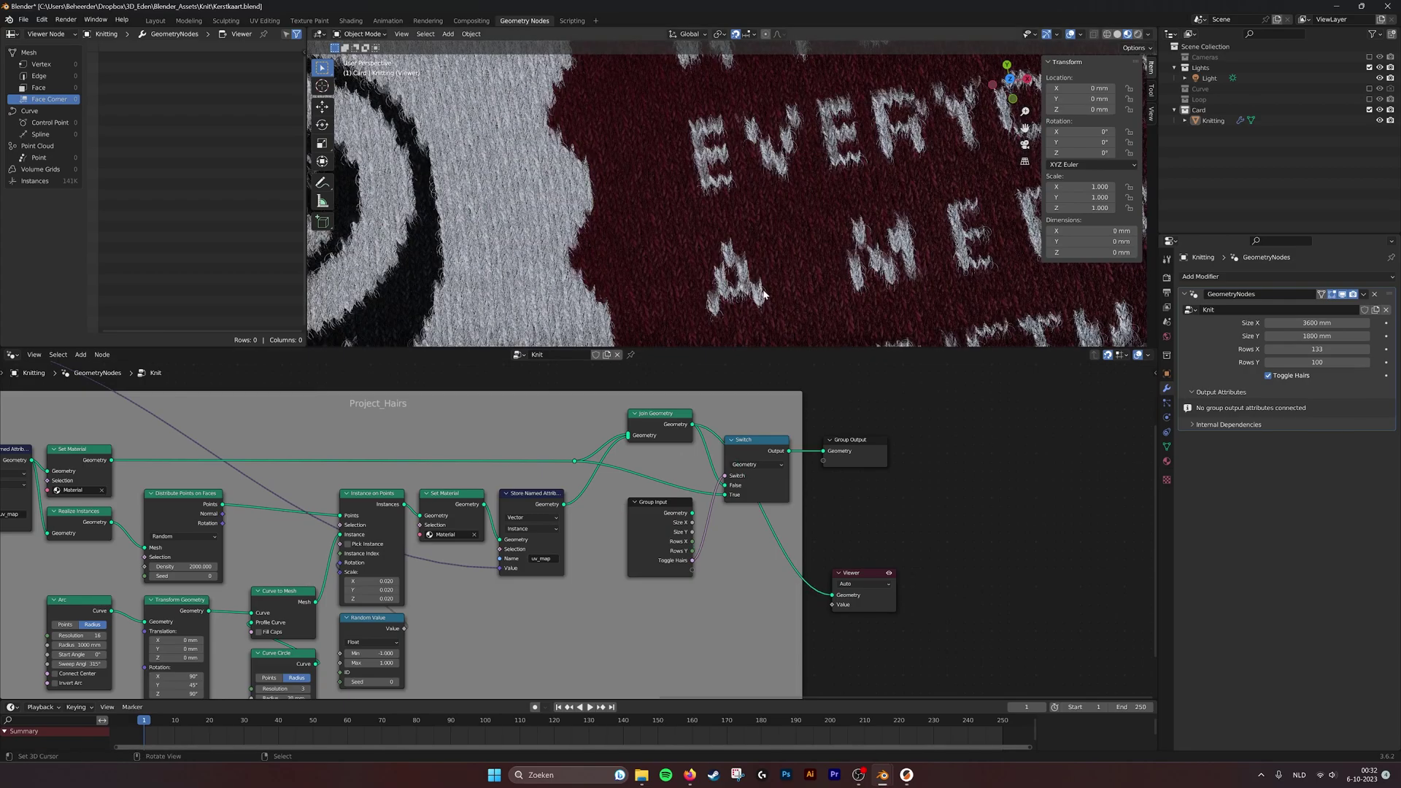
{"action": "middle_click_drag", "start_coordinate": [763, 238], "coordinate": [777, 222]}
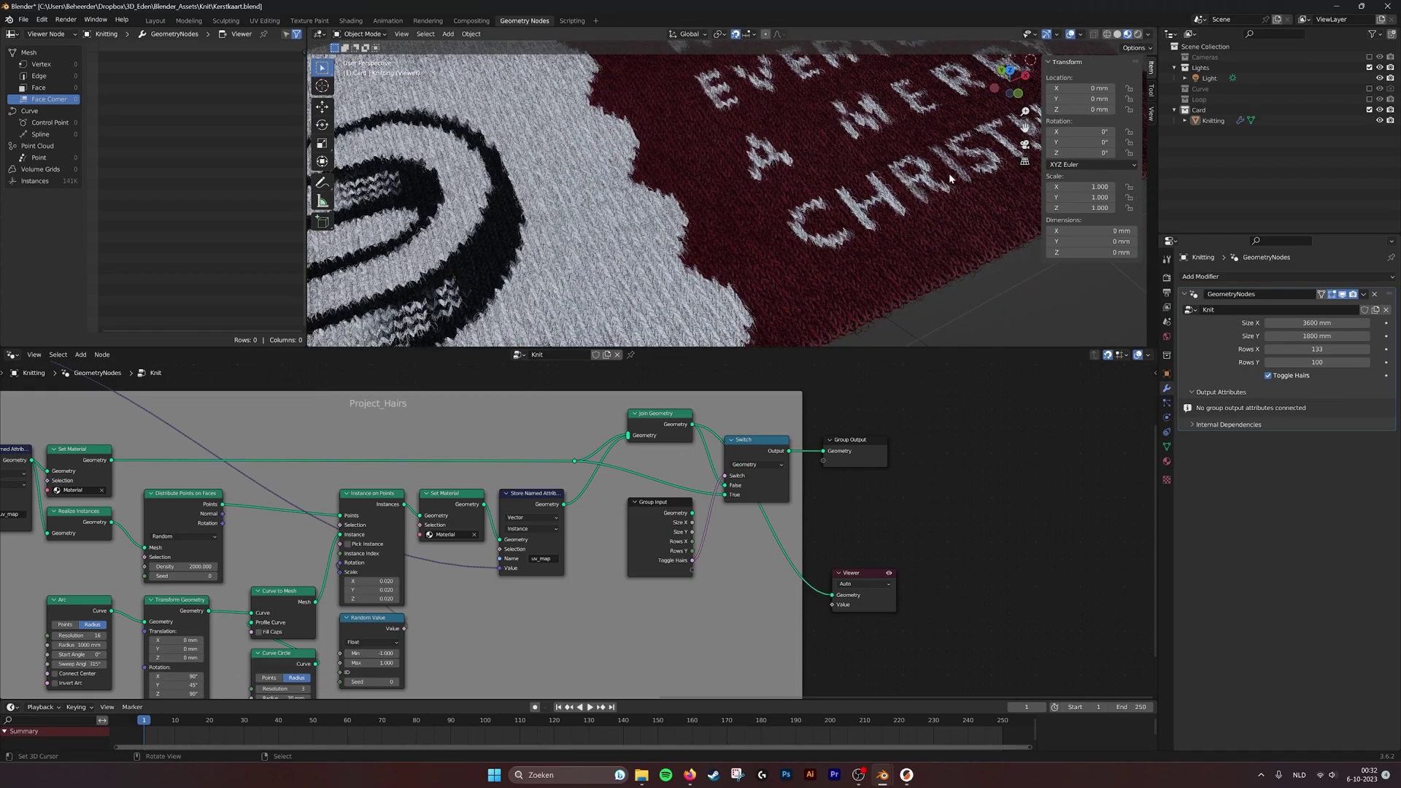
{"action": "scroll", "coordinate": [878, 160], "scroll_direction": "up", "scroll_amount": 2}
{"action": "scroll", "coordinate": [878, 160], "scroll_direction": "down", "scroll_amount": 6}
{"action": "middle_click_drag", "start_coordinate": [878, 160], "coordinate": [879, 178]}
Show the card through the camera in Rendered viewport shading and look closely at the knit.
{"action": "left_click", "coordinate": [1025, 145]}
{"action": "left_click", "coordinate": [1137, 33]}
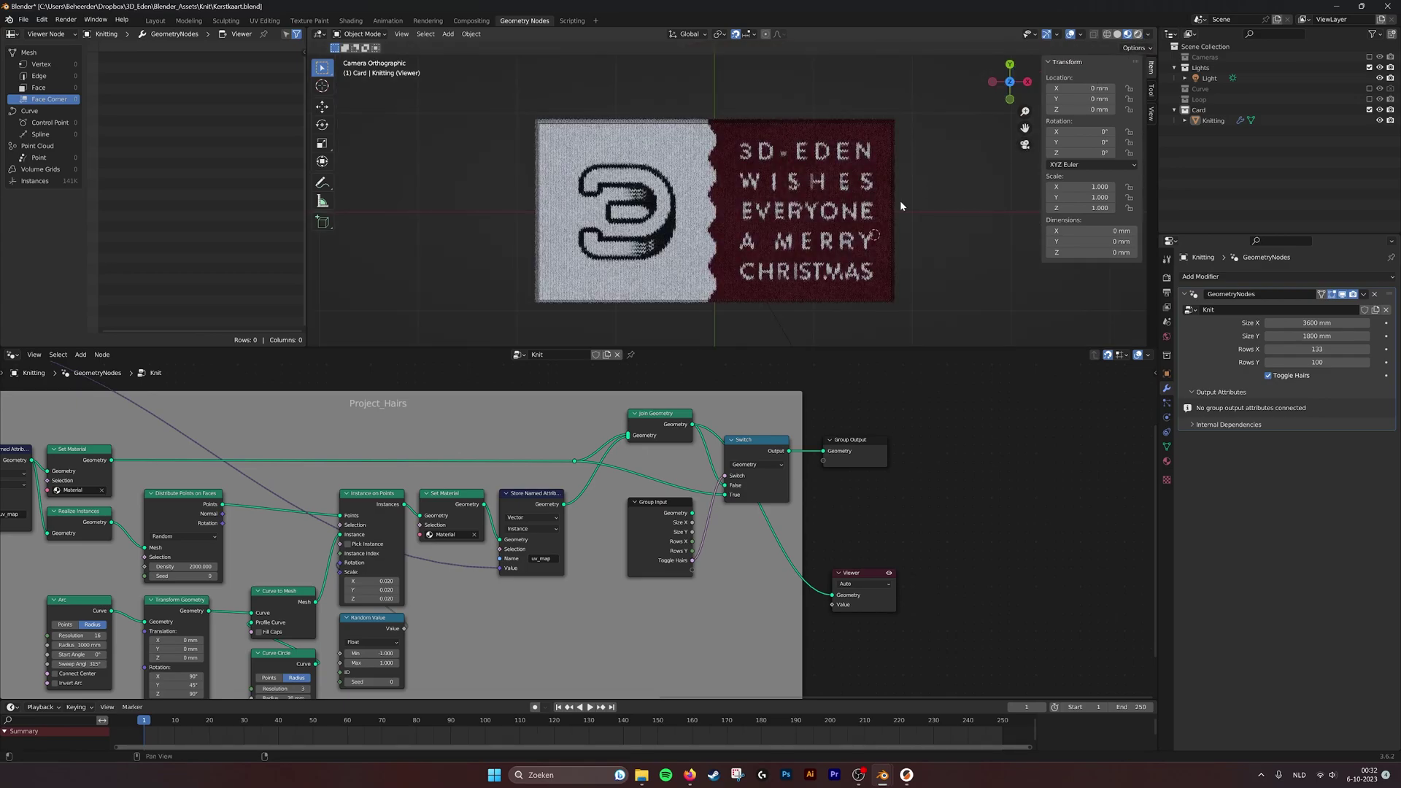
{"action": "scroll", "coordinate": [741, 212], "scroll_direction": "up", "scroll_amount": 5}
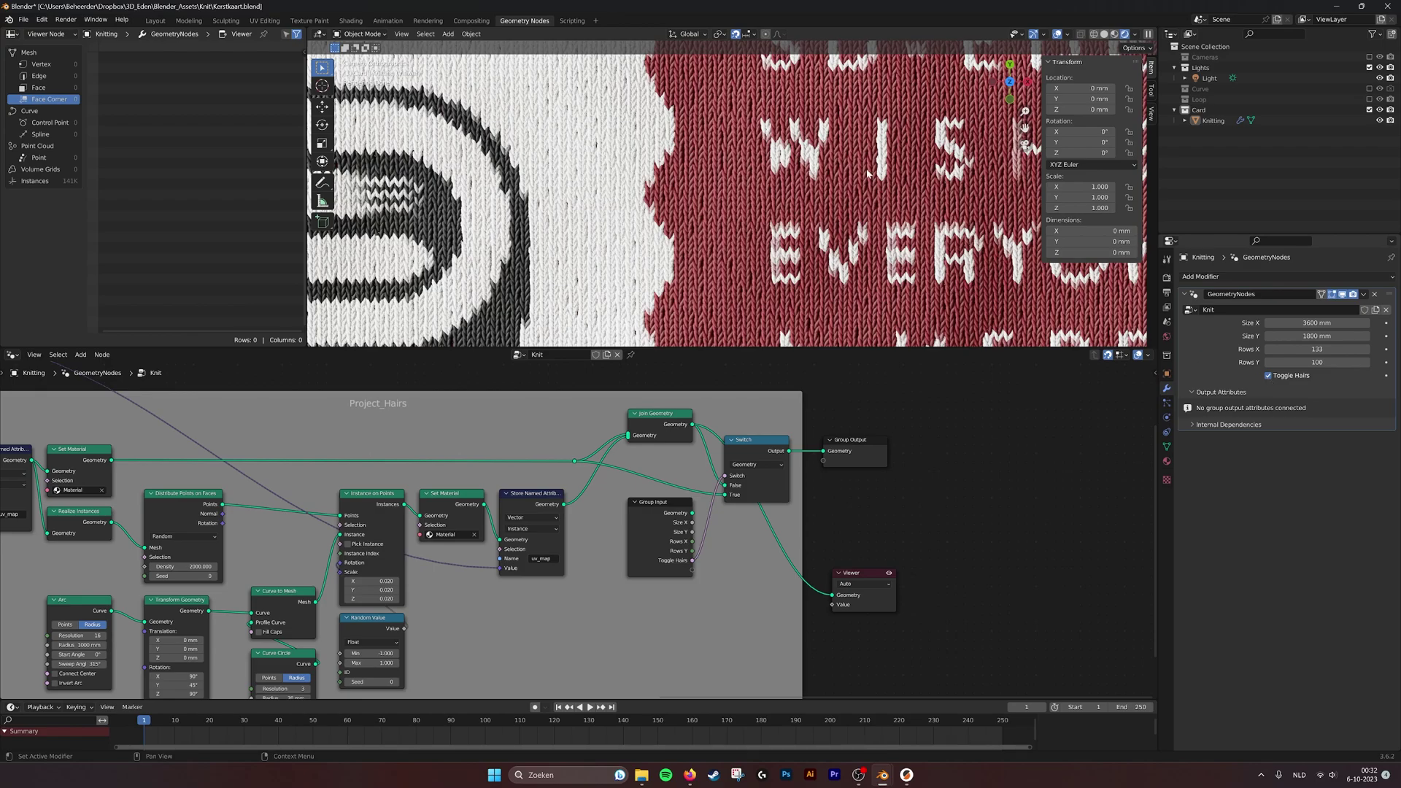
Turn off Toggle Hairs in the Knit geometry nodes modifier and view the whole card.
{"action": "left_click", "coordinate": [1267, 375]}
{"action": "scroll", "coordinate": [786, 176], "scroll_direction": "down", "scroll_amount": 6}
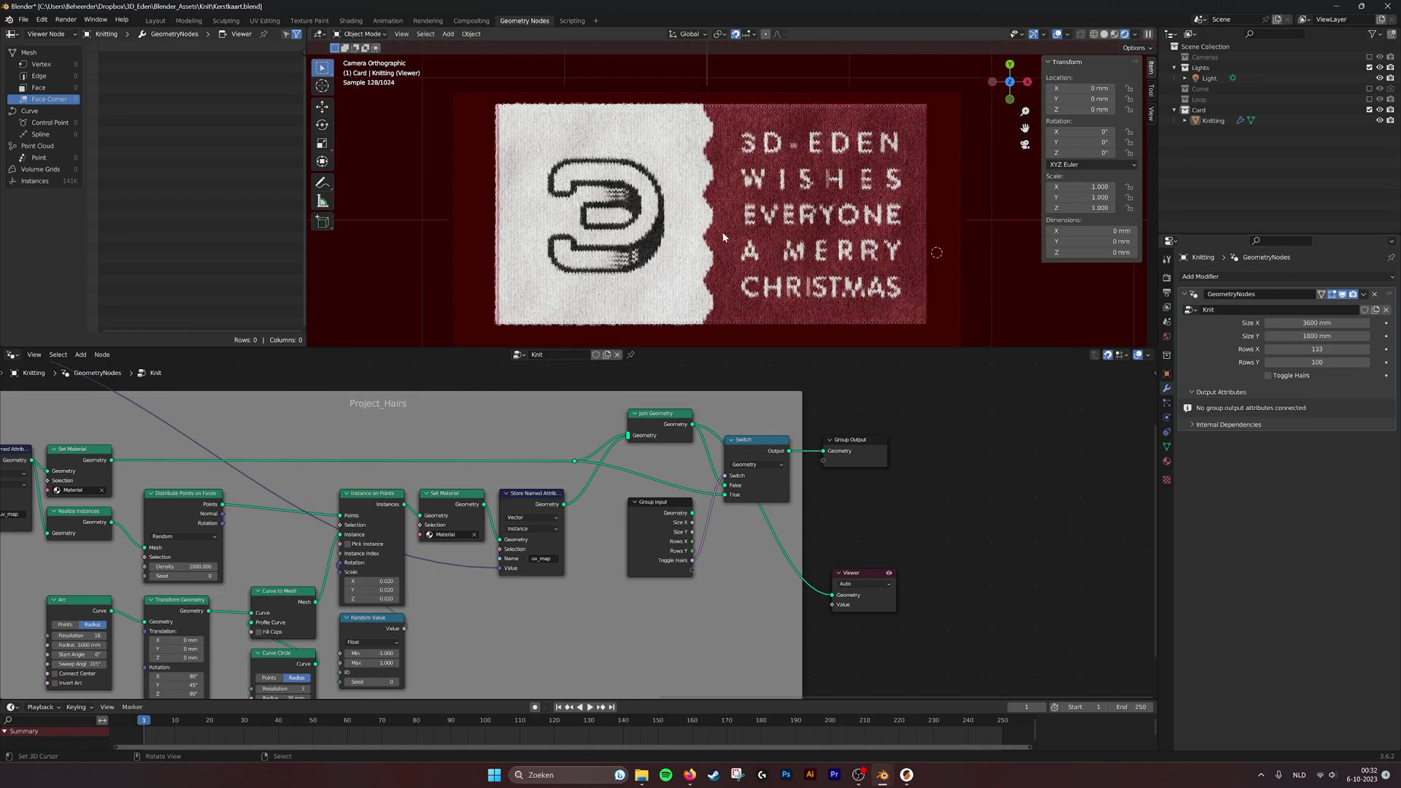
{"action": "scroll", "coordinate": [723, 237], "scroll_direction": "up", "scroll_amount": 2}
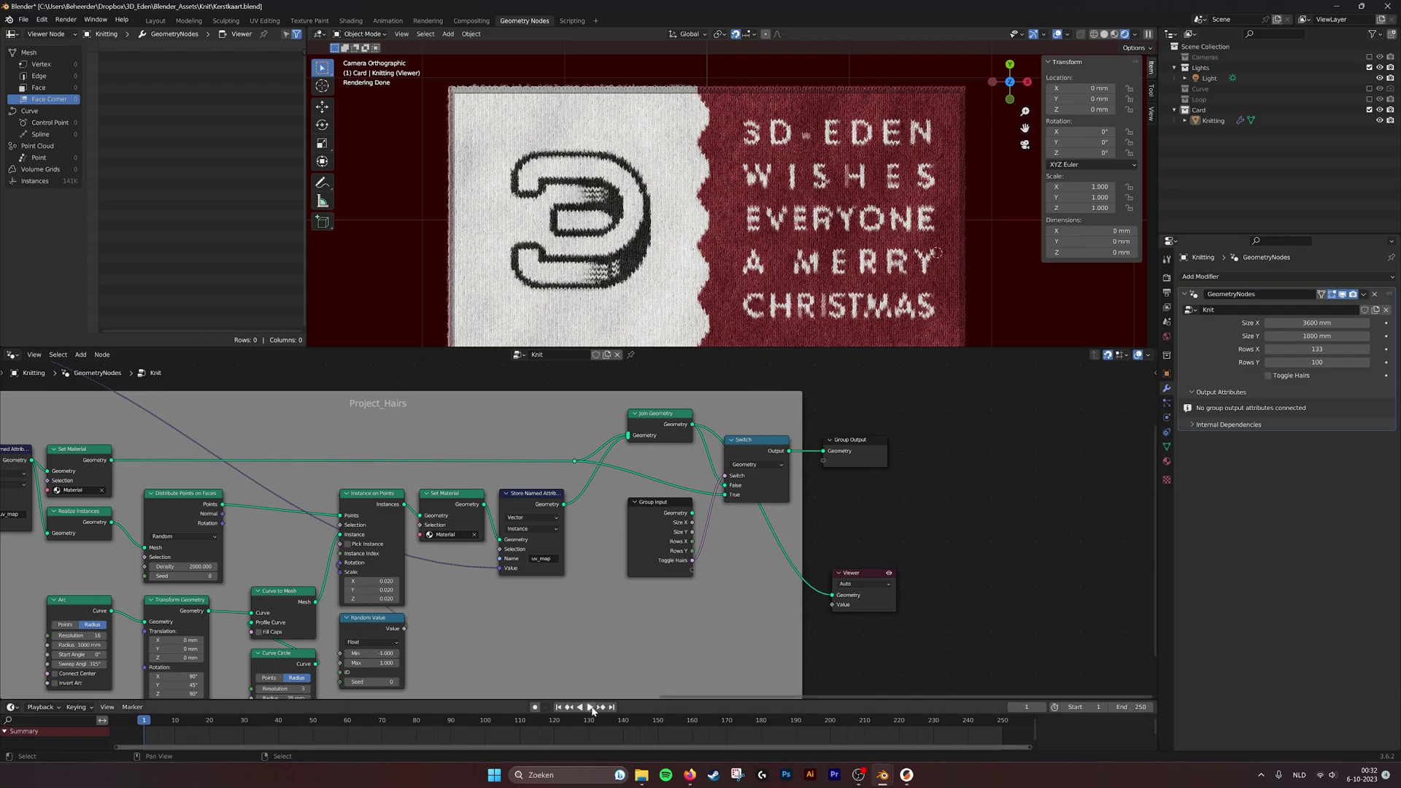
Play the card's animation briefly, stop it and return to the first frame.
{"action": "left_click", "coordinate": [591, 707]}
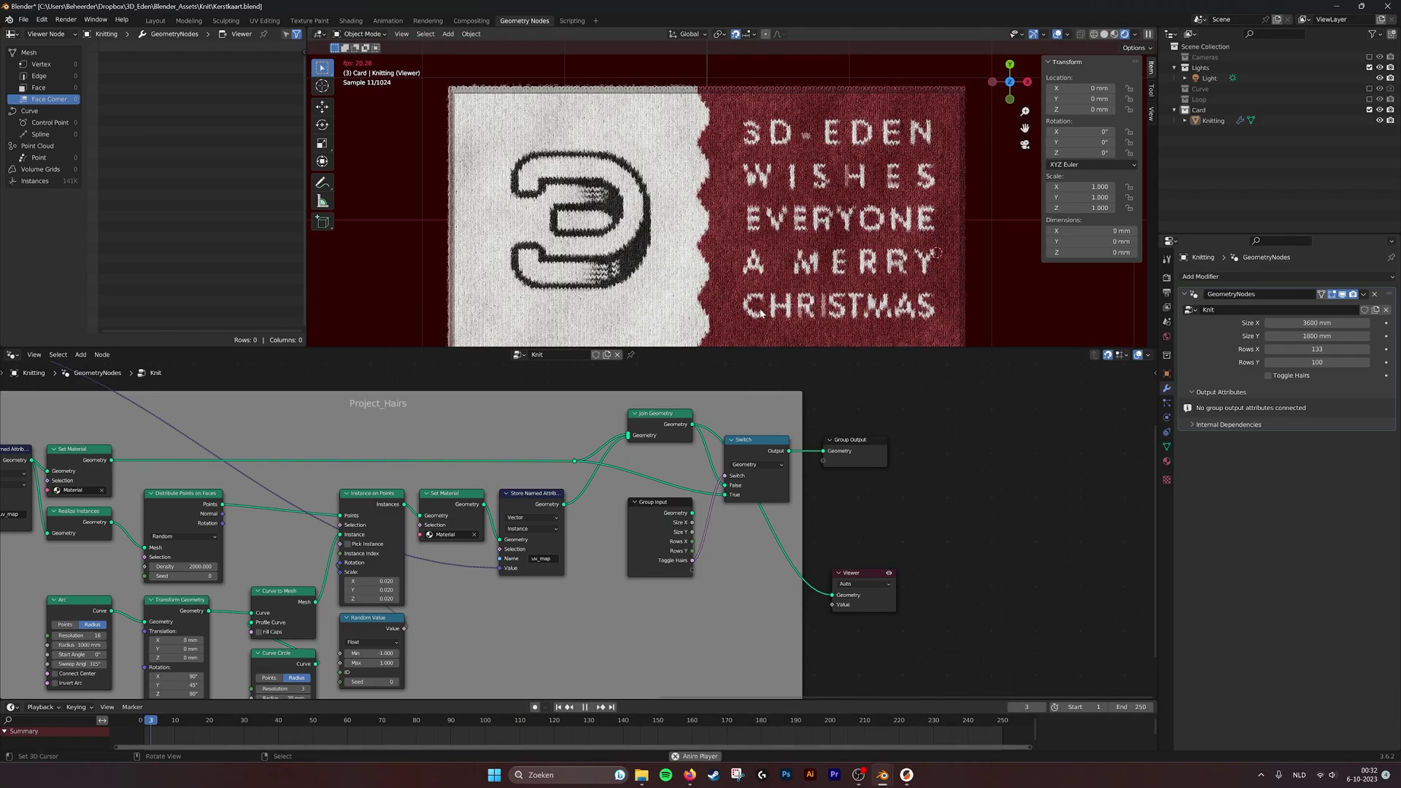
{"action": "left_click", "coordinate": [584, 707]}
{"action": "left_click", "coordinate": [558, 707]}
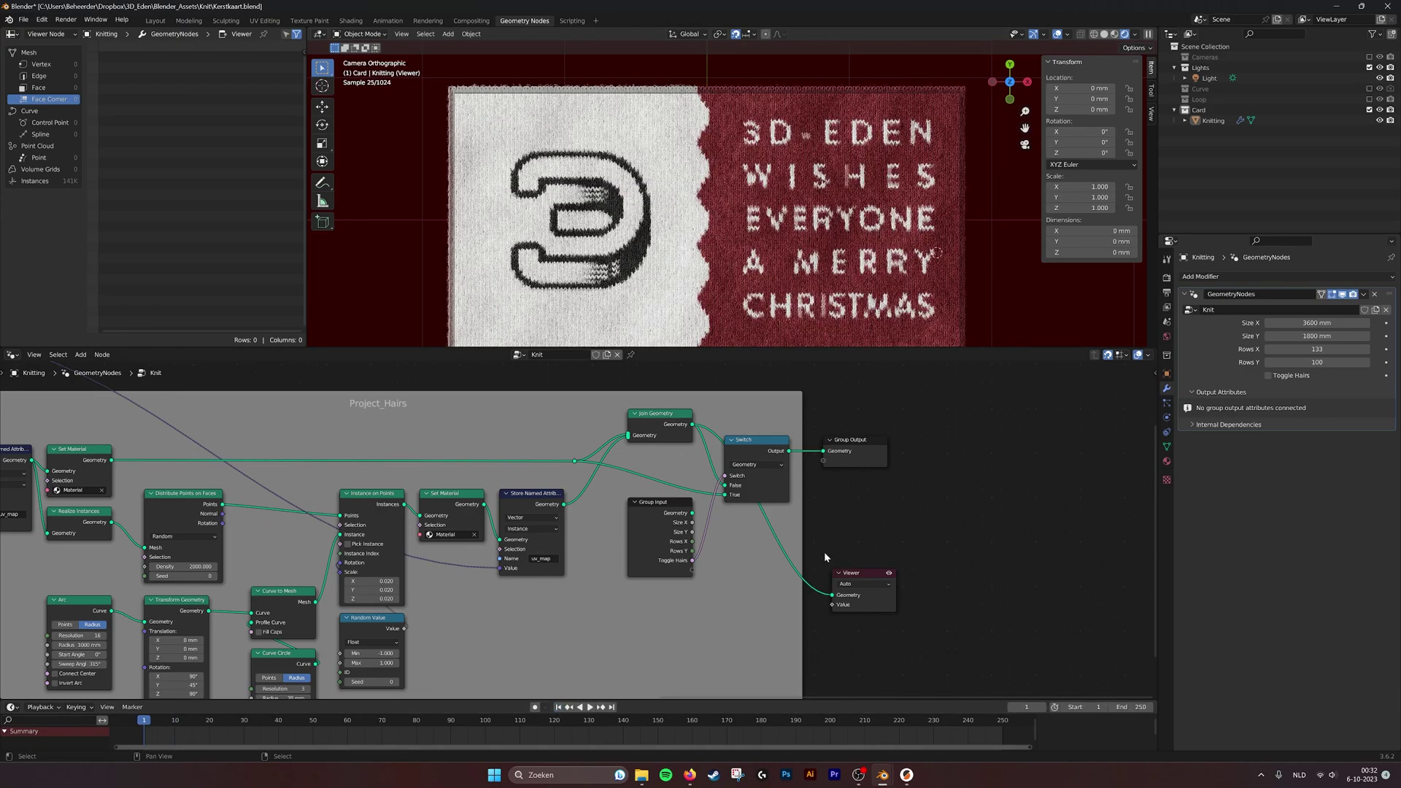
Examine the complete Knit node tree, from the Group Input through the wave animation, knitted loops and hairs frames to the Group Output.
{"action": "middle_click_drag", "start_coordinate": [833, 552], "coordinate": [804, 549]}
{"action": "scroll", "coordinate": [813, 548], "scroll_direction": "down", "scroll_amount": 1}
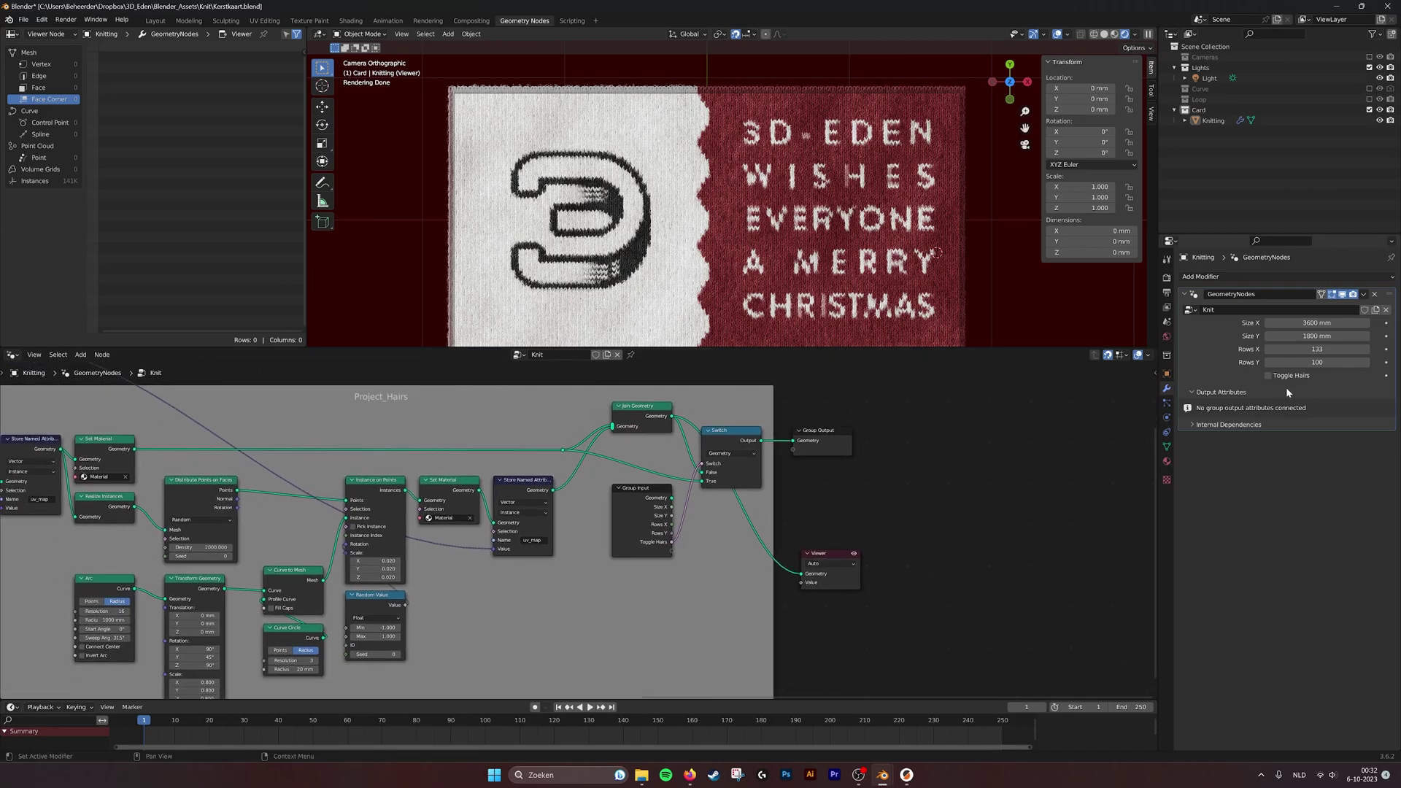
{"action": "scroll", "coordinate": [832, 537], "scroll_direction": "down", "scroll_amount": 3}
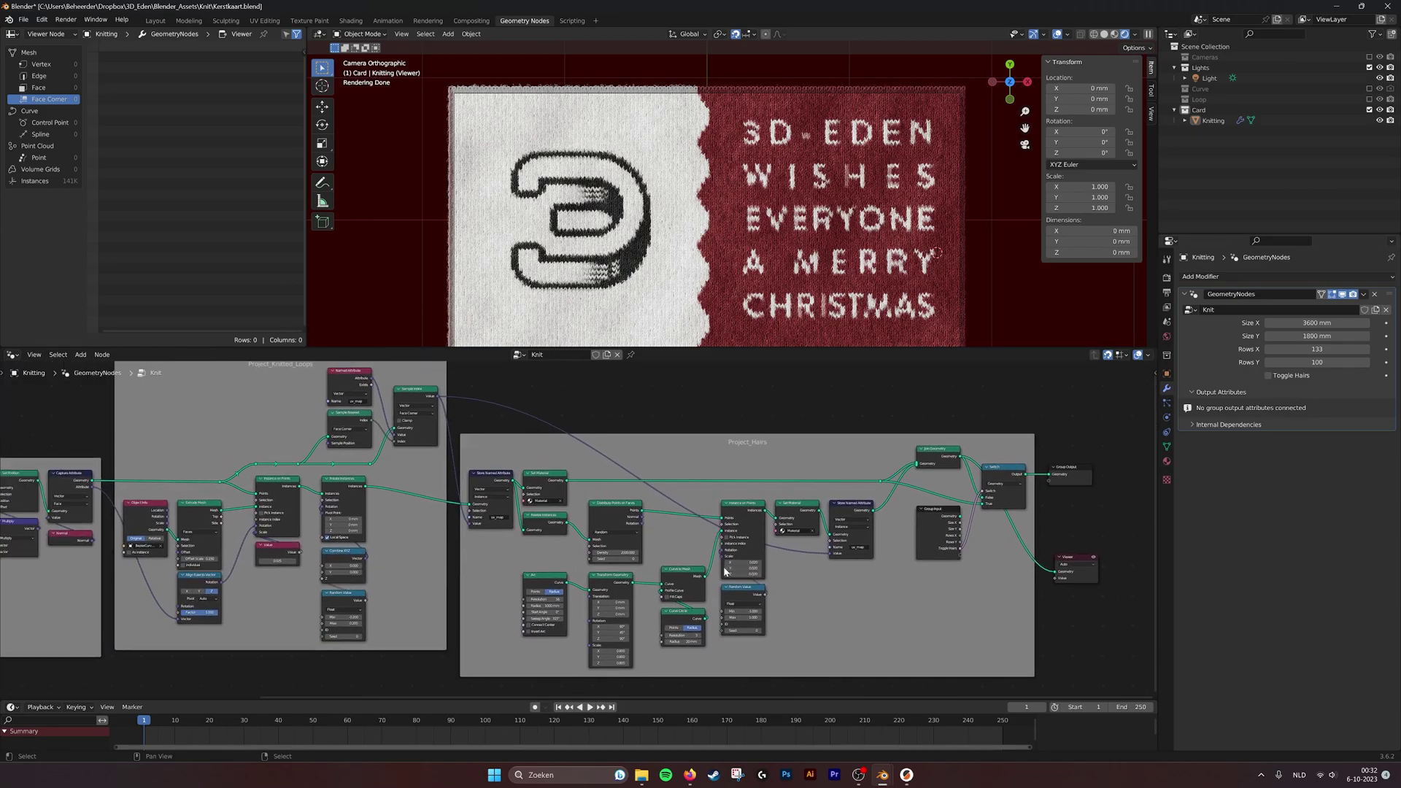
{"action": "scroll", "coordinate": [759, 219], "scroll_direction": "down", "scroll_amount": 2}
{"action": "scroll", "coordinate": [737, 168], "scroll_direction": "up", "scroll_amount": 1}
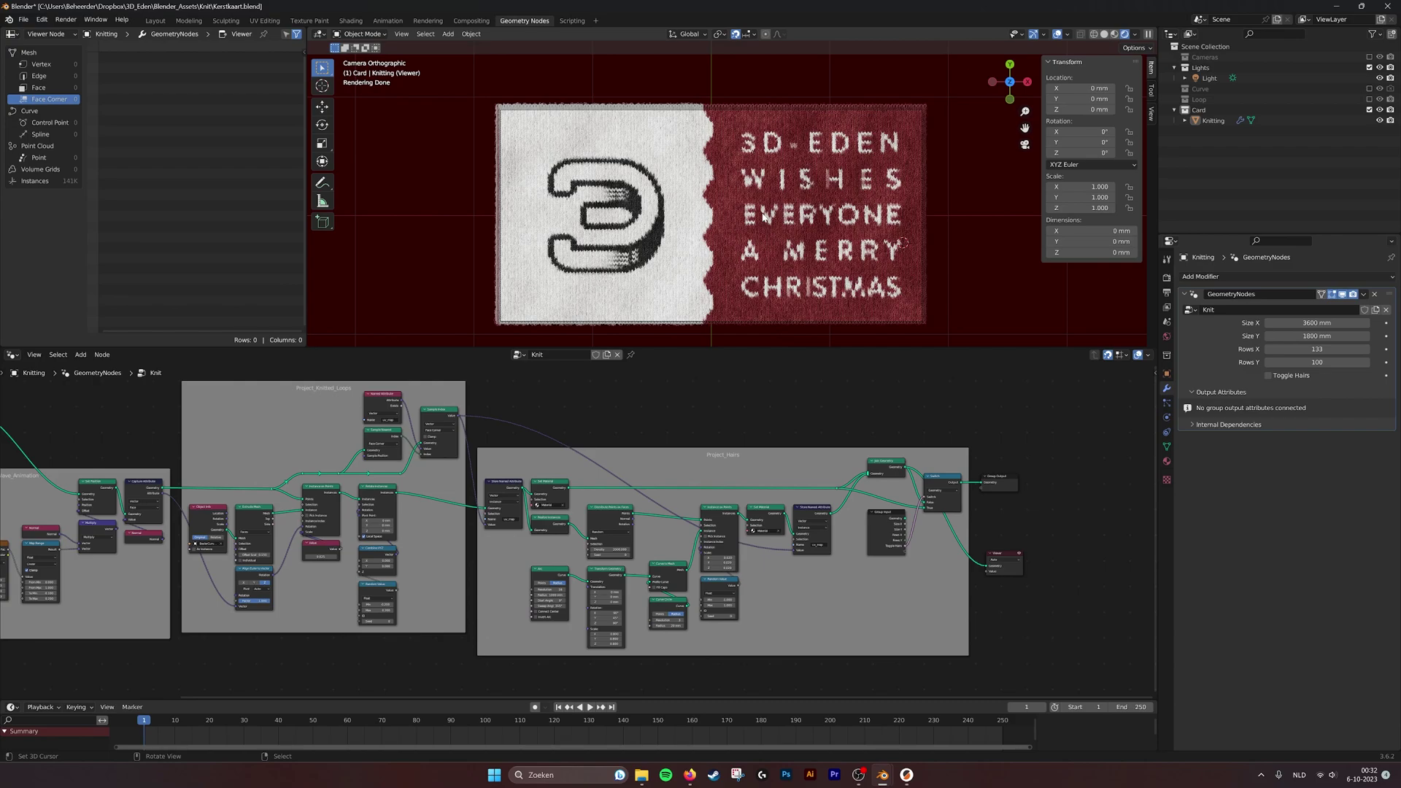
{"action": "key", "text": "Home"}
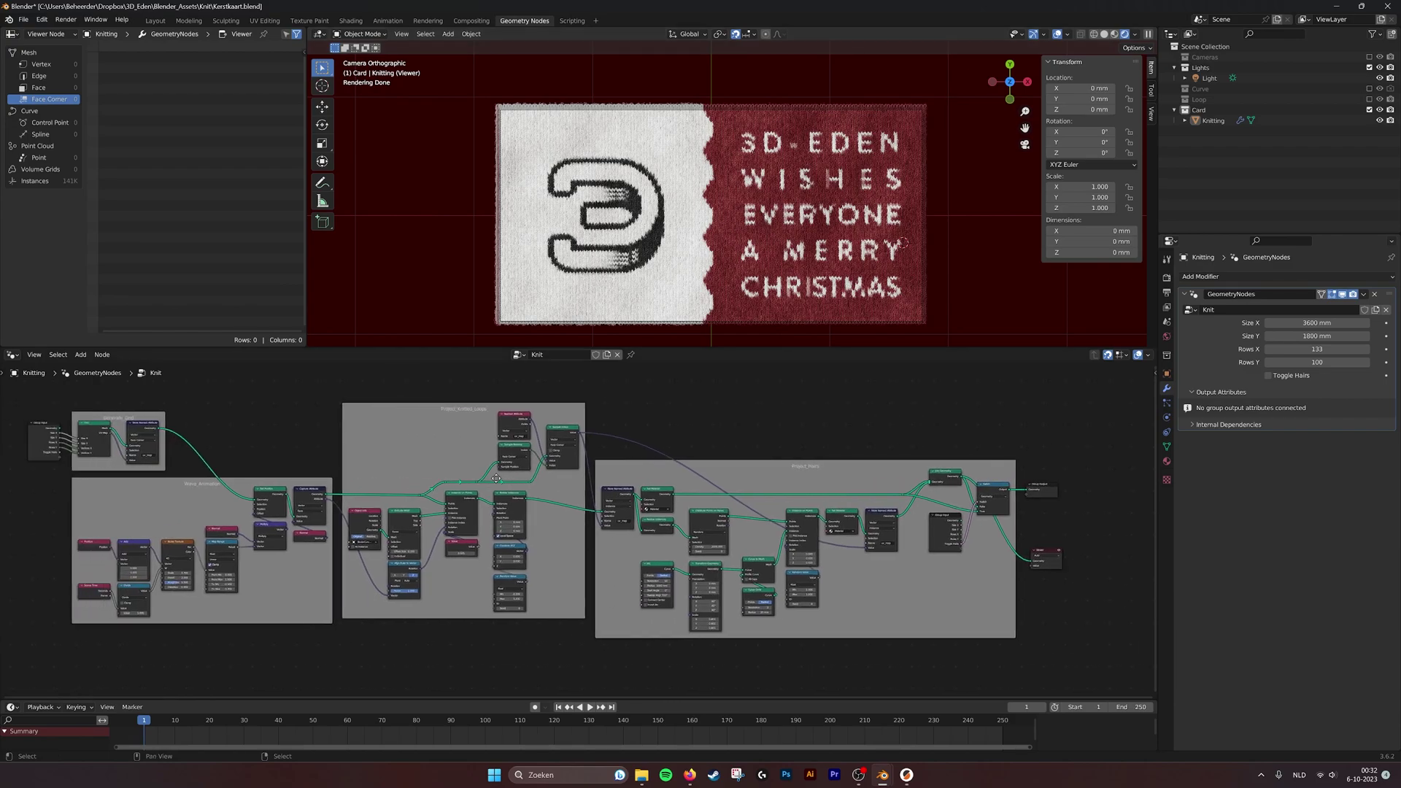
{"action": "scroll", "coordinate": [527, 445], "scroll_direction": "up", "scroll_amount": 2}
{"action": "middle_click_drag", "start_coordinate": [527, 445], "coordinate": [569, 451]}
{"action": "scroll", "coordinate": [567, 451], "scroll_direction": "down", "scroll_amount": 1}
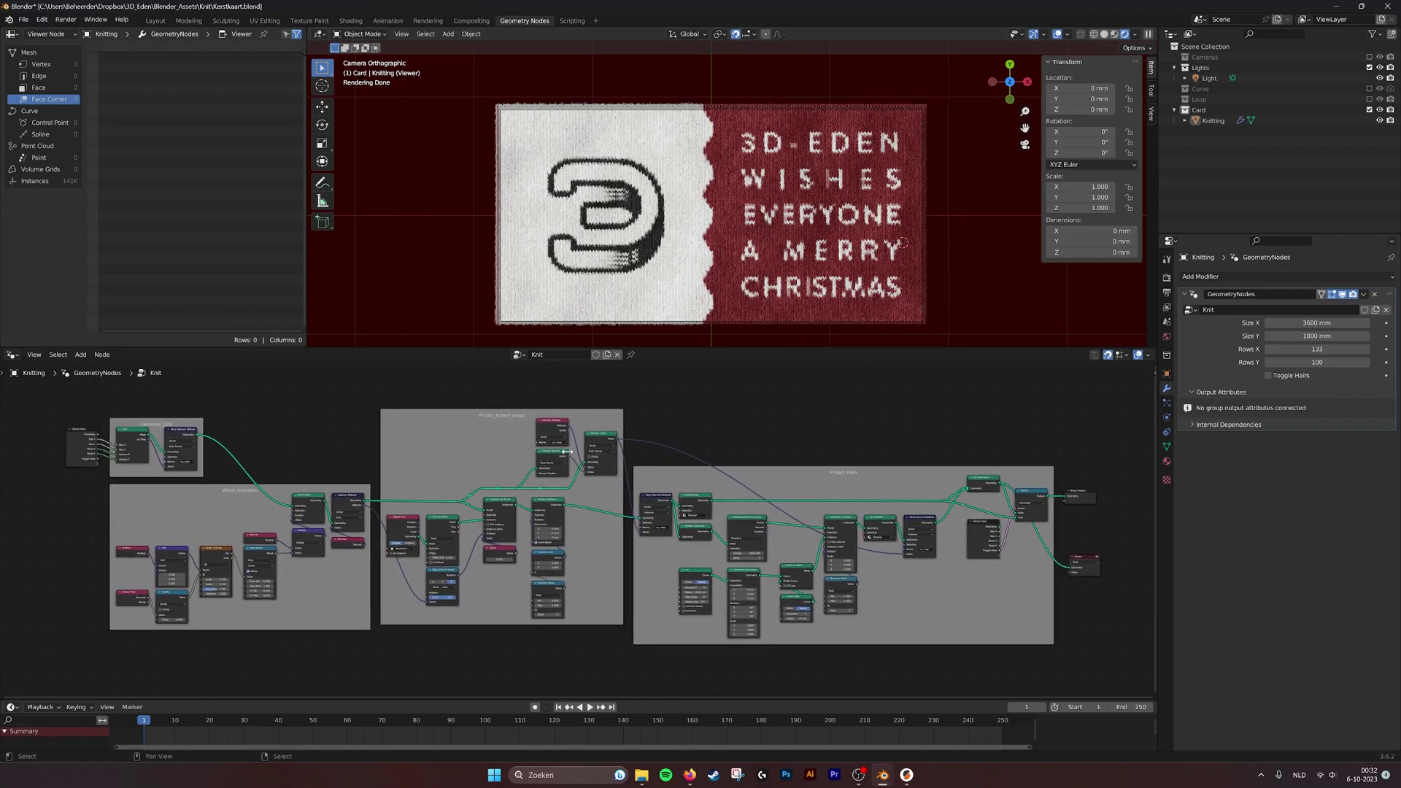
{"action": "middle_click_drag", "start_coordinate": [668, 440], "coordinate": [663, 440]}
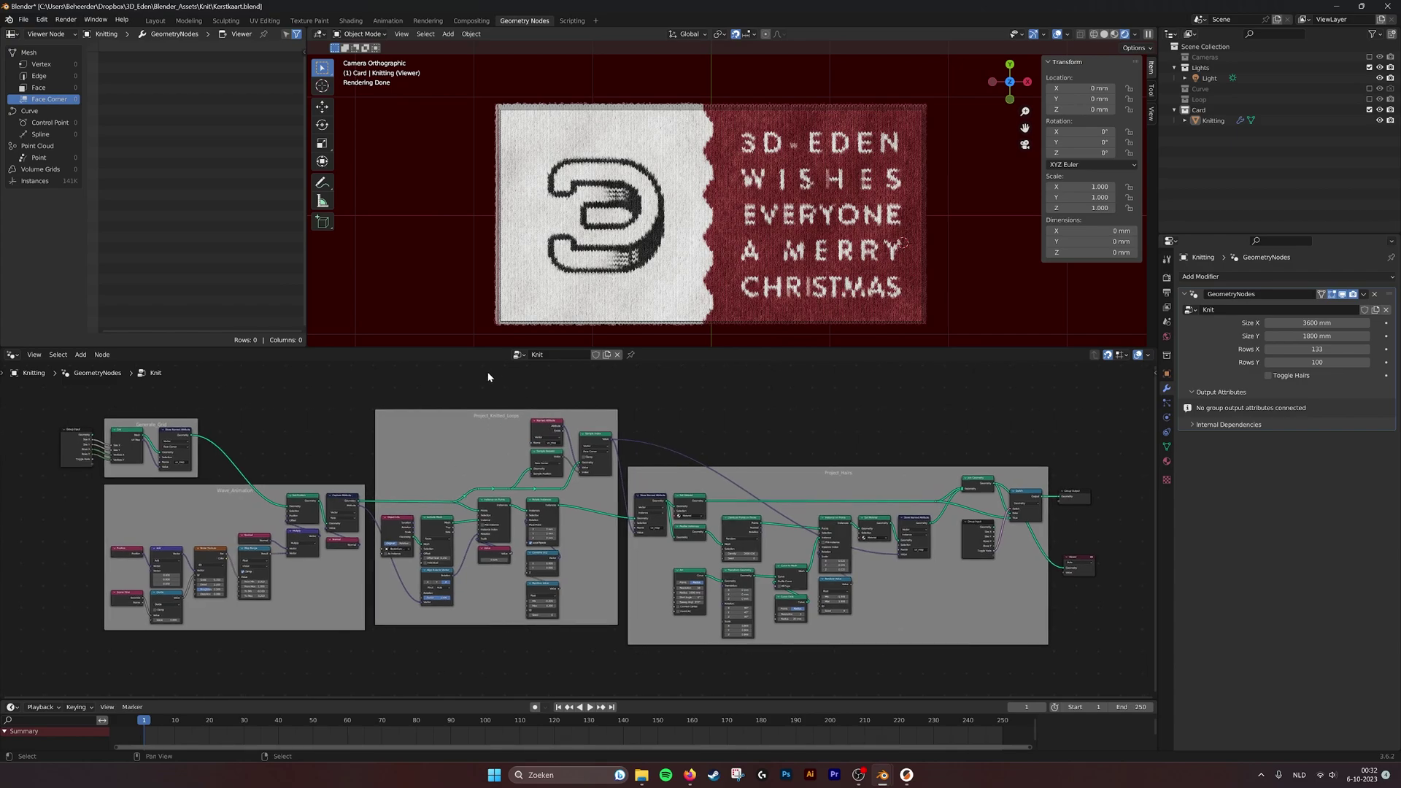